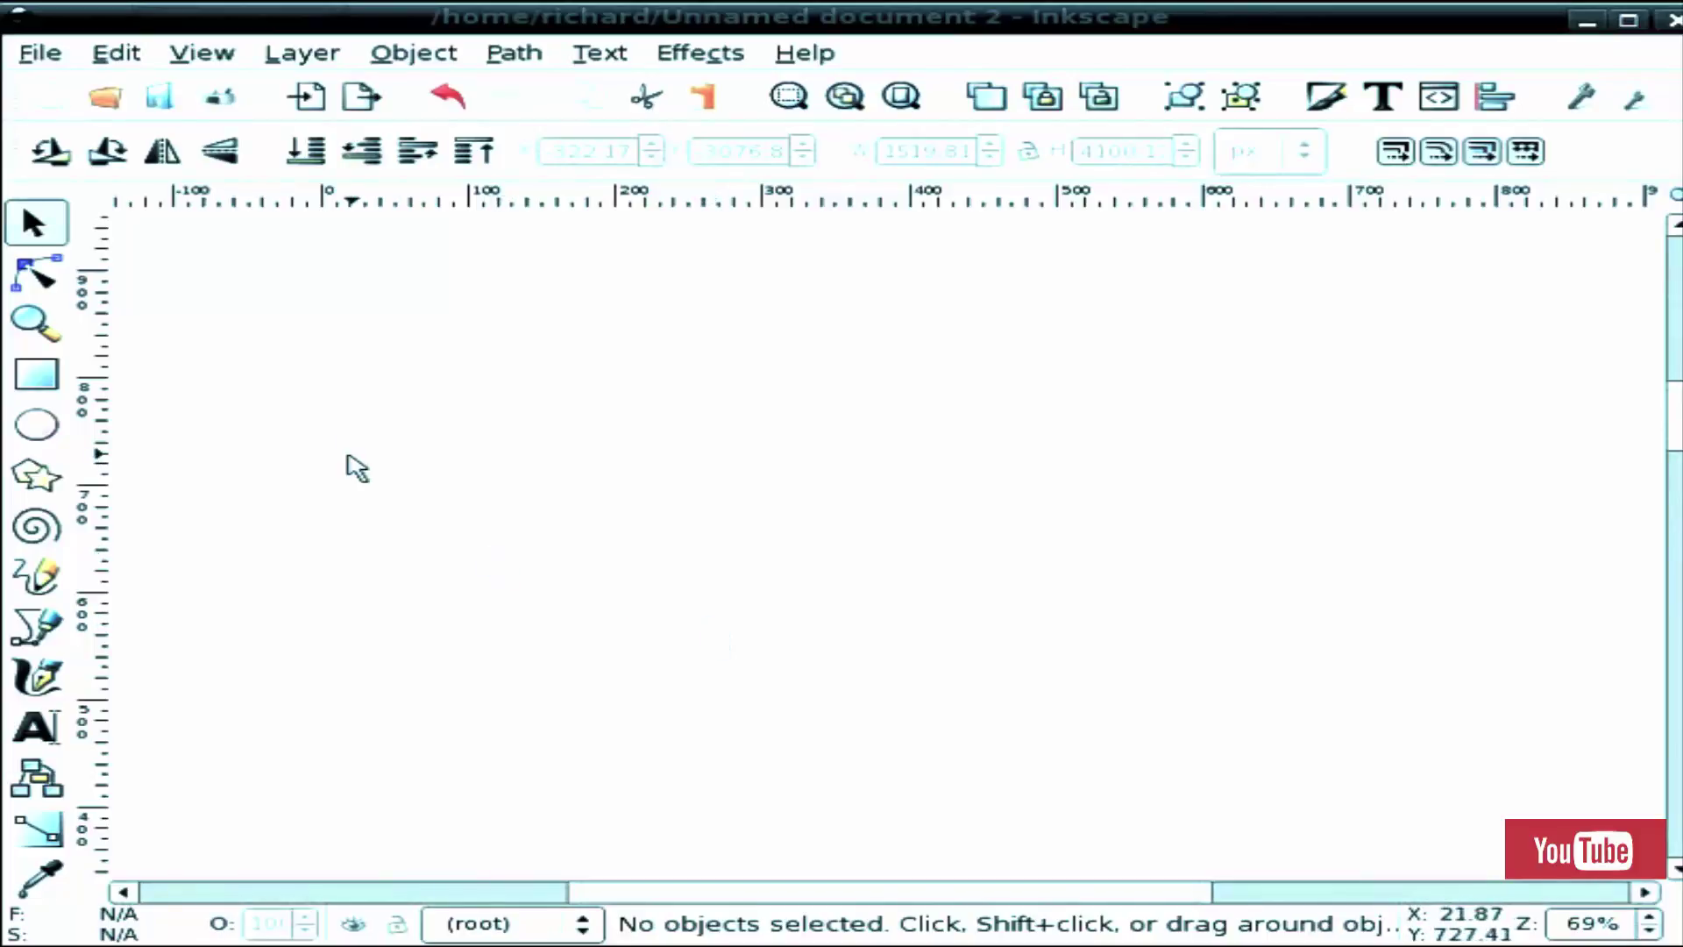
Step: Draw a rounded rectangle across the left side of the page, then ready the Bezier pen
{"action": "left_click", "coordinate": [37, 375]}
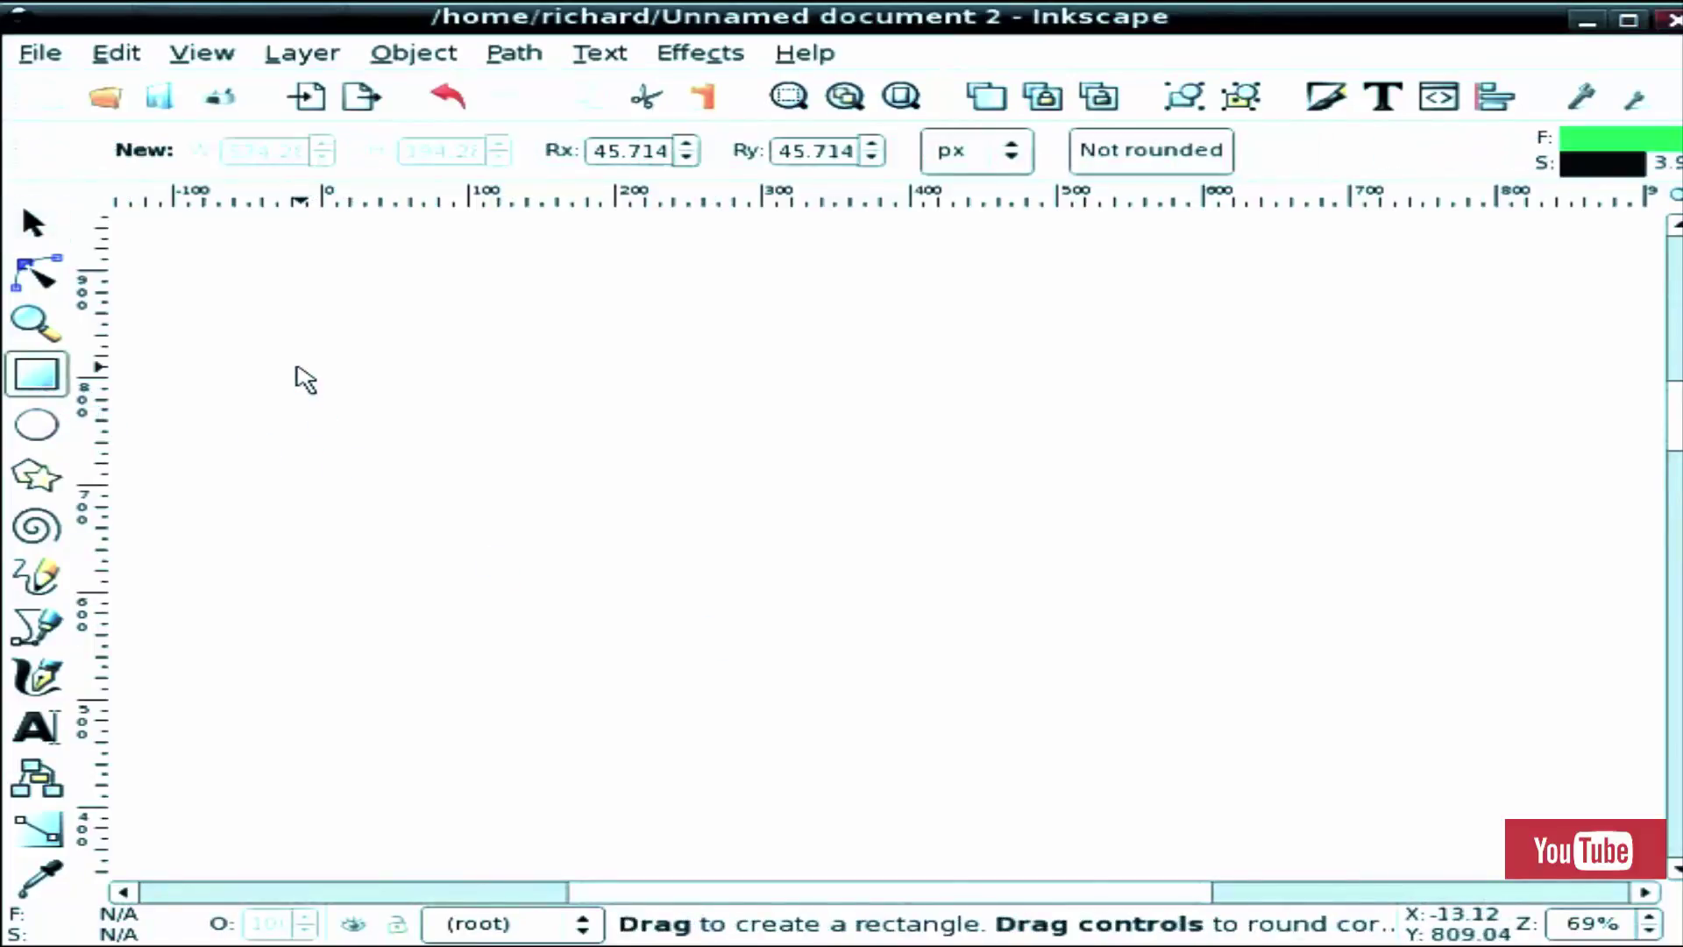
{"action": "mouse_move", "coordinate": [294, 366]}
{"action": "left_mouse_down"}
{"action": "mouse_move", "coordinate": [447, 435]}
{"action": "mouse_move", "coordinate": [818, 552]}
{"action": "left_mouse_up"}
{"action": "key", "text": "F1"}
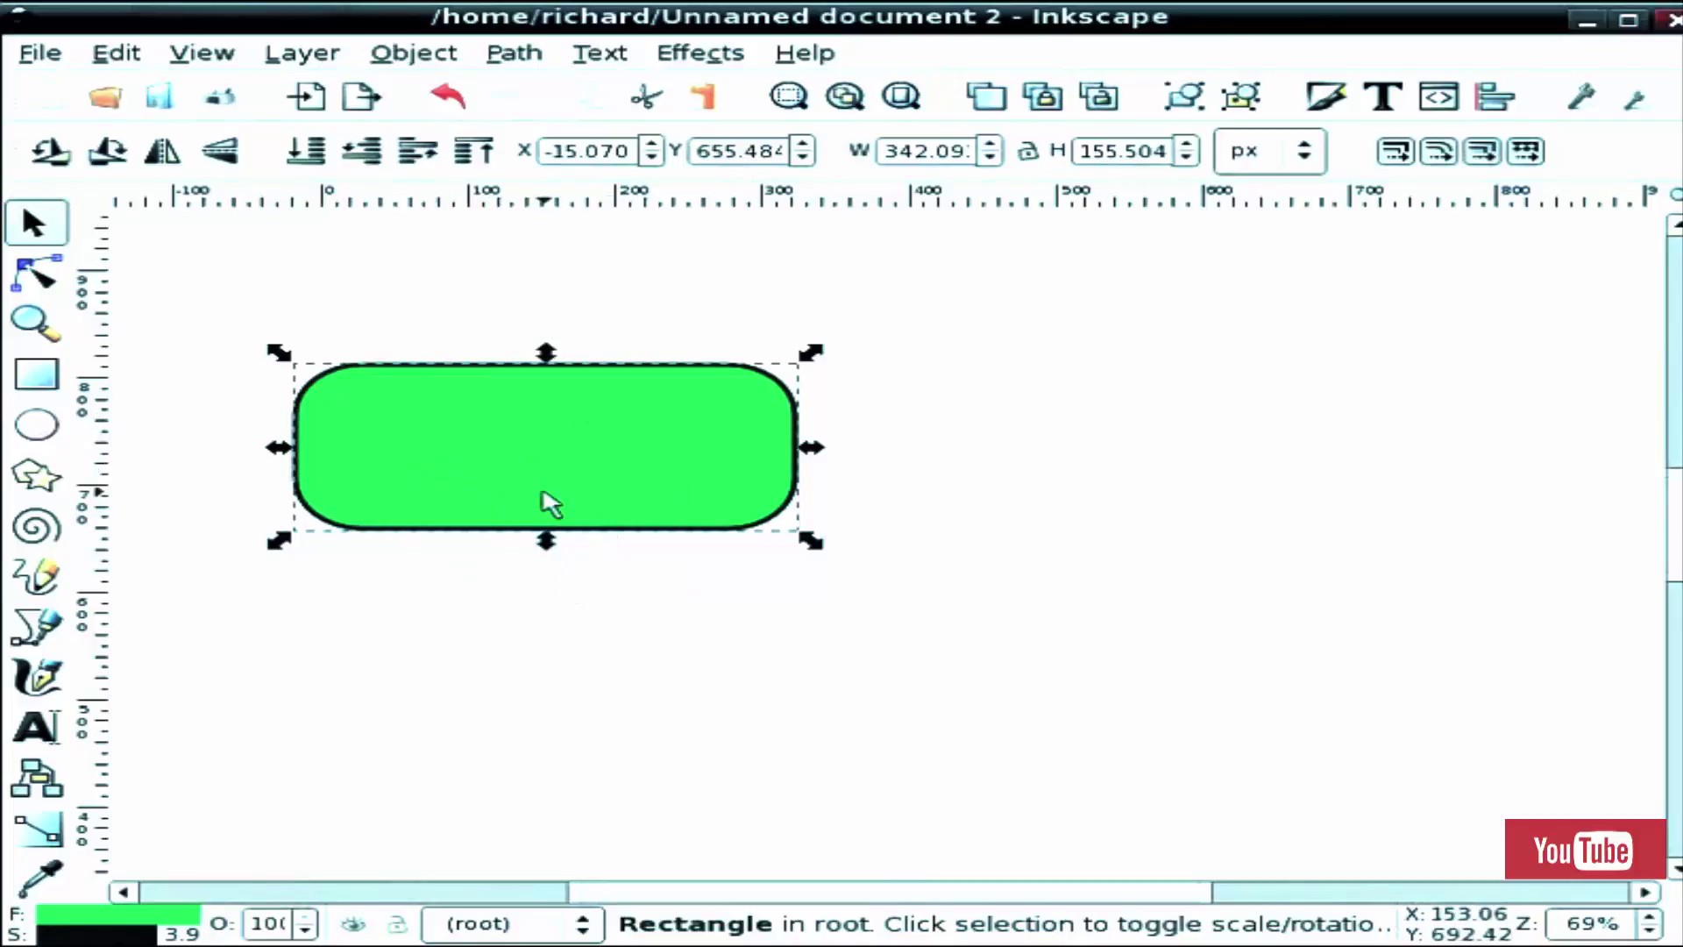
{"action": "left_click", "coordinate": [36, 629]}
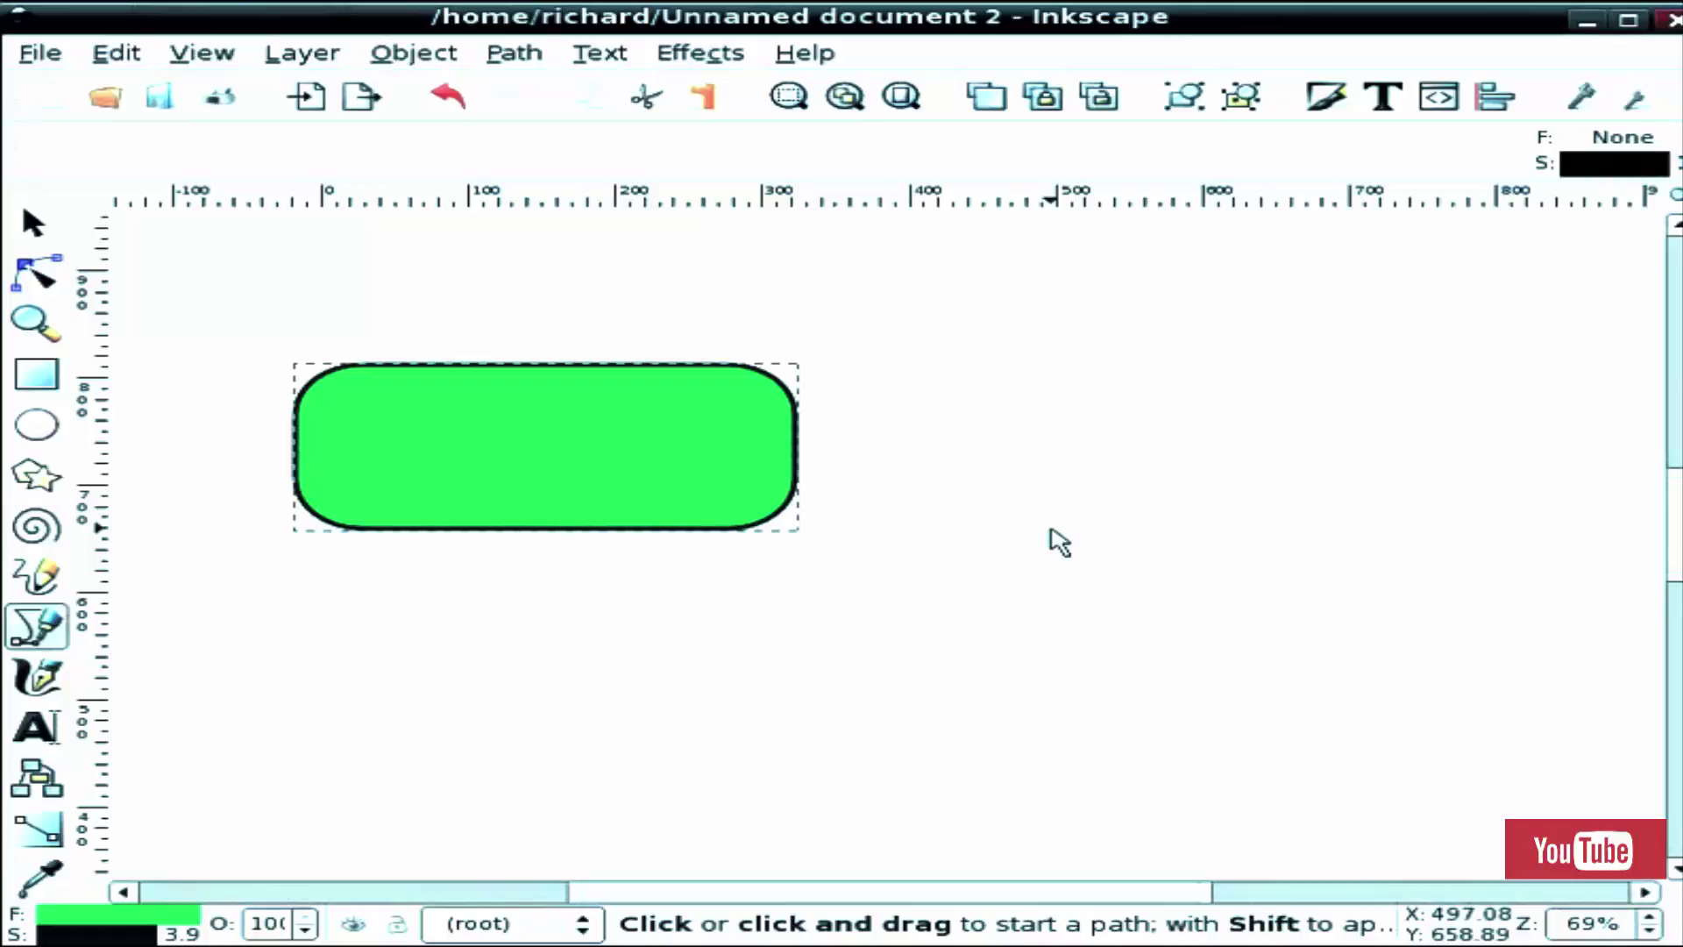
Step: Draw a closed four-corner trapezoid, short on the left and tall on the right, then select the green rectangle
{"action": "left_click", "coordinate": [951, 522]}
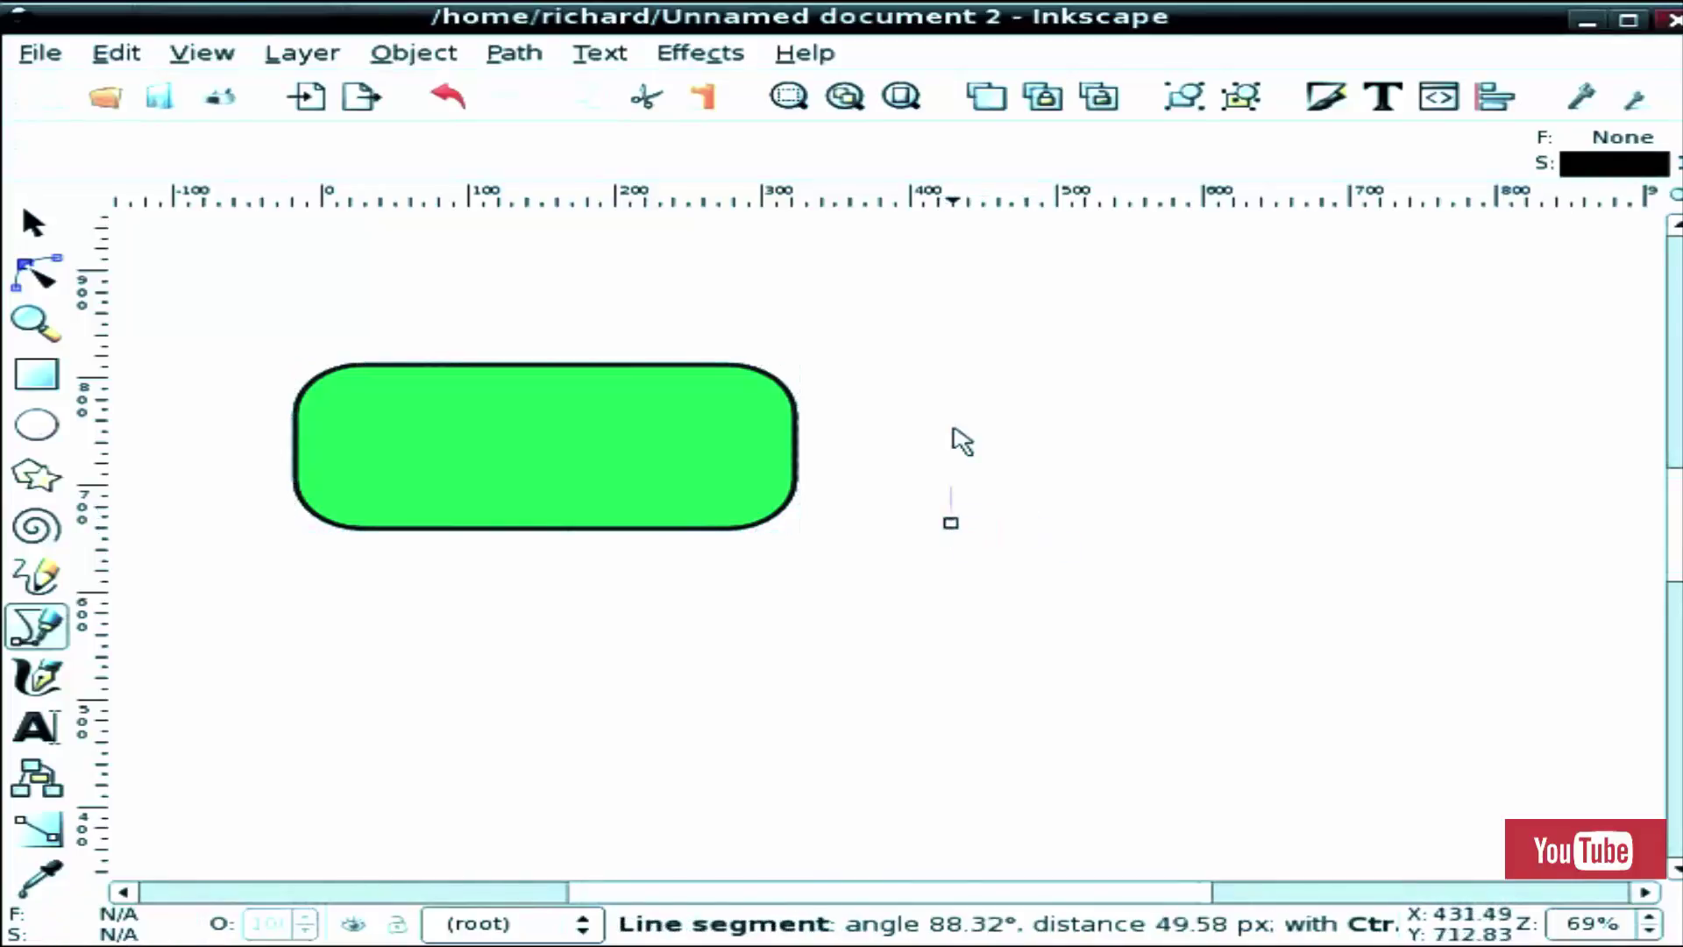
{"action": "left_click", "coordinate": [948, 419]}
{"action": "left_click", "coordinate": [1332, 280]}
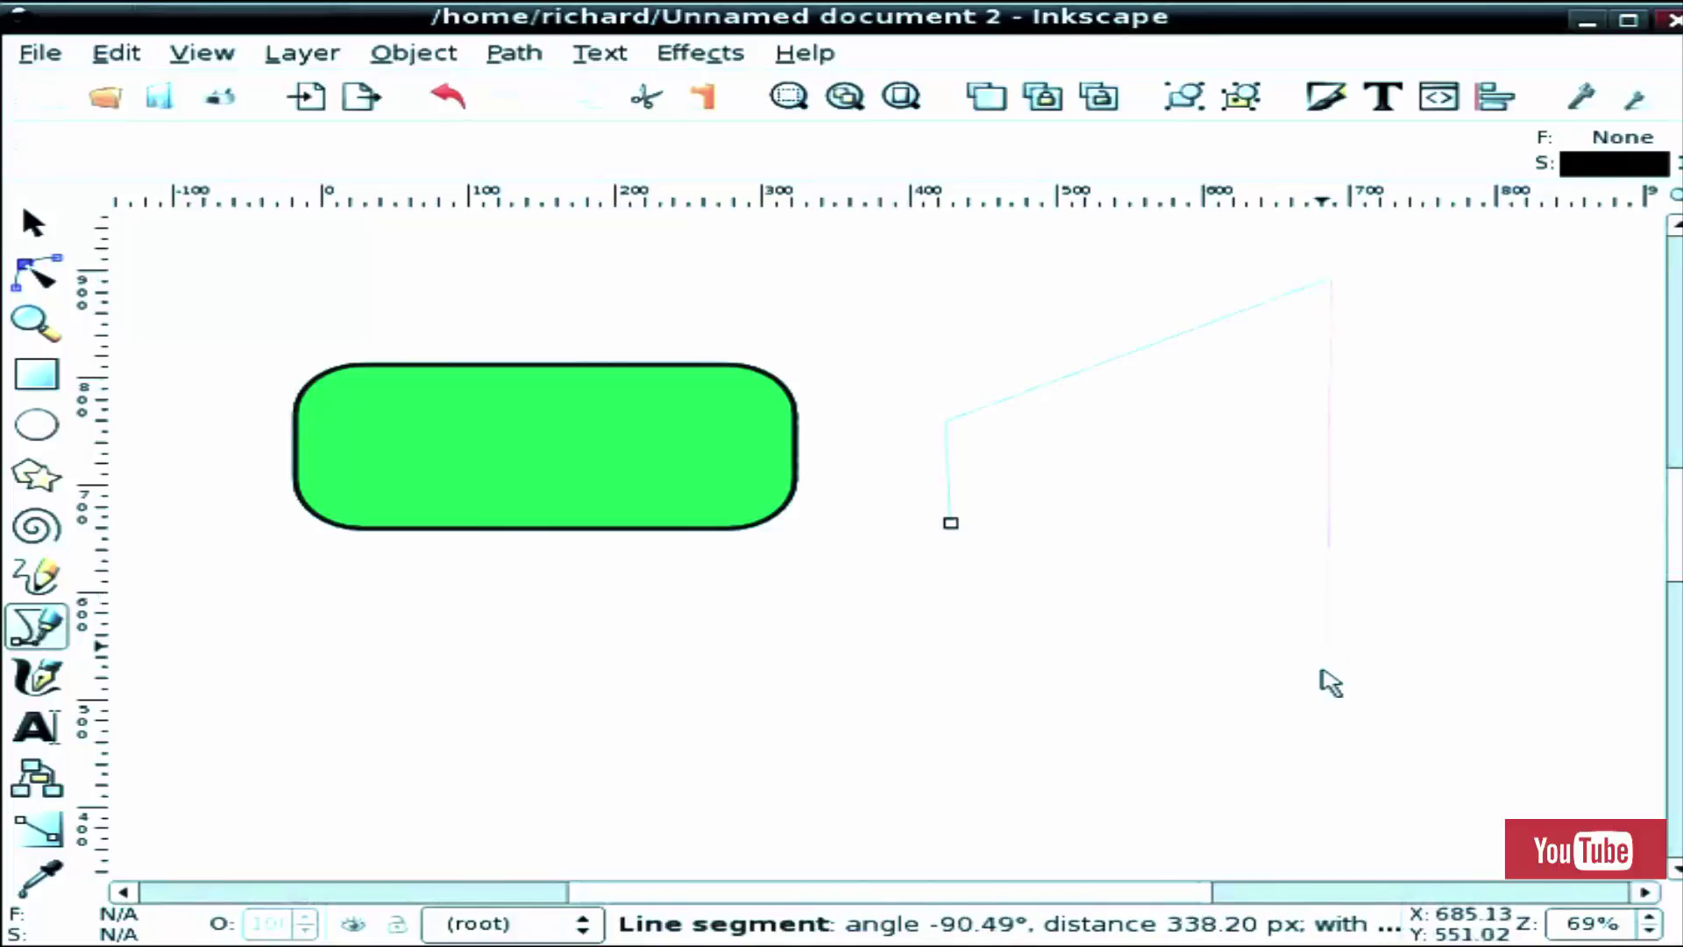
{"action": "left_click", "coordinate": [1320, 680]}
{"action": "left_click", "coordinate": [950, 523]}
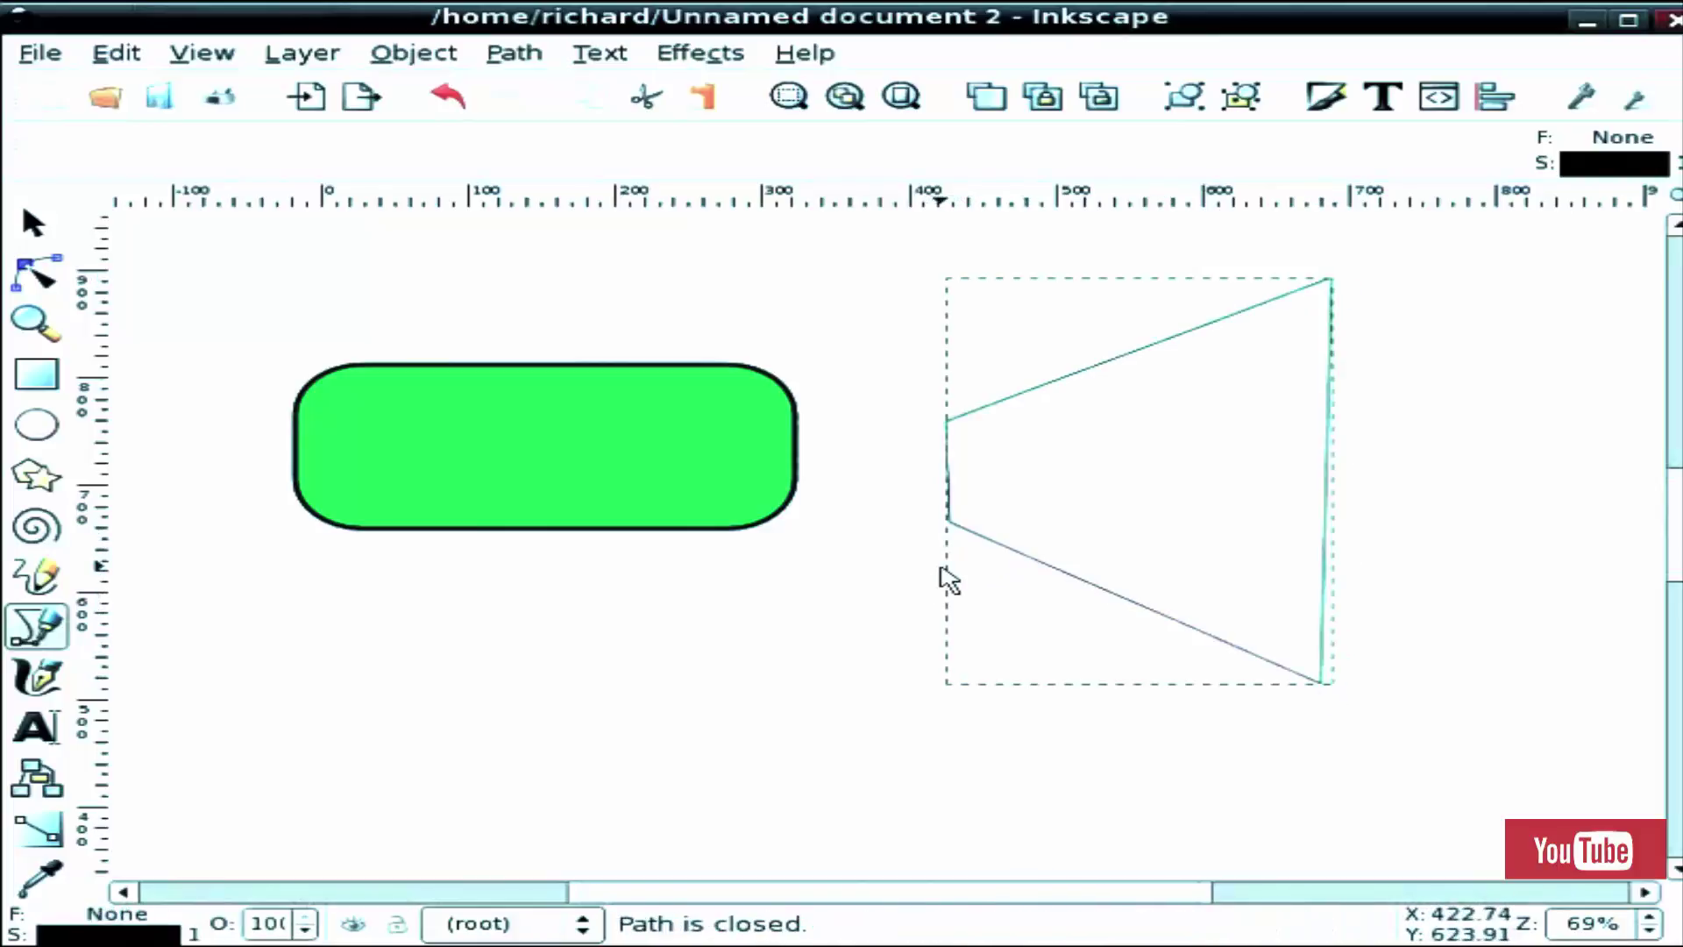
{"action": "key", "text": "F1"}
{"action": "left_click", "coordinate": [822, 619]}
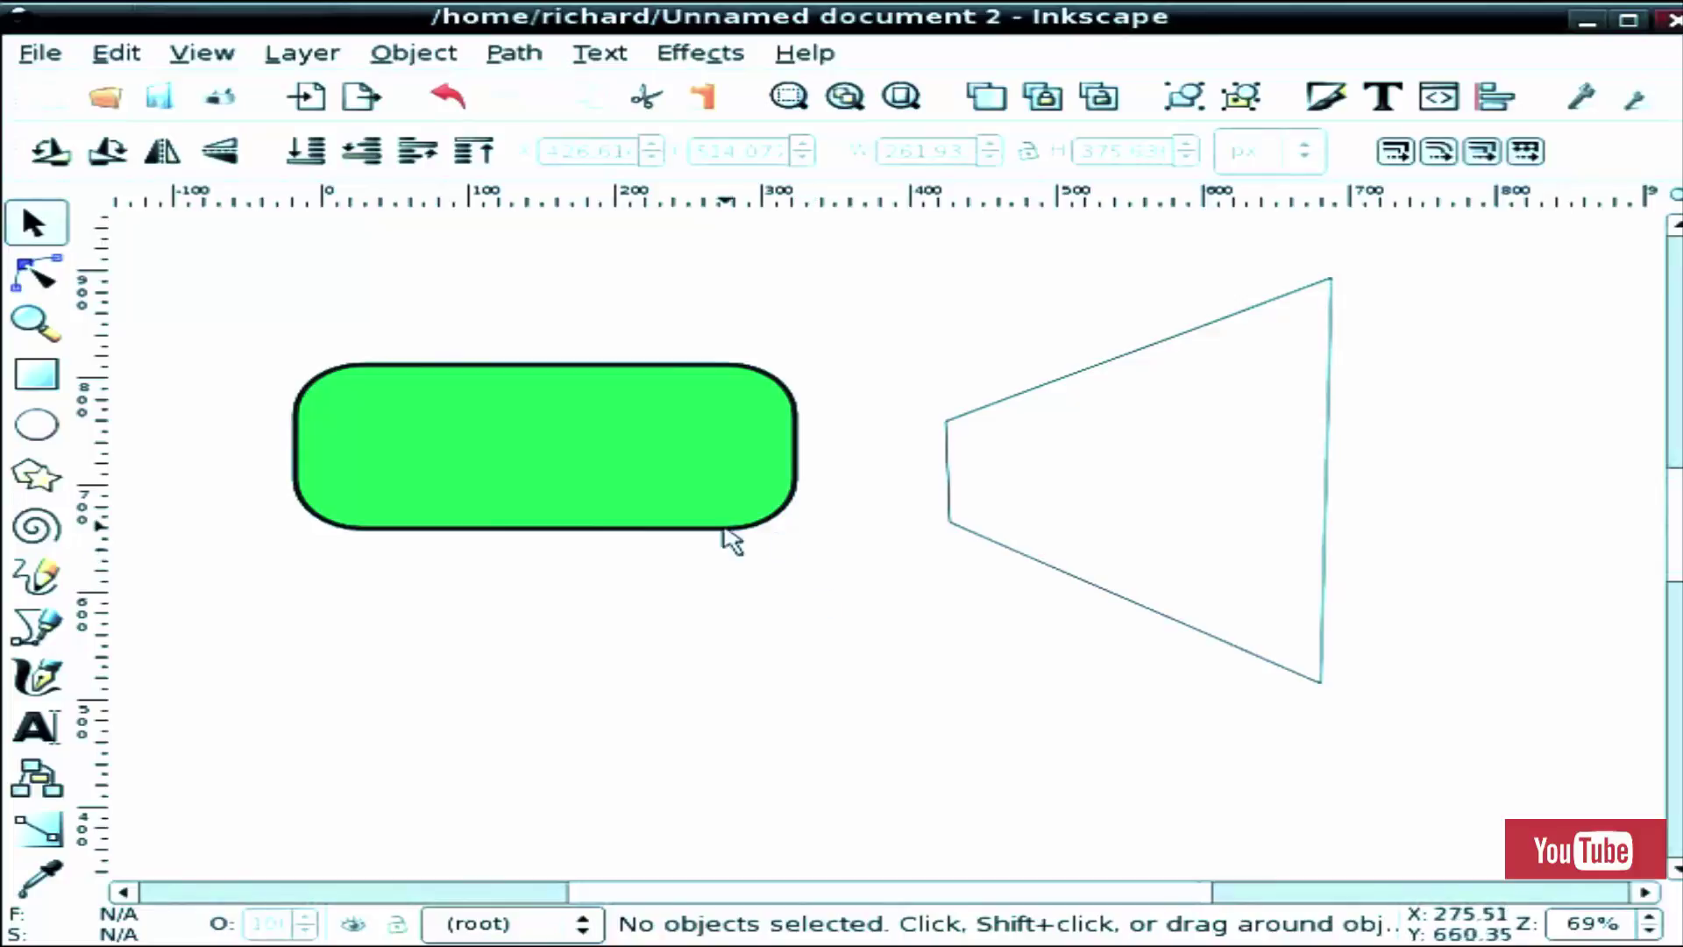
{"action": "left_click", "coordinate": [624, 432]}
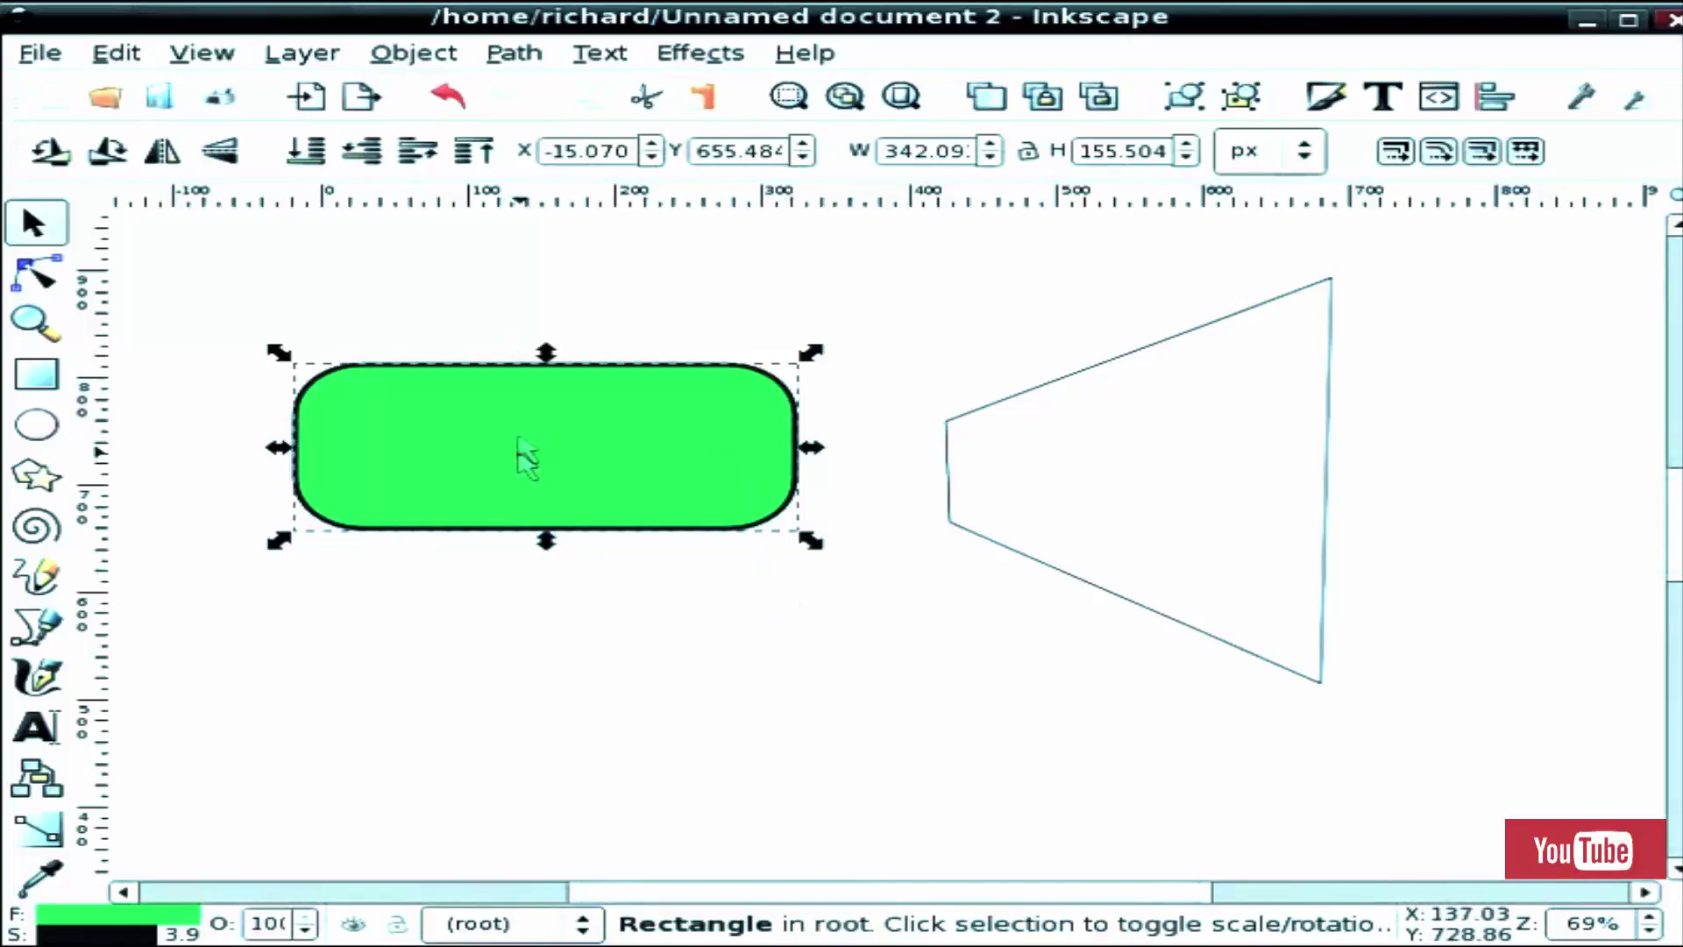
Step: Convert the green rounded rectangle into a path with Object to Path
{"action": "left_click", "coordinate": [516, 53]}
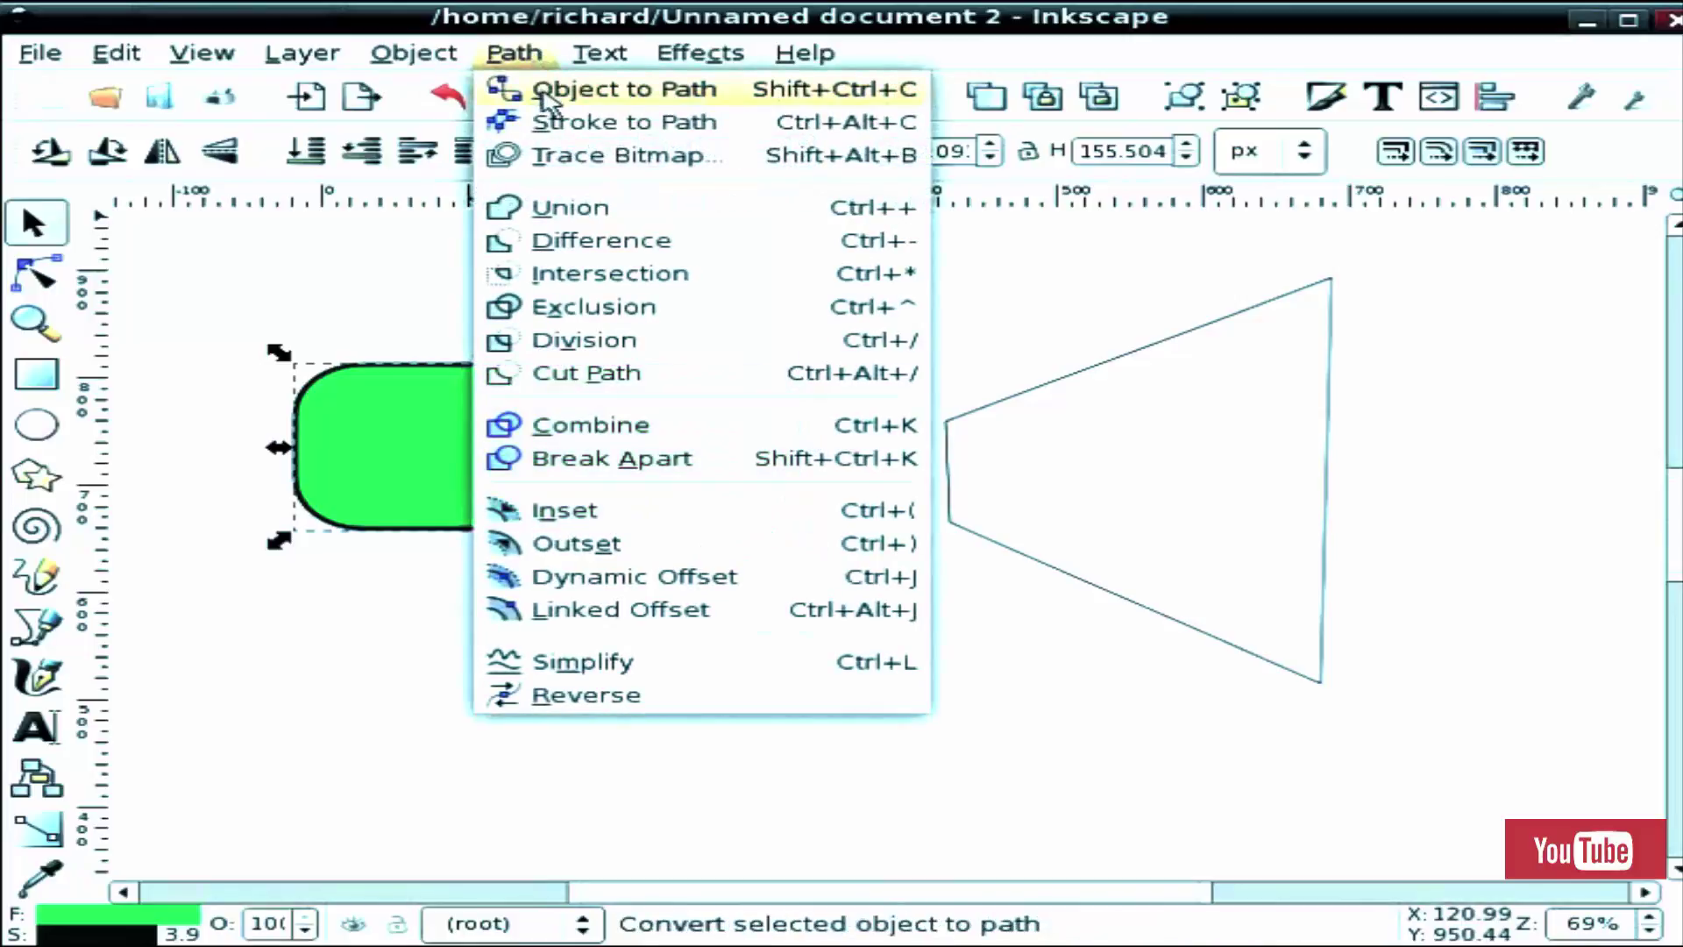
{"action": "left_click", "coordinate": [547, 107]}
{"action": "left_click", "coordinate": [481, 315]}
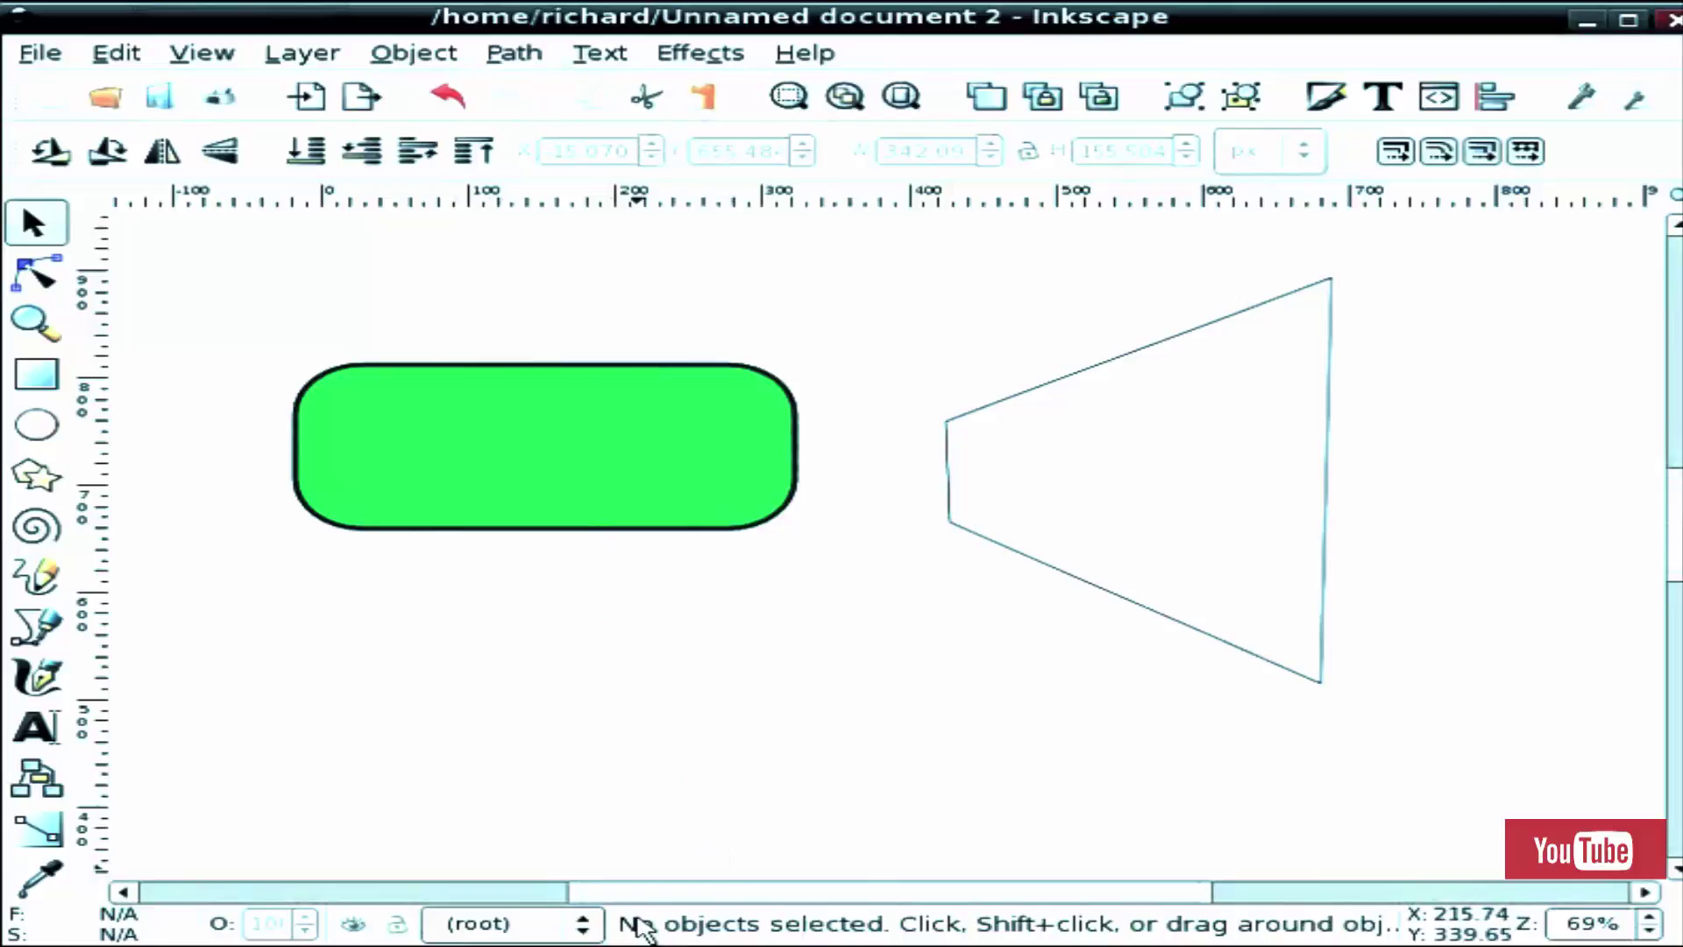
{"action": "left_click", "coordinate": [563, 524]}
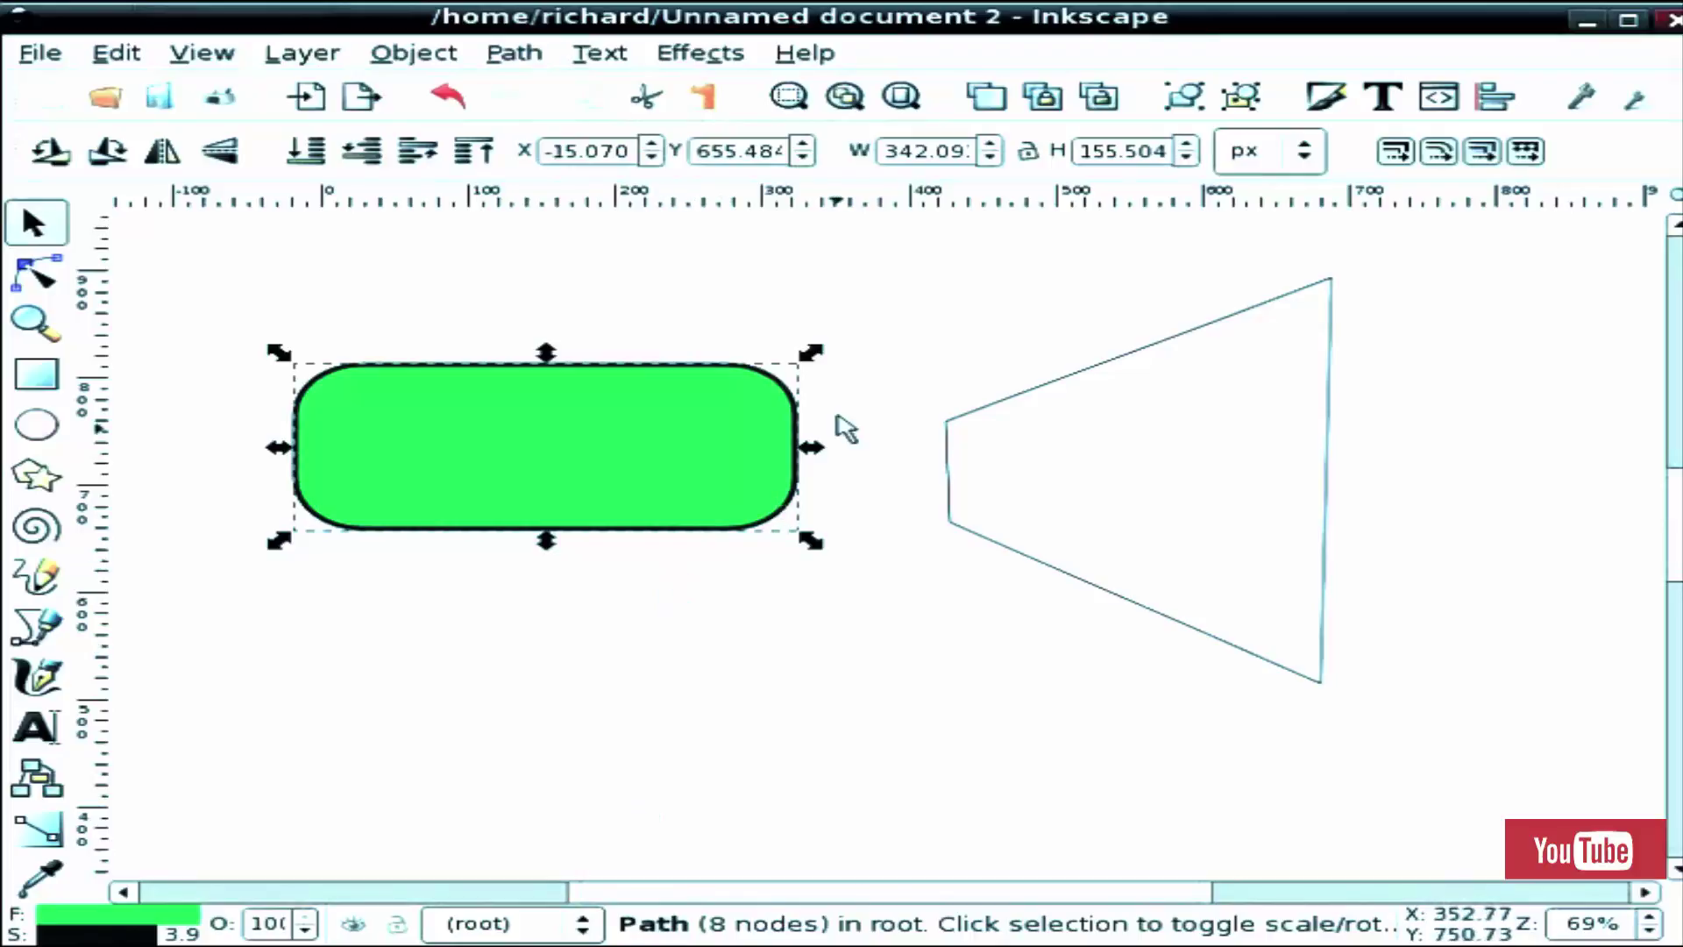
Step: Warp the rectangle to the trapezoid with the Perspective effect and move it left
{"action": "left_click", "coordinate": [895, 361]}
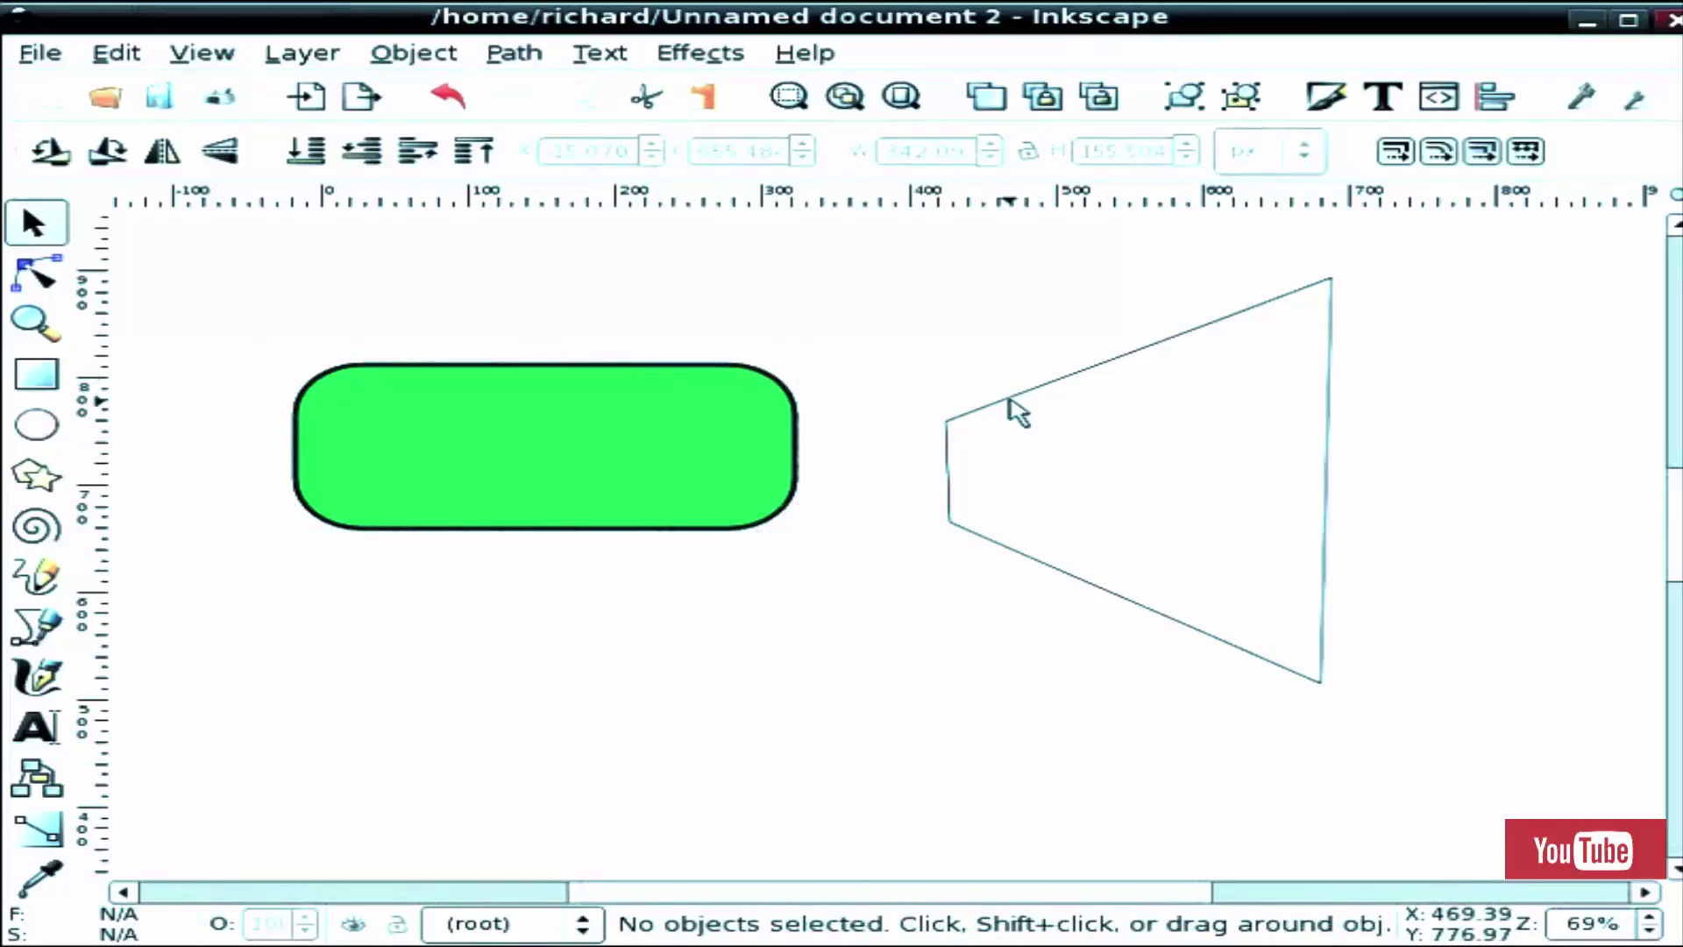
{"action": "left_click", "coordinate": [1009, 402]}
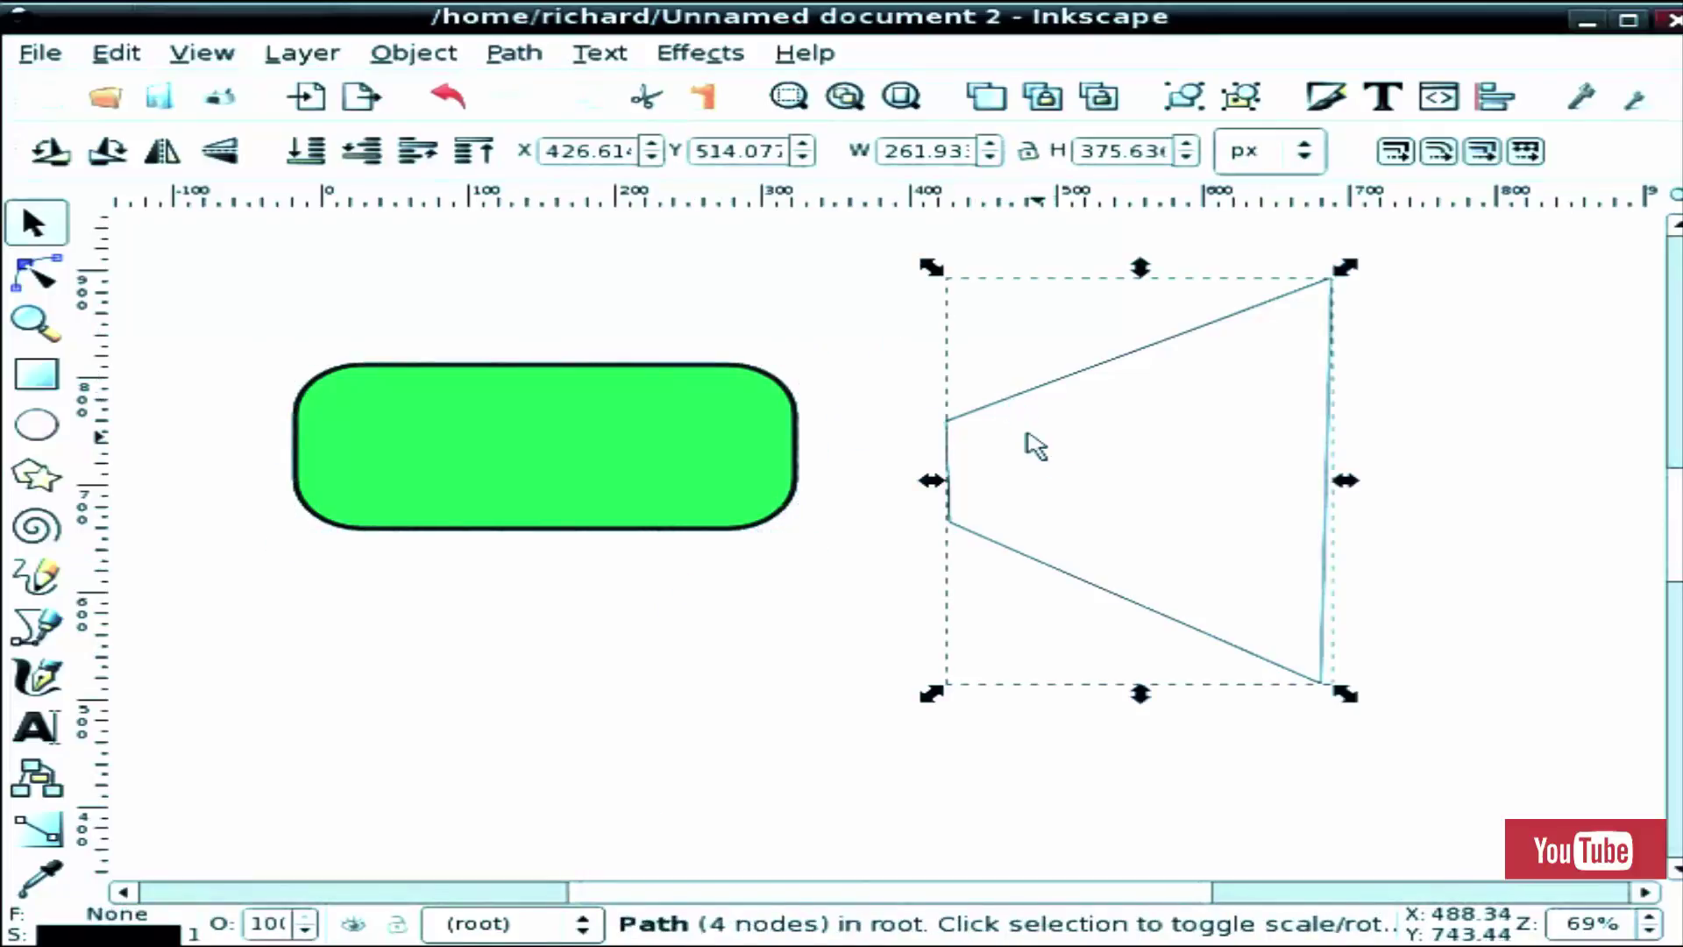
{"action": "key", "text": "shift"}
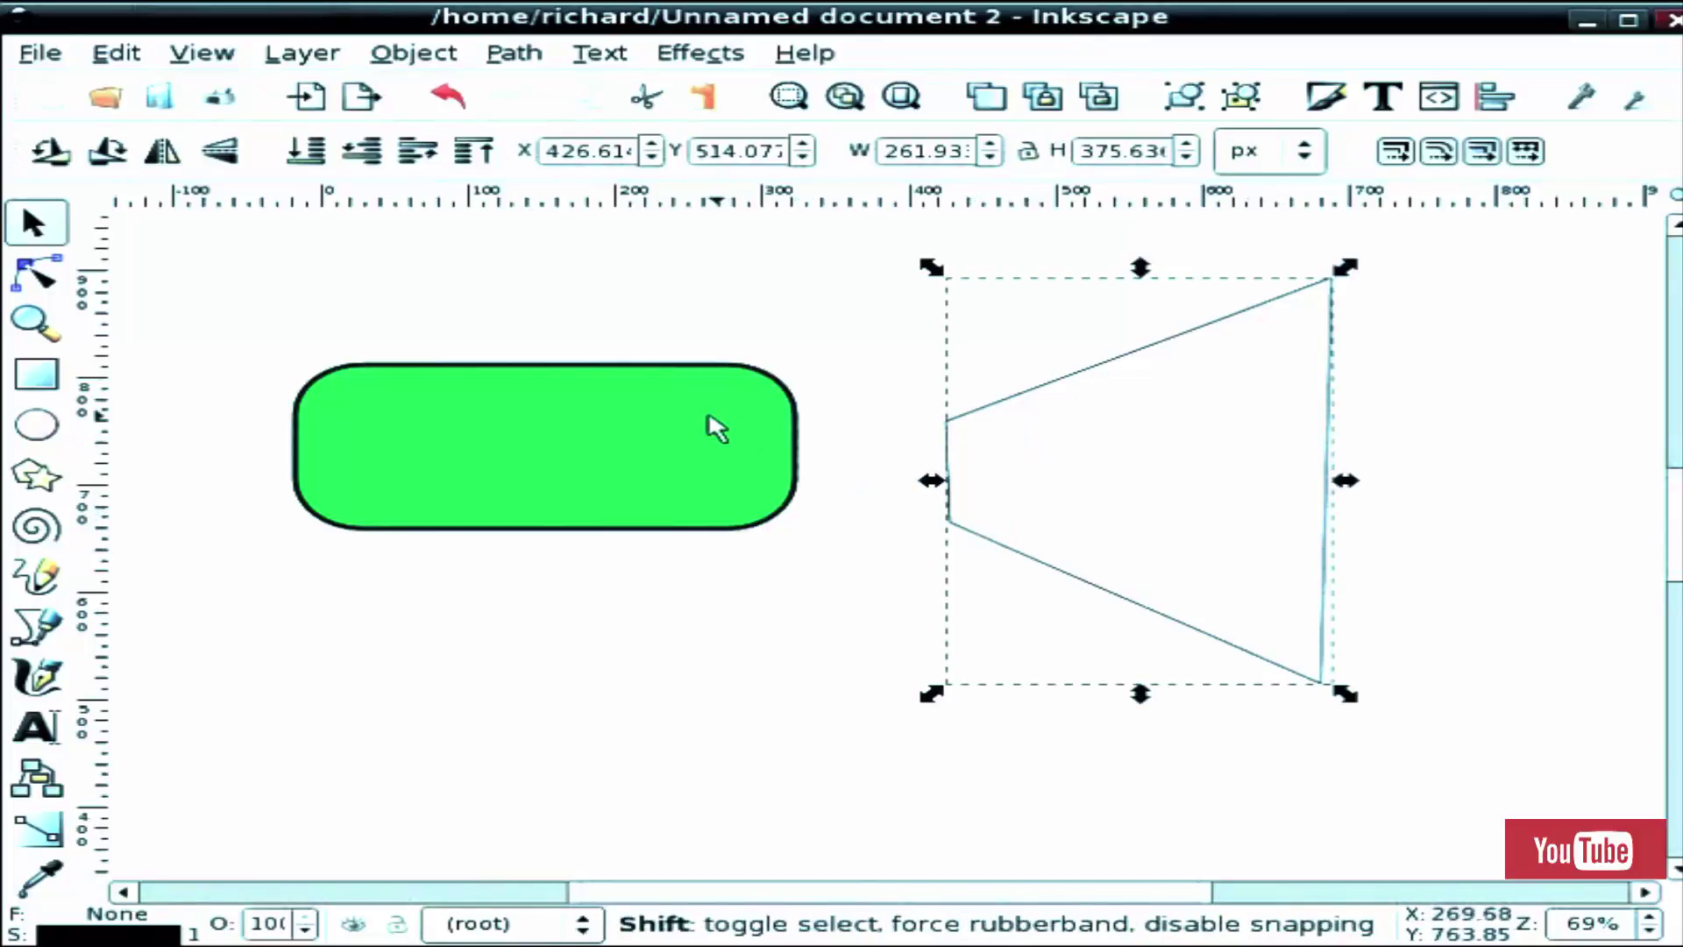
{"action": "left_click", "coordinate": [704, 427], "text": "shift"}
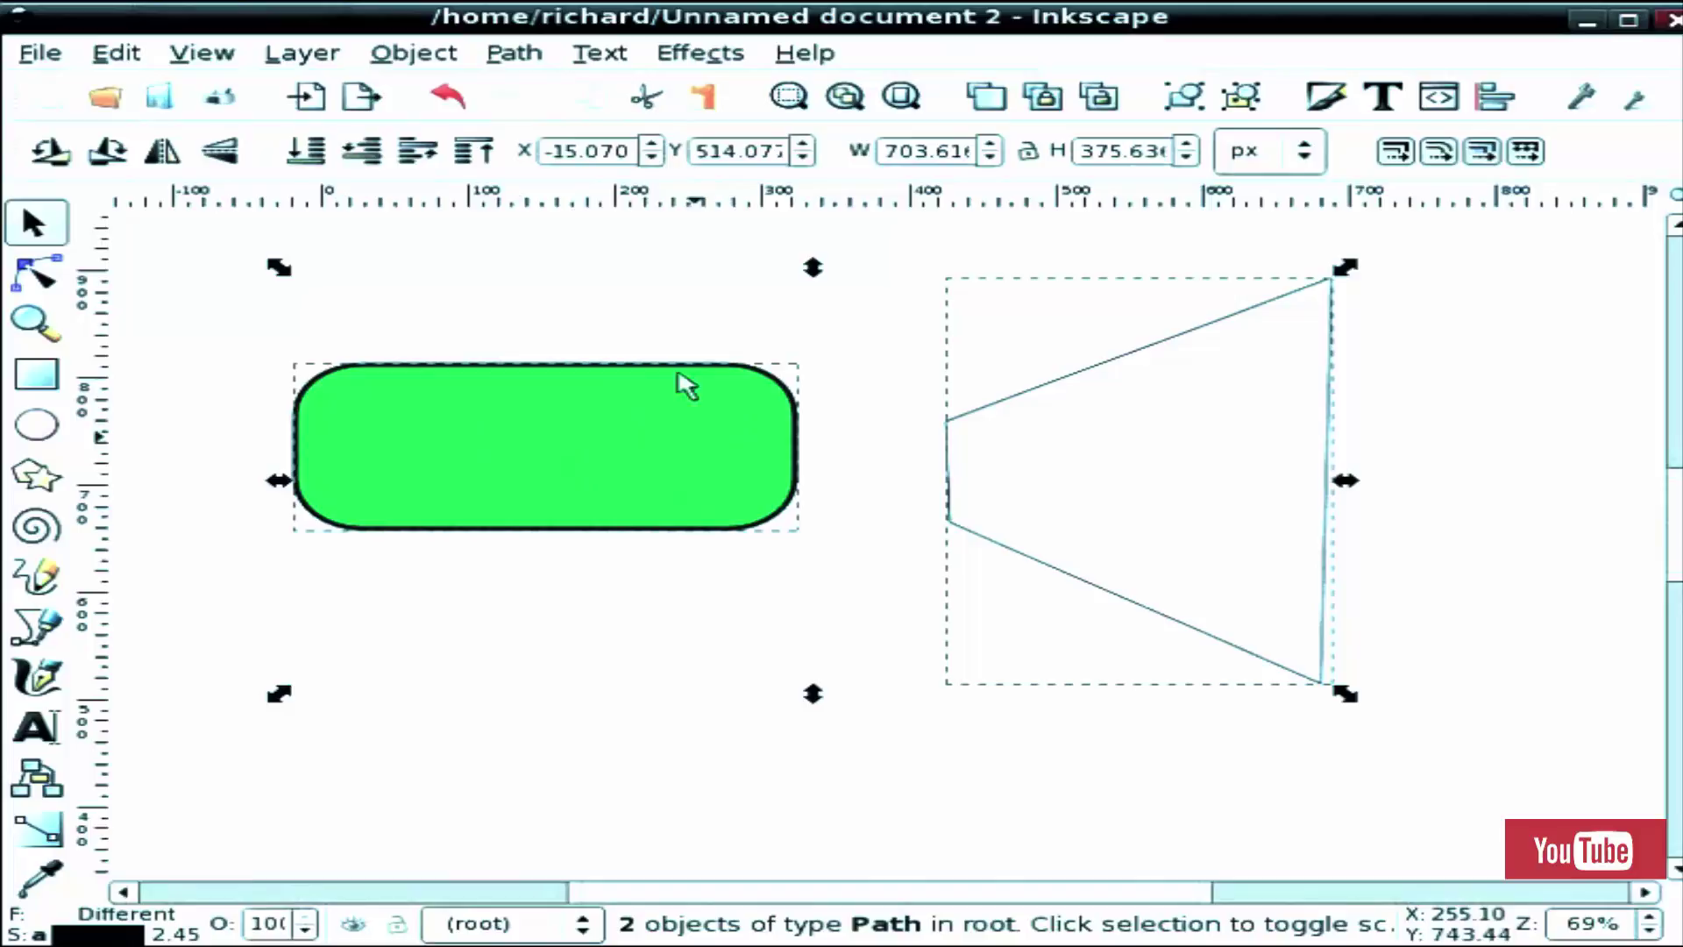
{"action": "left_click", "coordinate": [704, 59]}
{"action": "mouse_move", "coordinate": [733, 307]}
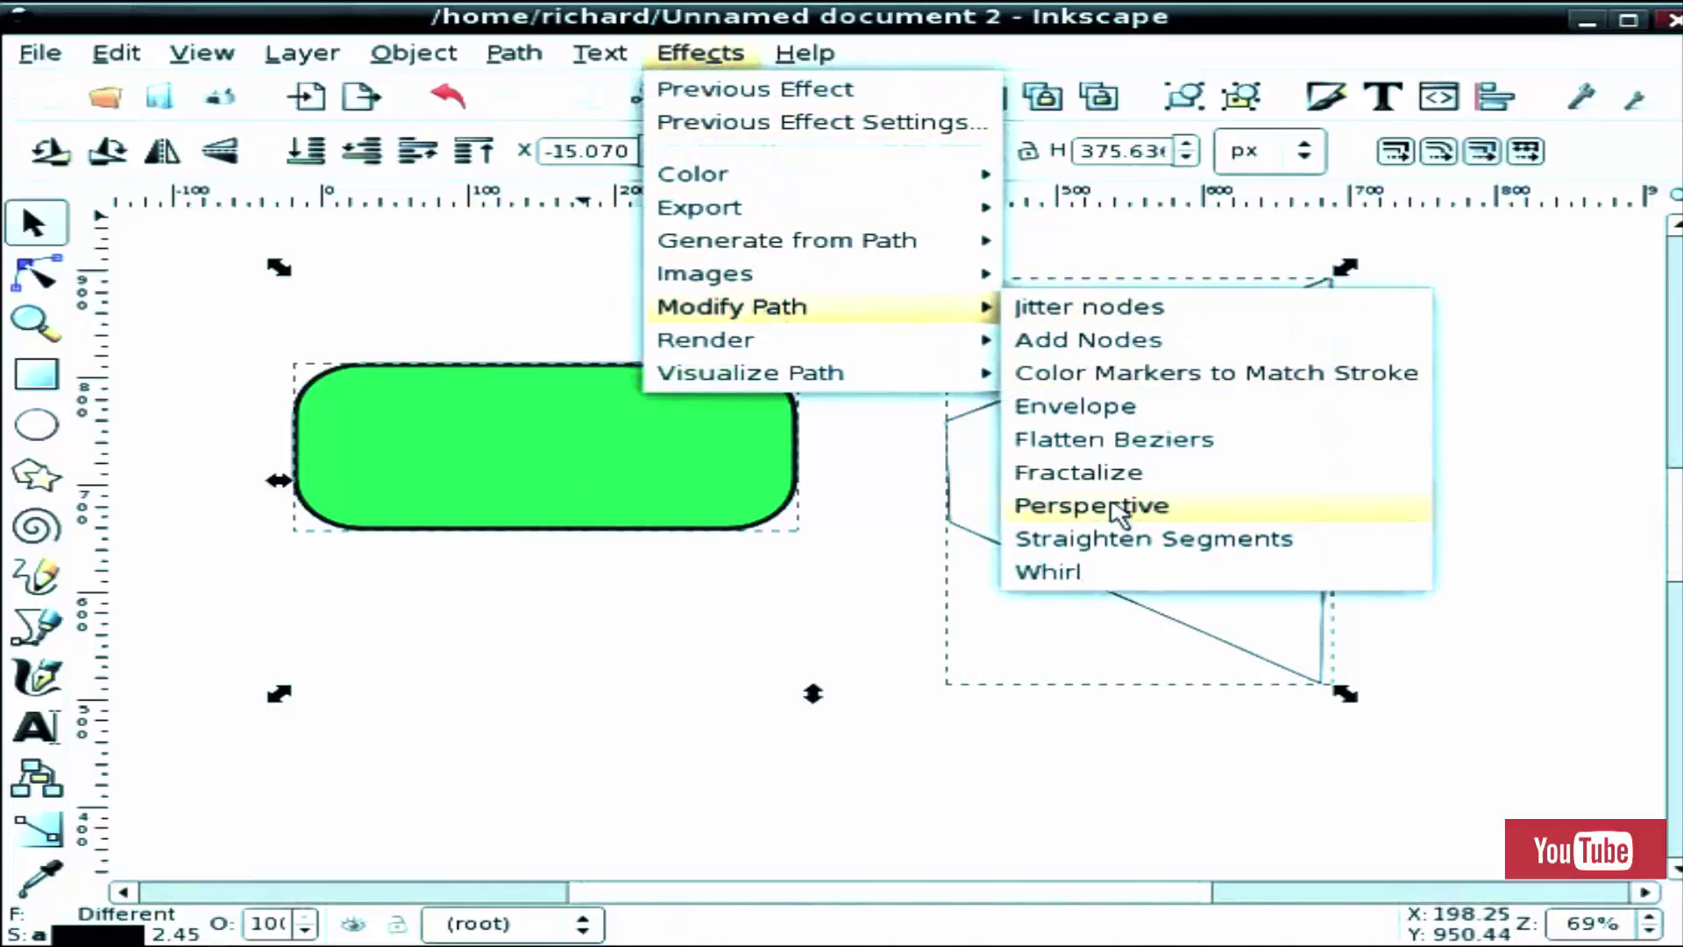
{"action": "left_click", "coordinate": [1115, 514]}
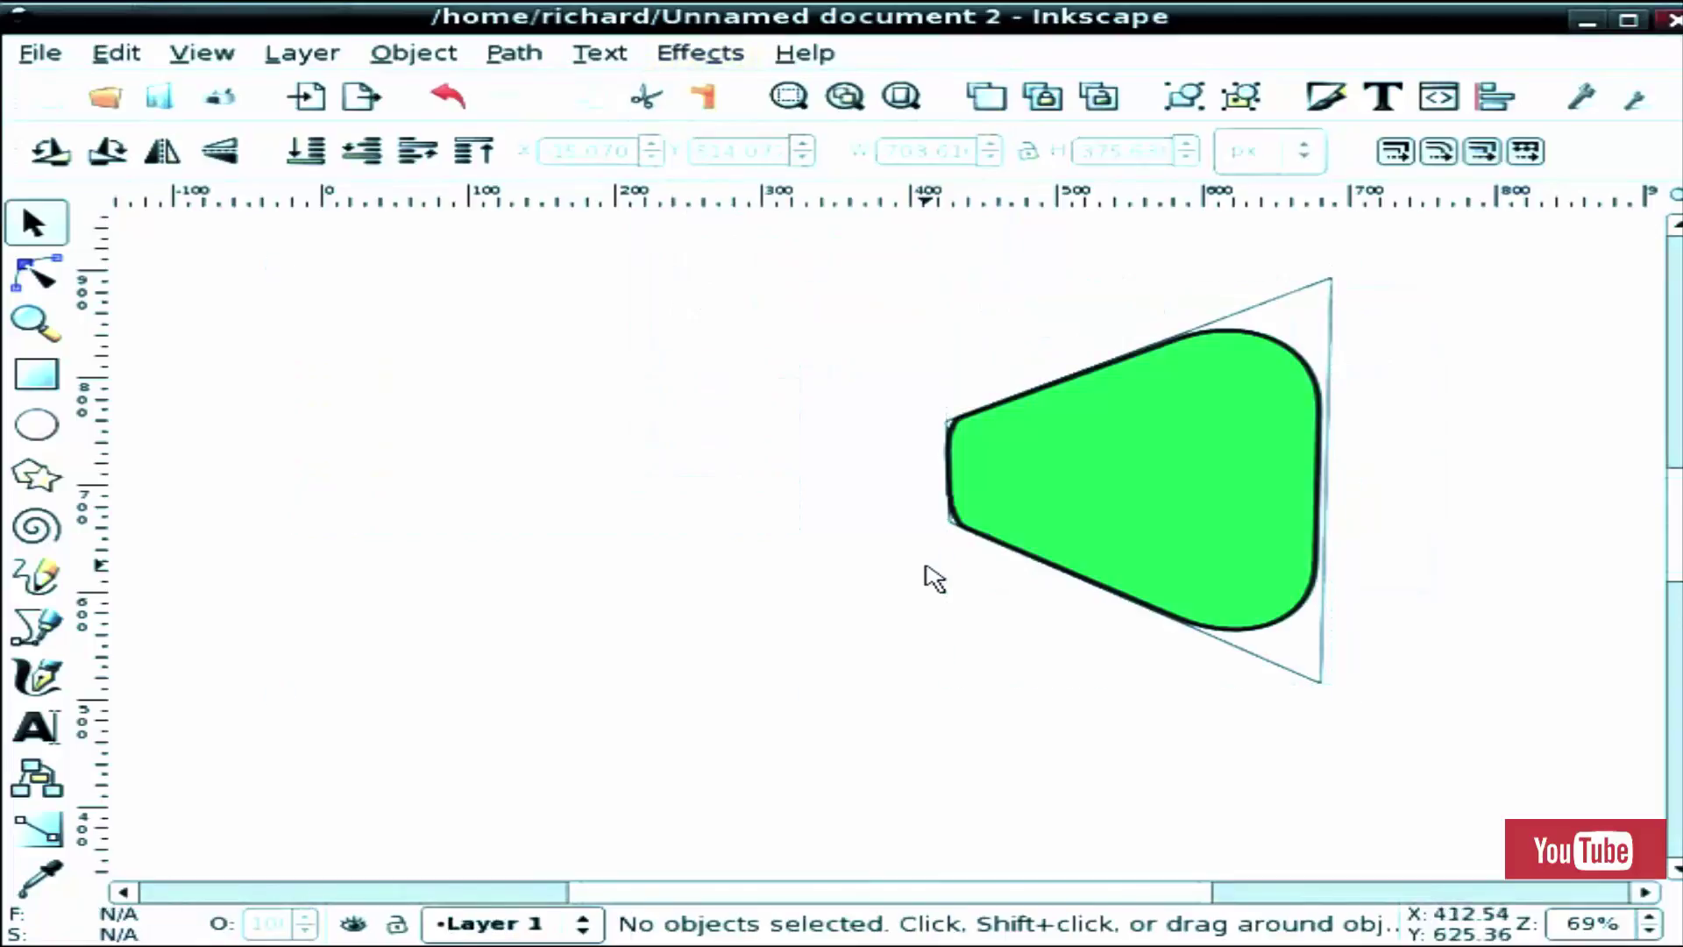
{"action": "left_click_drag", "start_coordinate": [979, 491], "coordinate": [598, 455]}
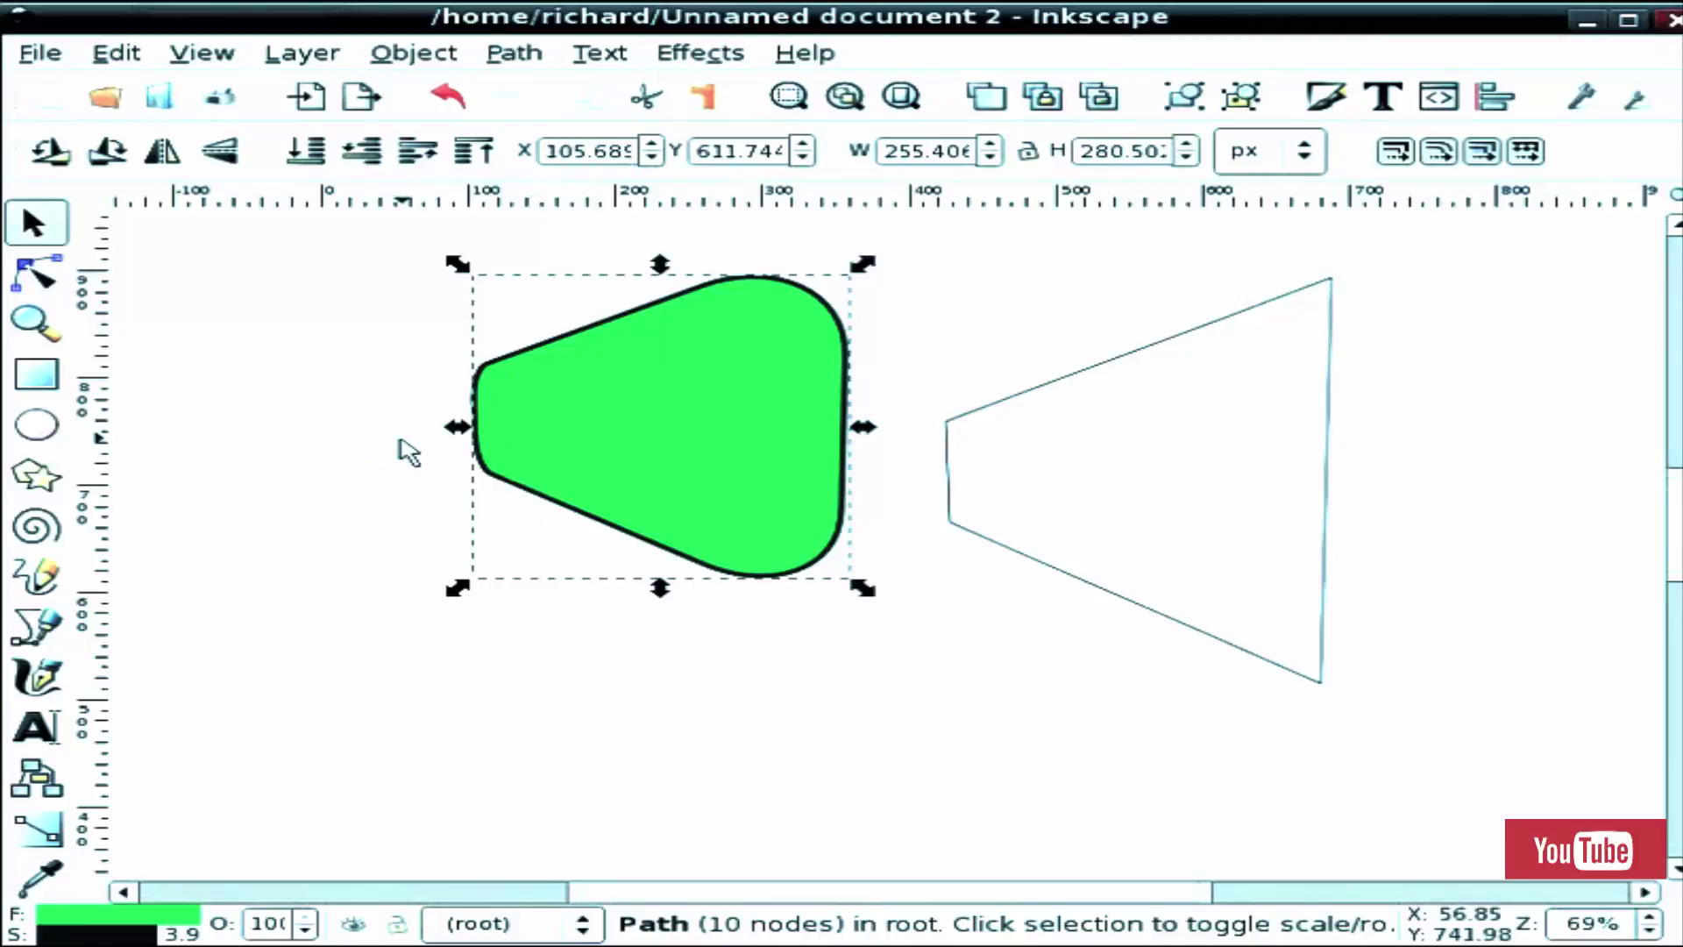
Step: Draw a closed seven-point upward arrow outline and cancel the stray extra path
{"action": "left_click", "coordinate": [937, 368]}
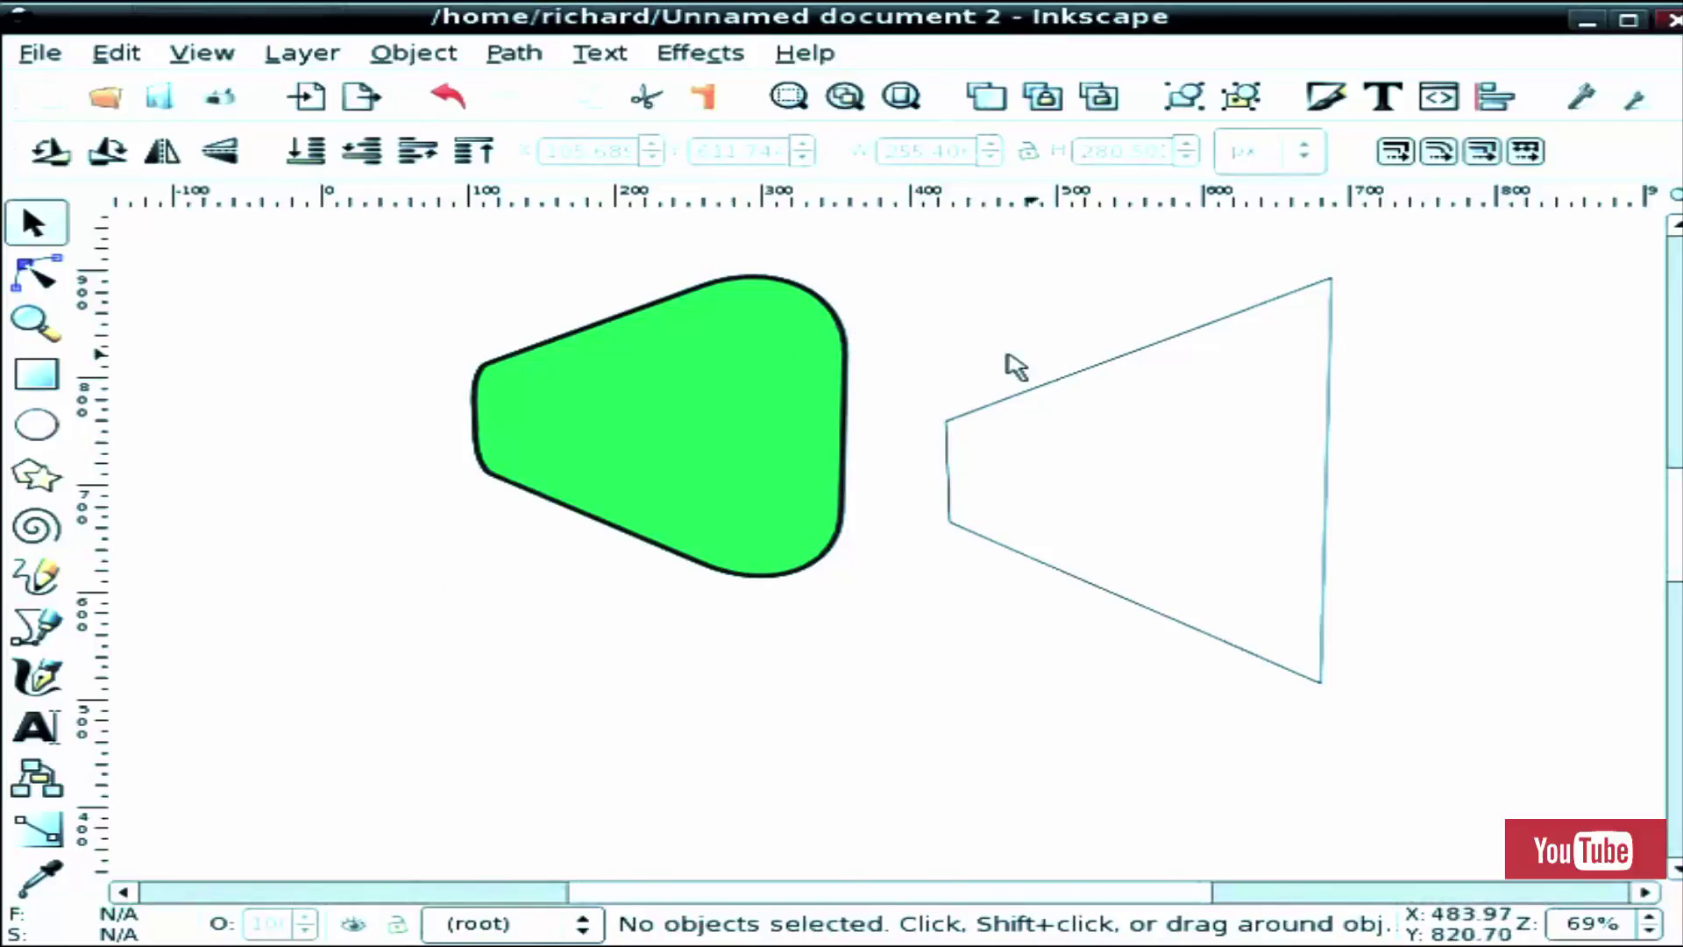
{"action": "scroll", "coordinate": [943, 499], "scroll_direction": "down", "scroll_amount": 3}
{"action": "scroll", "coordinate": [943, 501], "scroll_direction": "down", "scroll_amount": 4}
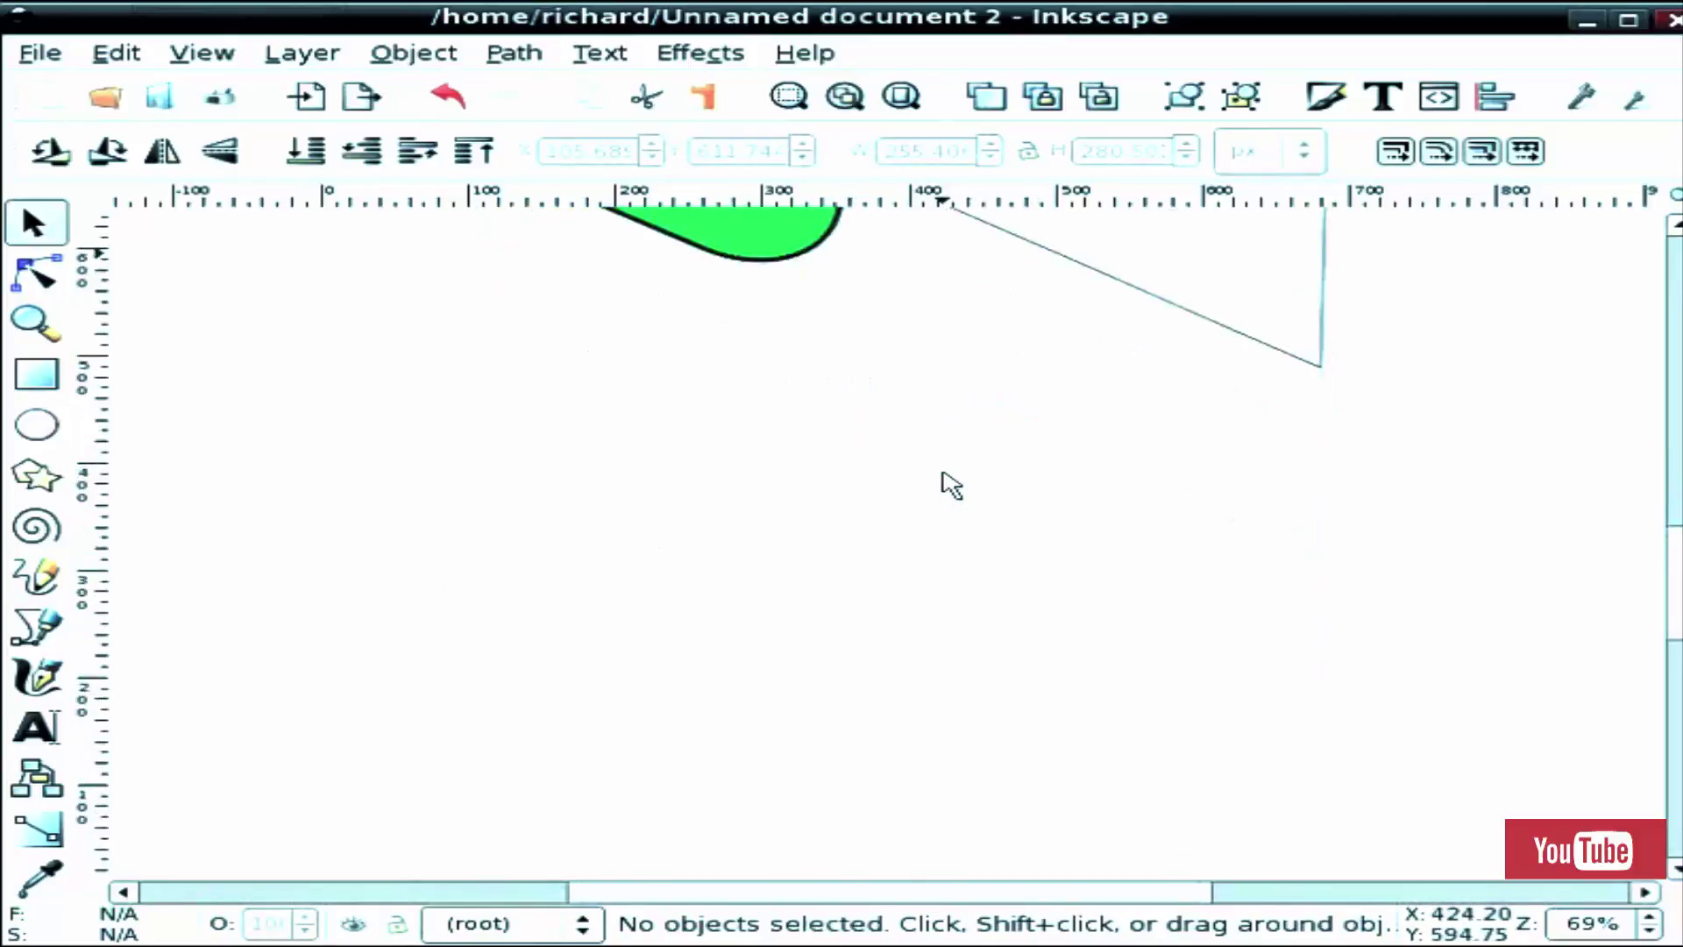
{"action": "scroll", "coordinate": [943, 499], "scroll_direction": "down", "scroll_amount": 4}
{"action": "scroll", "coordinate": [942, 500], "scroll_direction": "down", "scroll_amount": 2}
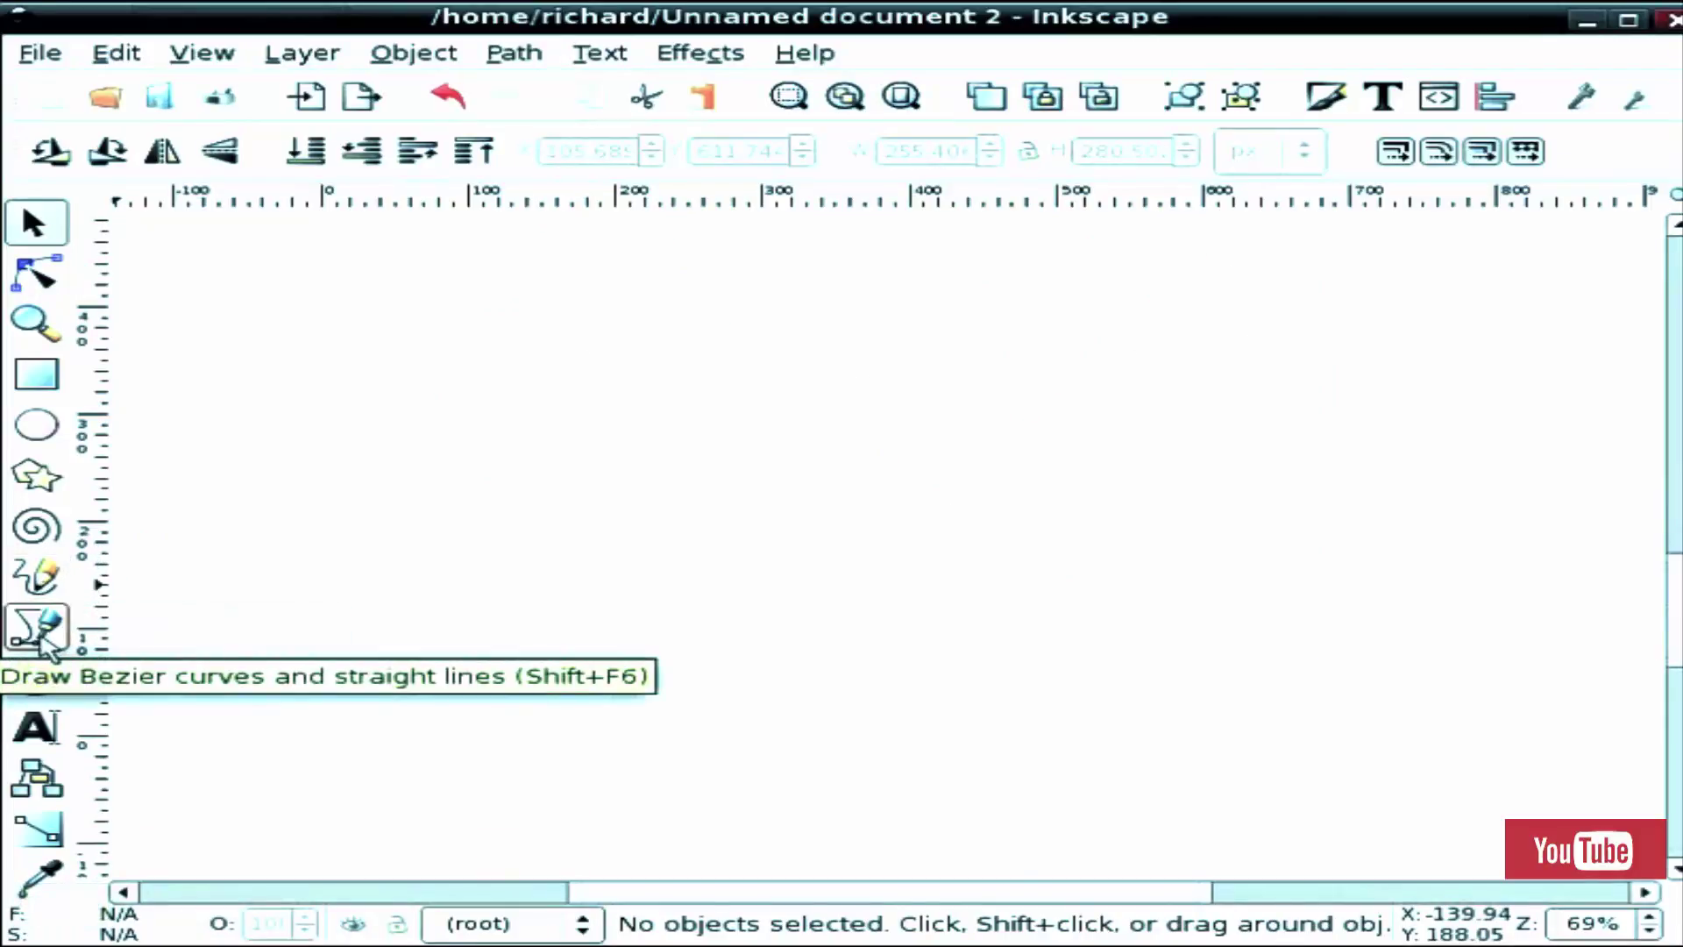
{"action": "left_click", "coordinate": [37, 630]}
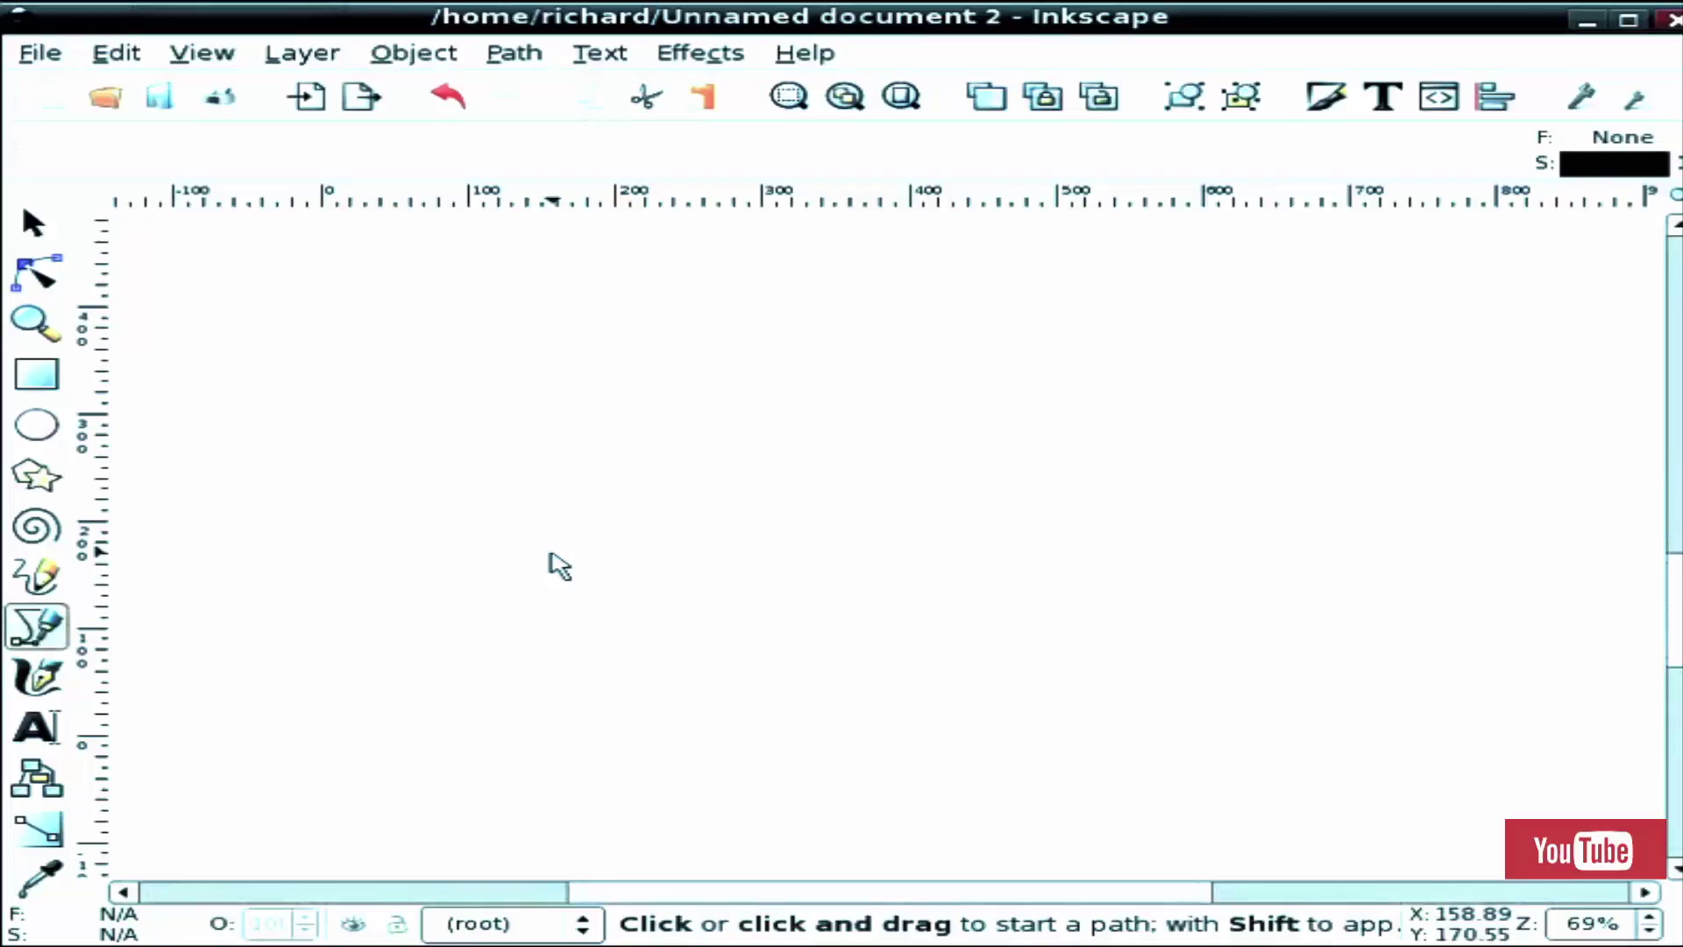
{"action": "left_click", "coordinate": [519, 593]}
{"action": "left_click", "coordinate": [523, 467]}
{"action": "left_click", "coordinate": [475, 458]}
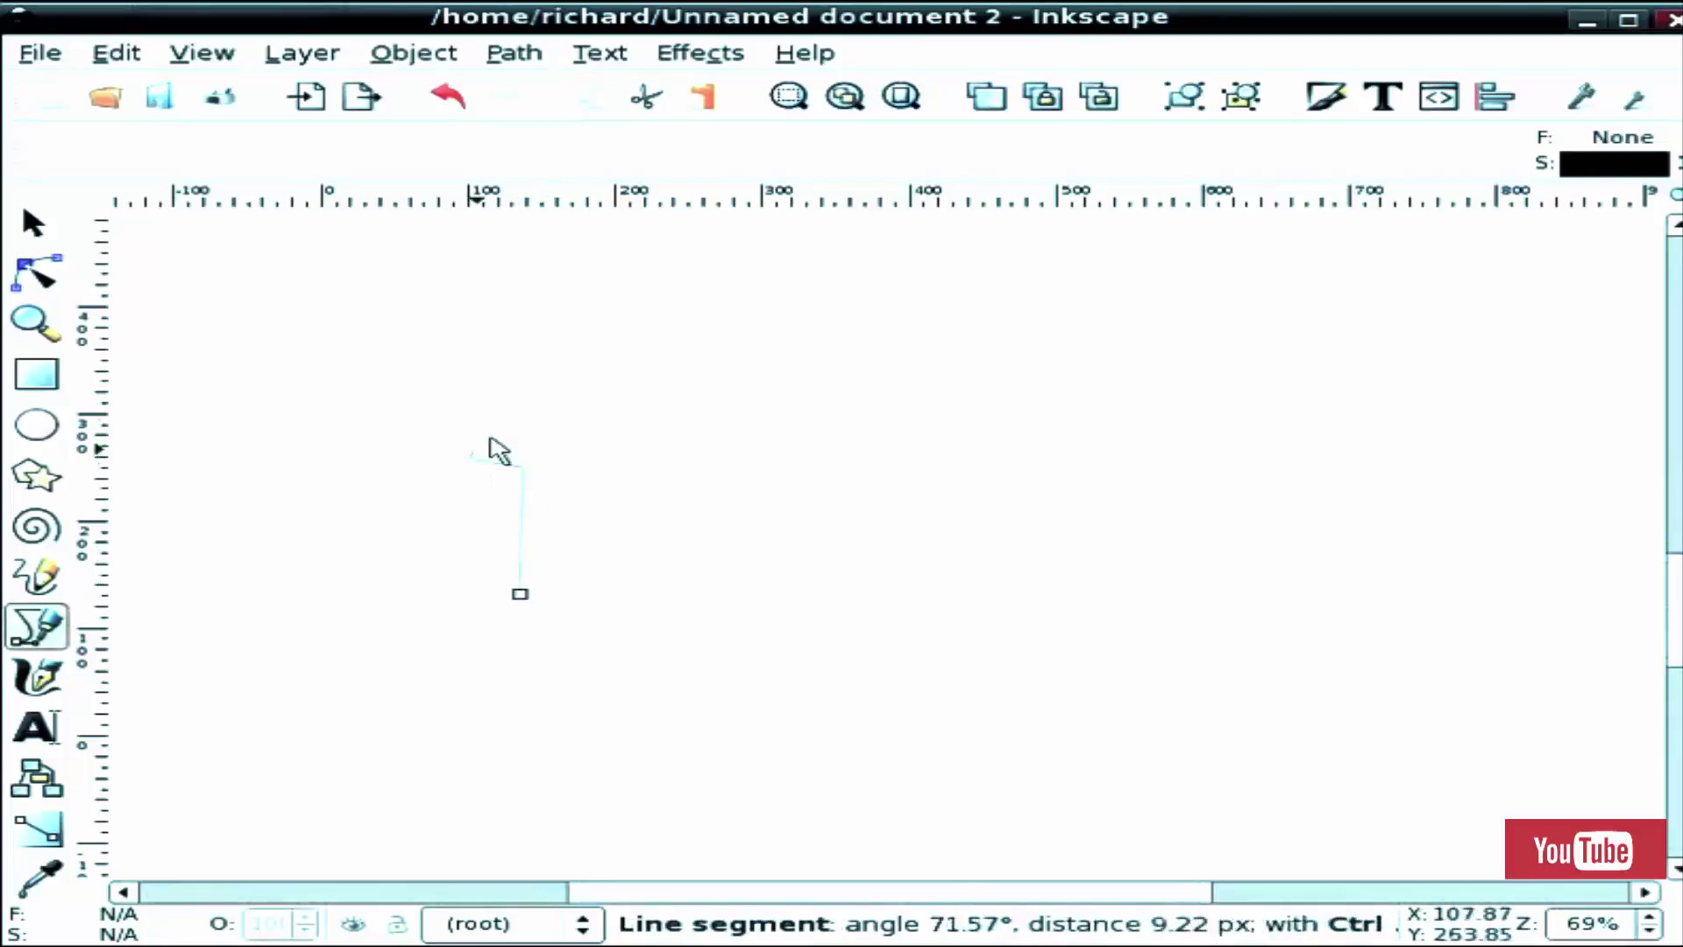
{"action": "left_click", "coordinate": [569, 389]}
{"action": "left_click", "coordinate": [648, 477]}
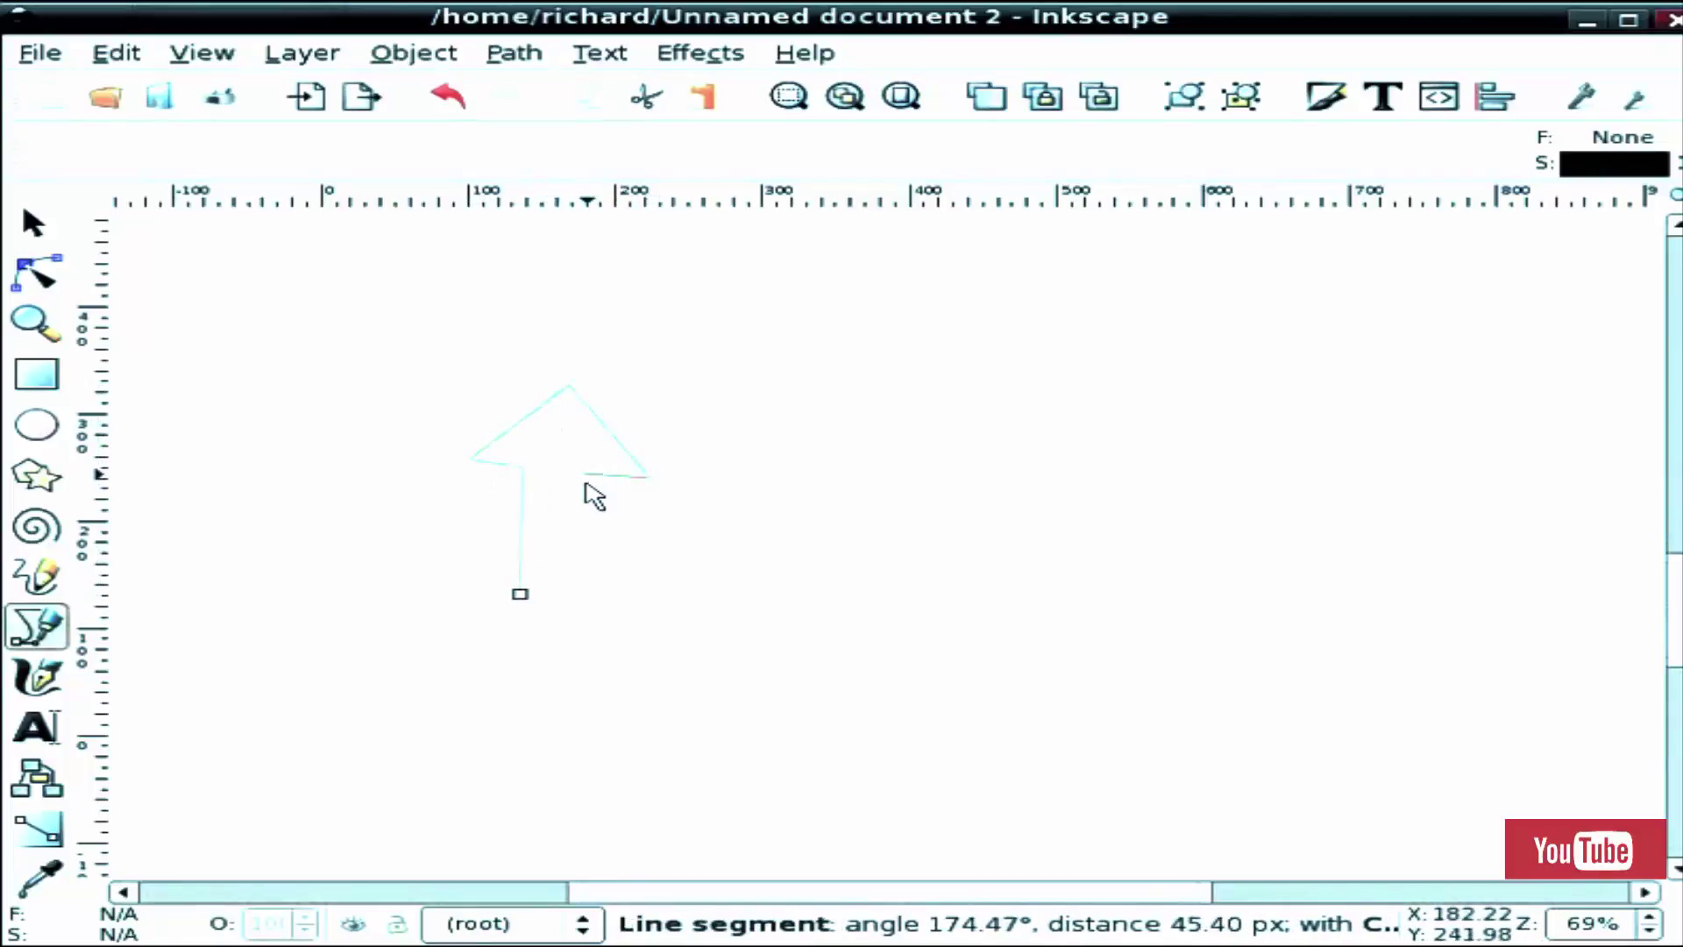
{"action": "left_click", "coordinate": [583, 481]}
{"action": "left_click", "coordinate": [582, 600]}
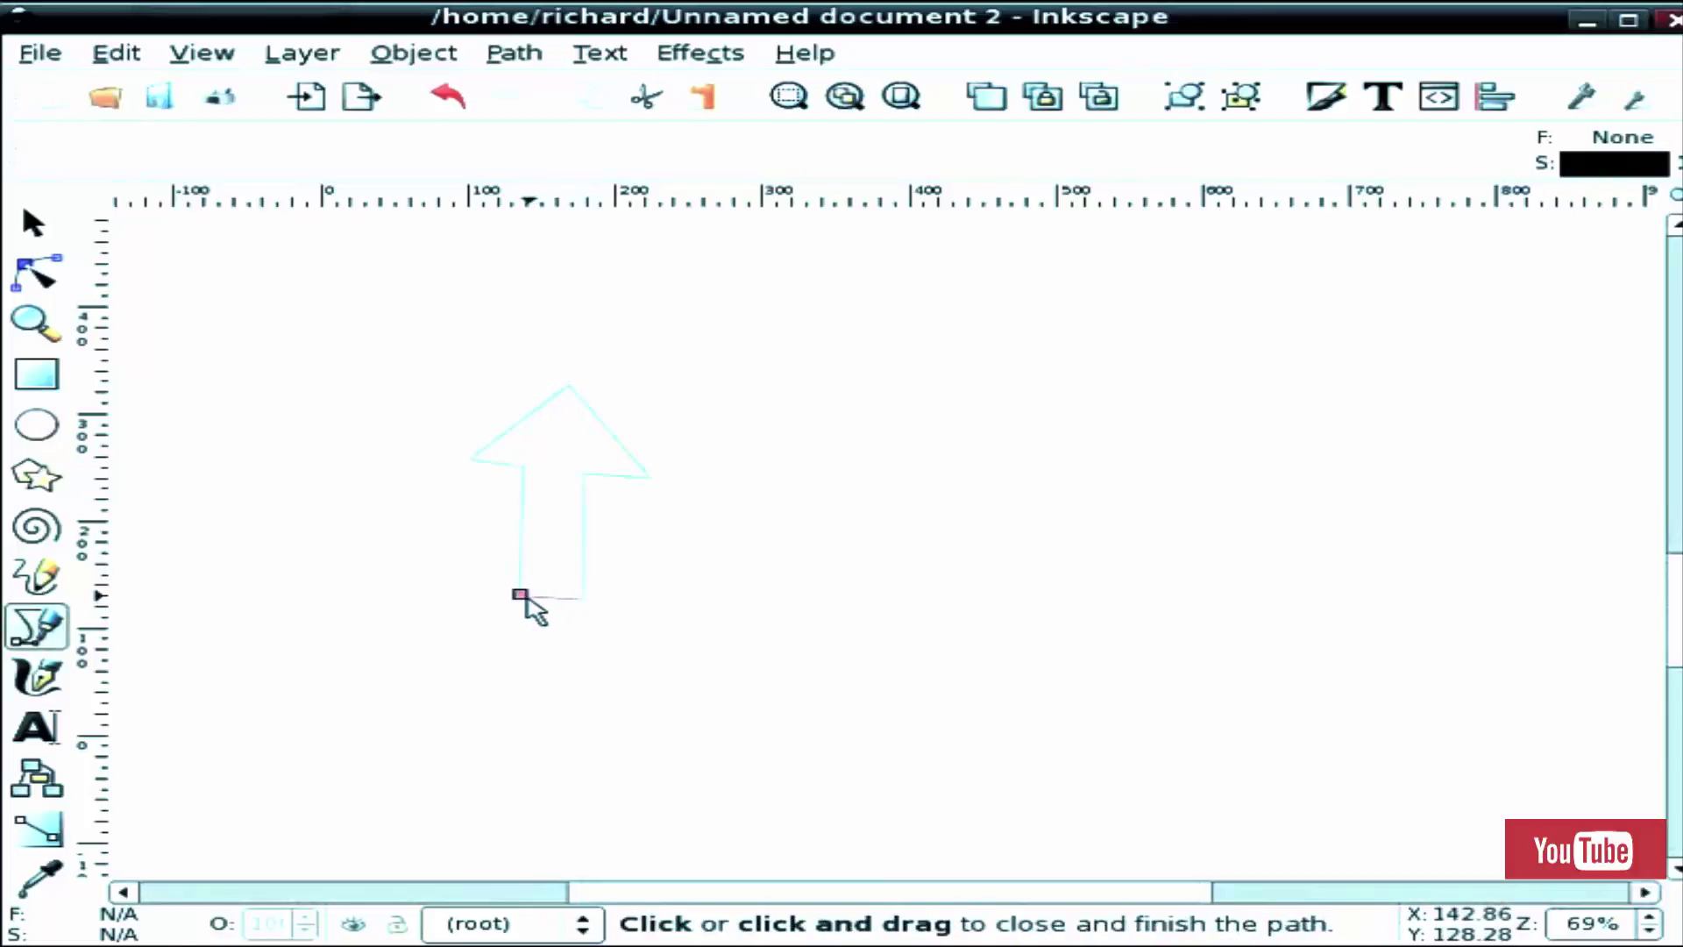
{"action": "left_click", "coordinate": [520, 593]}
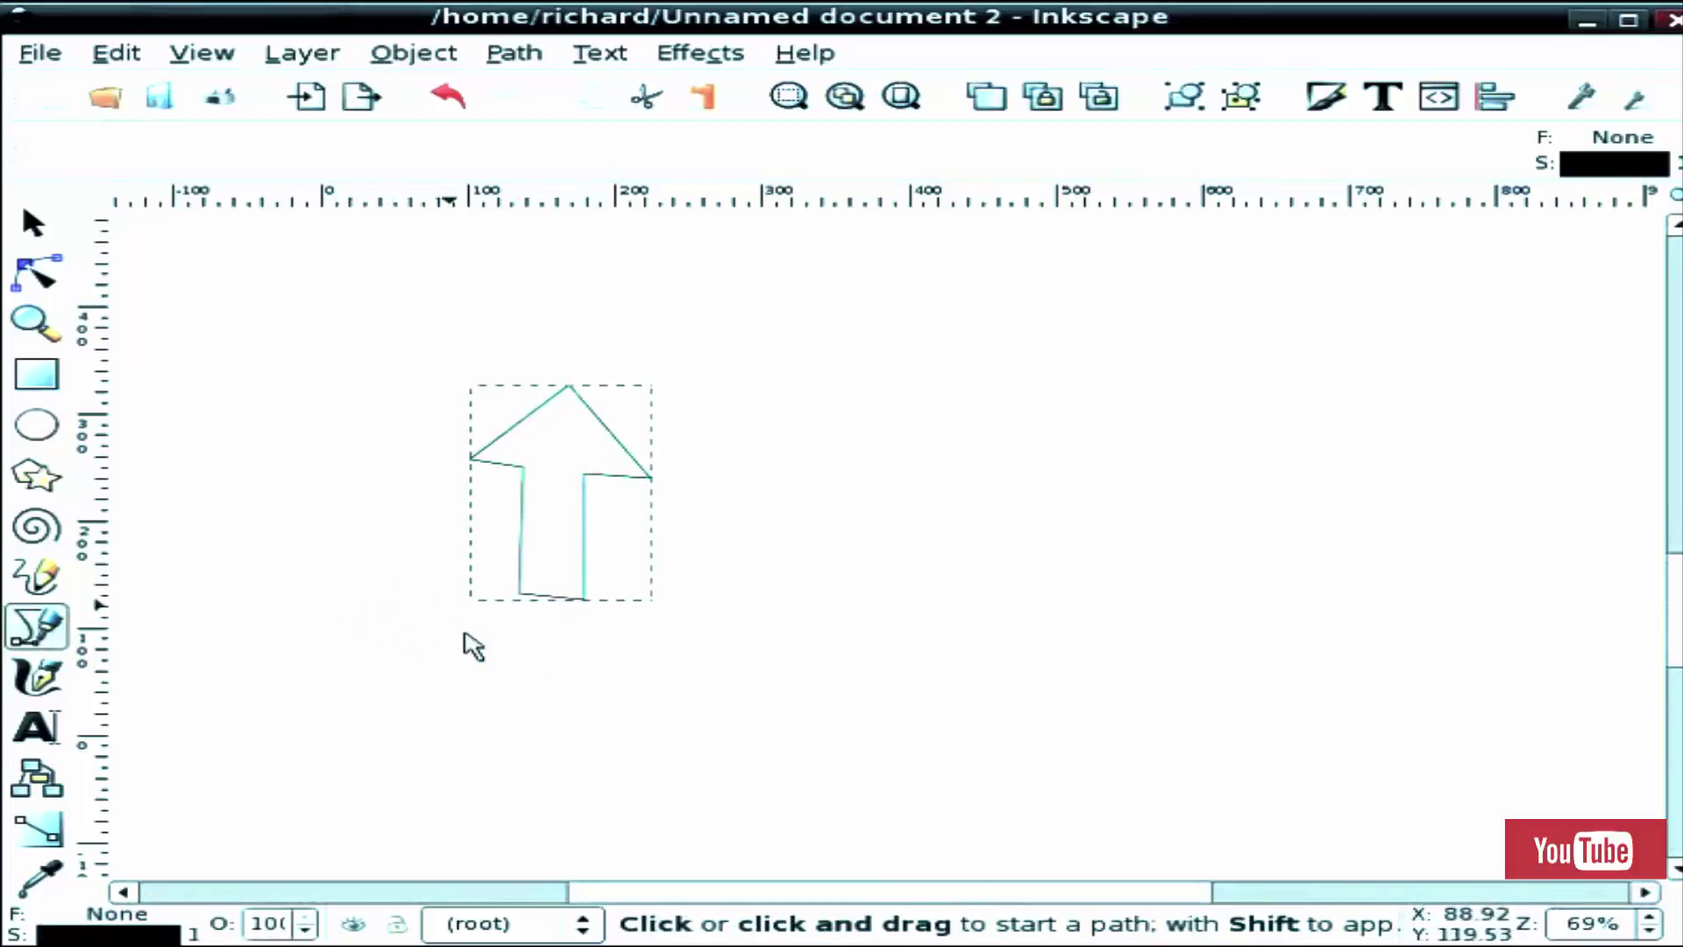
{"action": "left_click_drag", "start_coordinate": [563, 642], "coordinate": [533, 647]}
{"action": "key", "text": "Escape"}
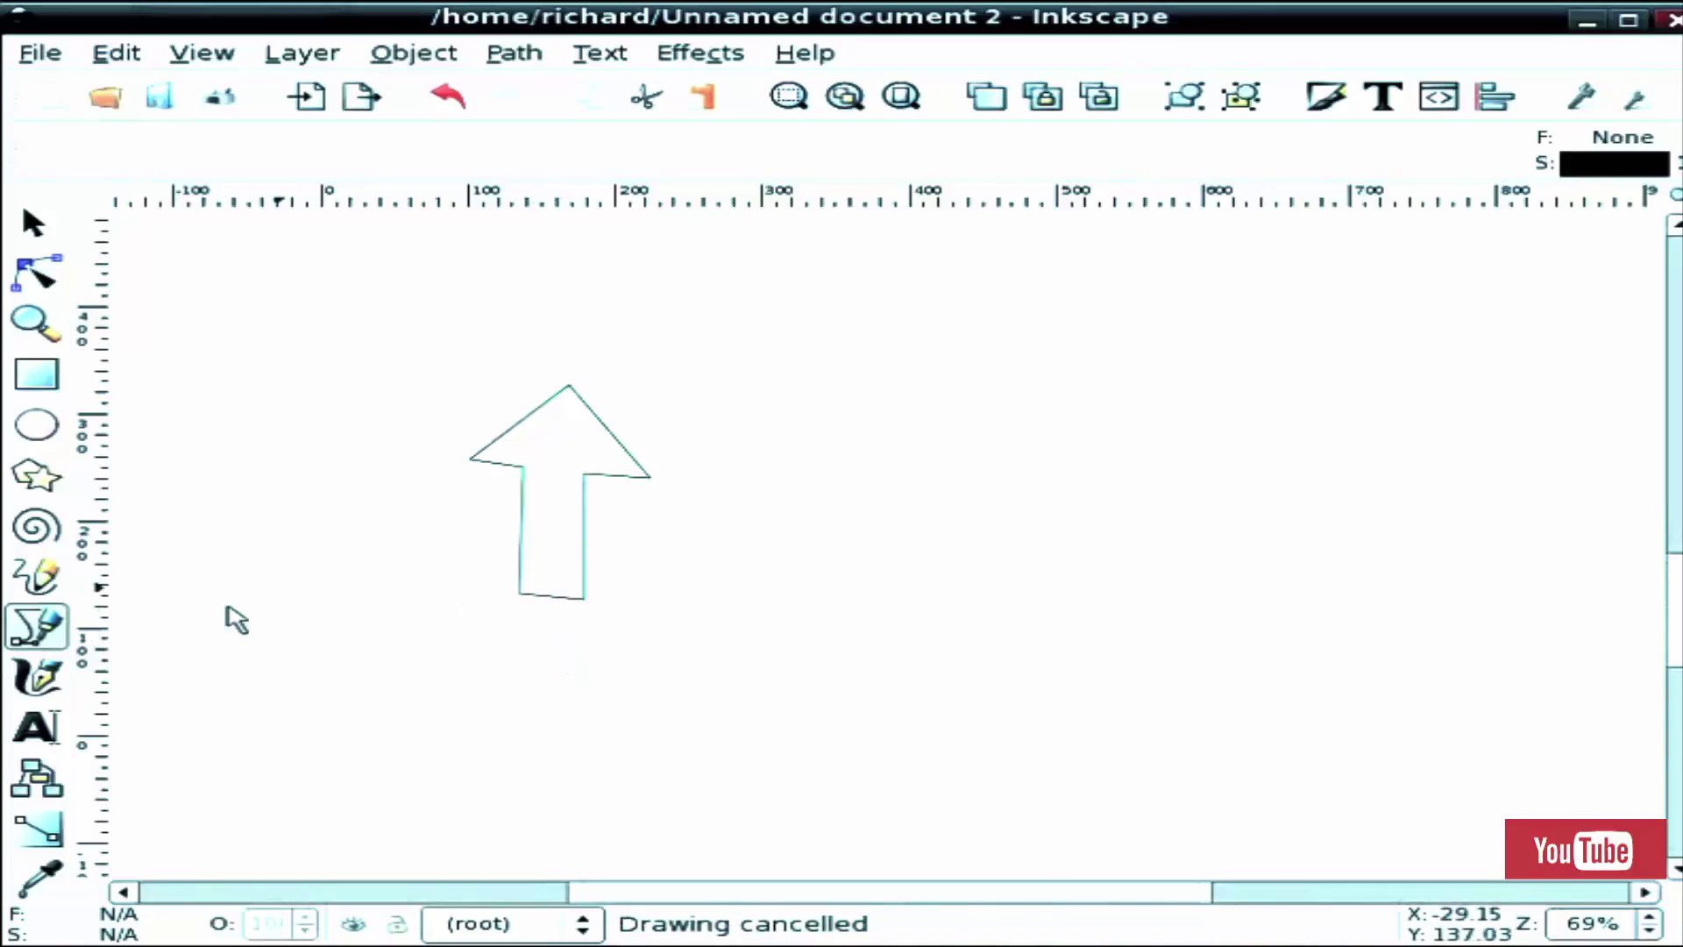
Step: Draw a small green circle beneath the arrow and nudge it left
{"action": "left_click", "coordinate": [38, 425]}
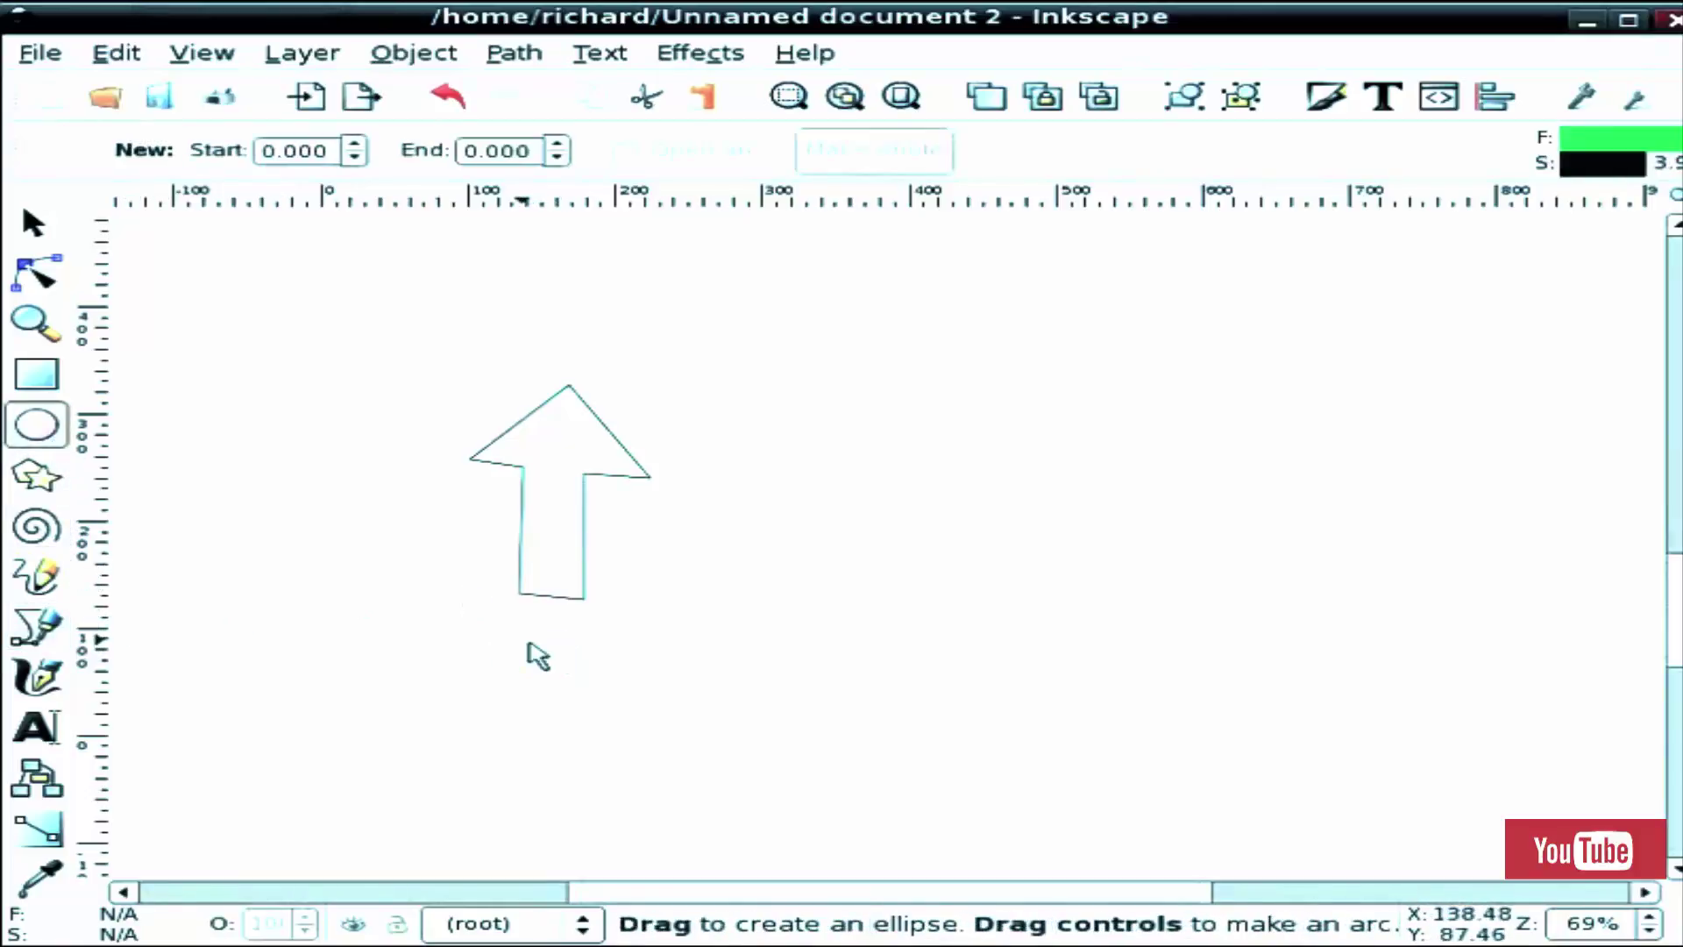
{"action": "left_click_drag", "start_coordinate": [531, 639], "coordinate": [612, 698]}
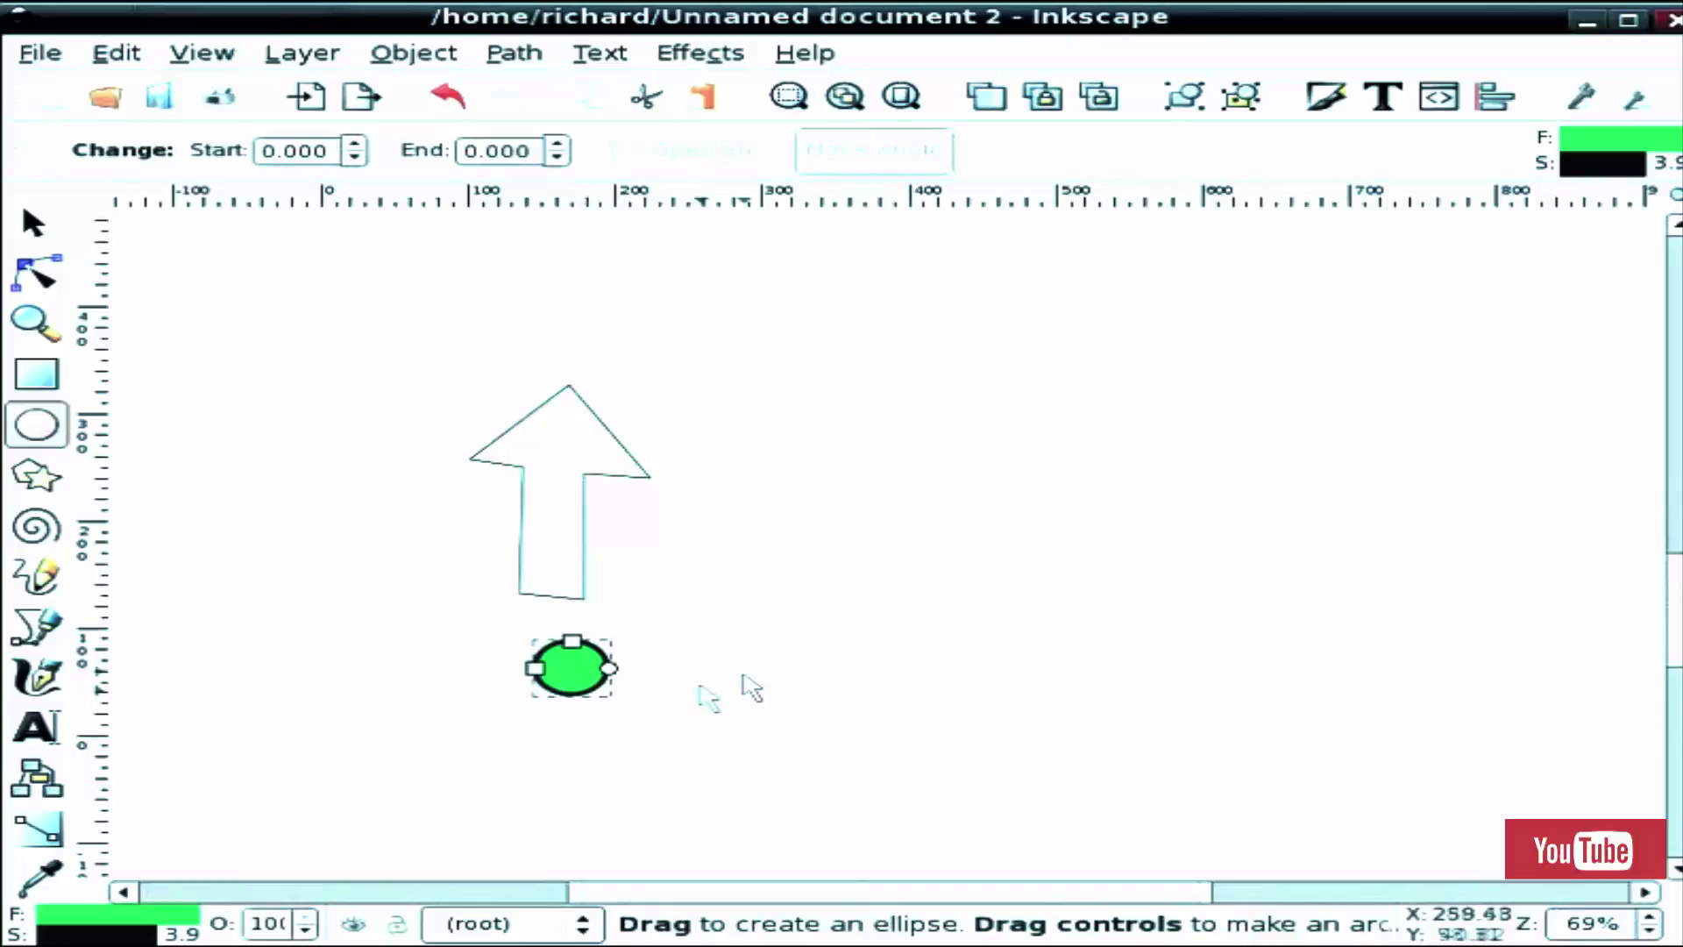
{"action": "key", "text": "F1"}
{"action": "key", "text": "Escape"}
{"action": "left_click_drag", "start_coordinate": [566, 665], "coordinate": [549, 667]}
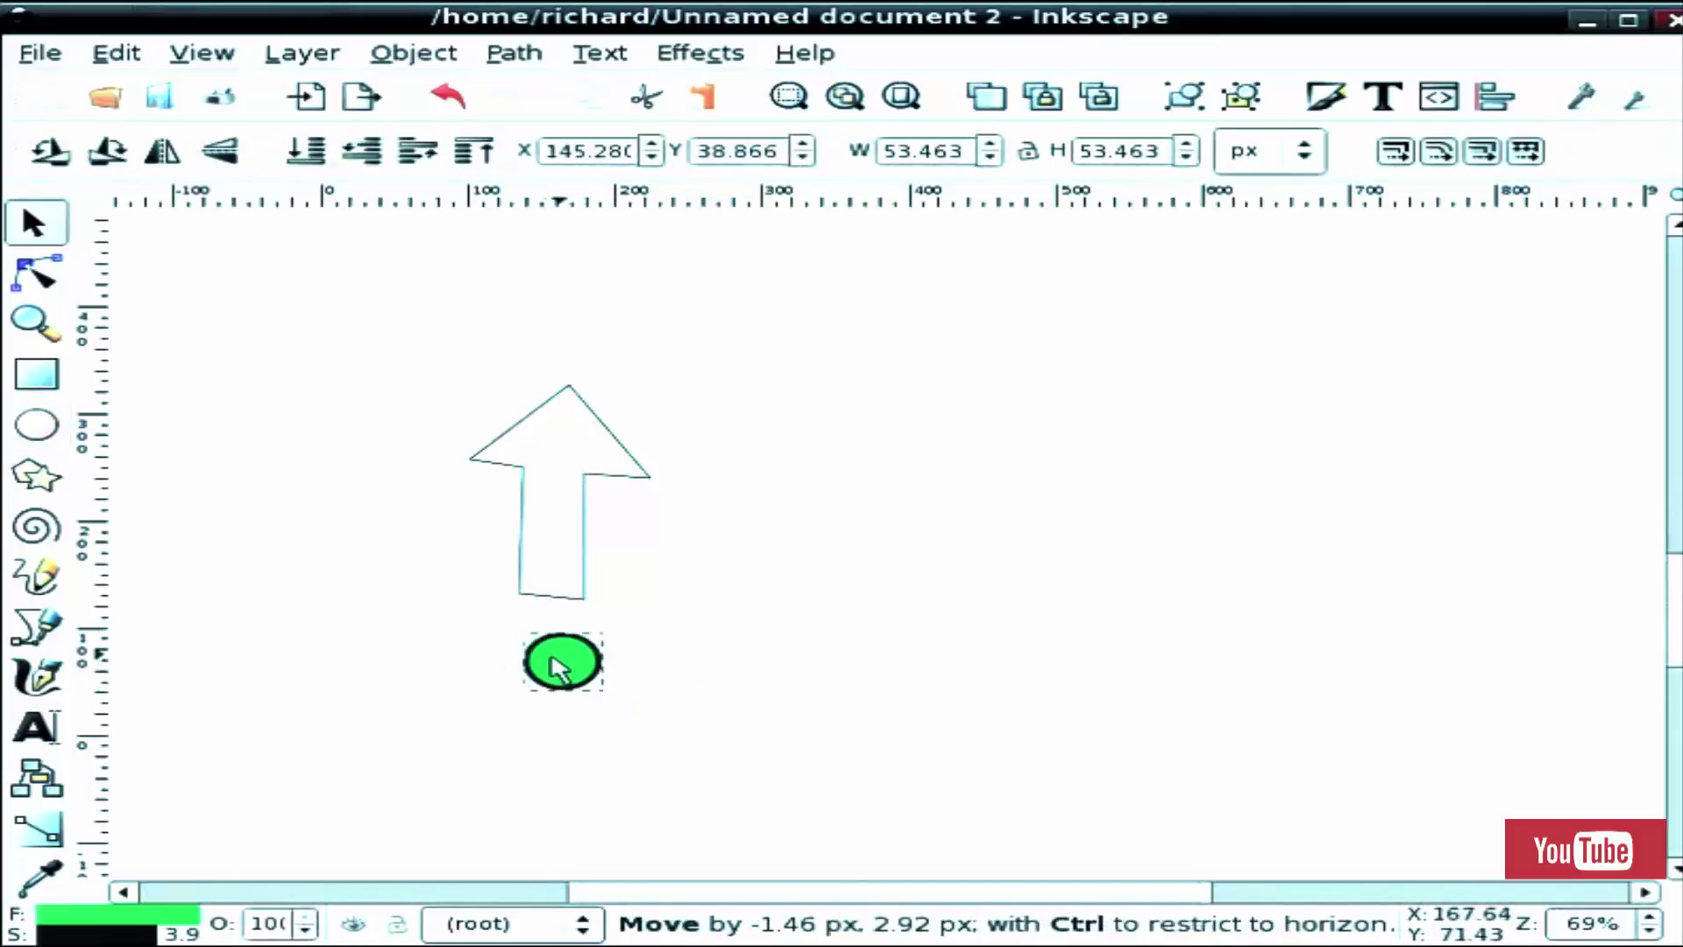
{"action": "left_click", "coordinate": [682, 566]}
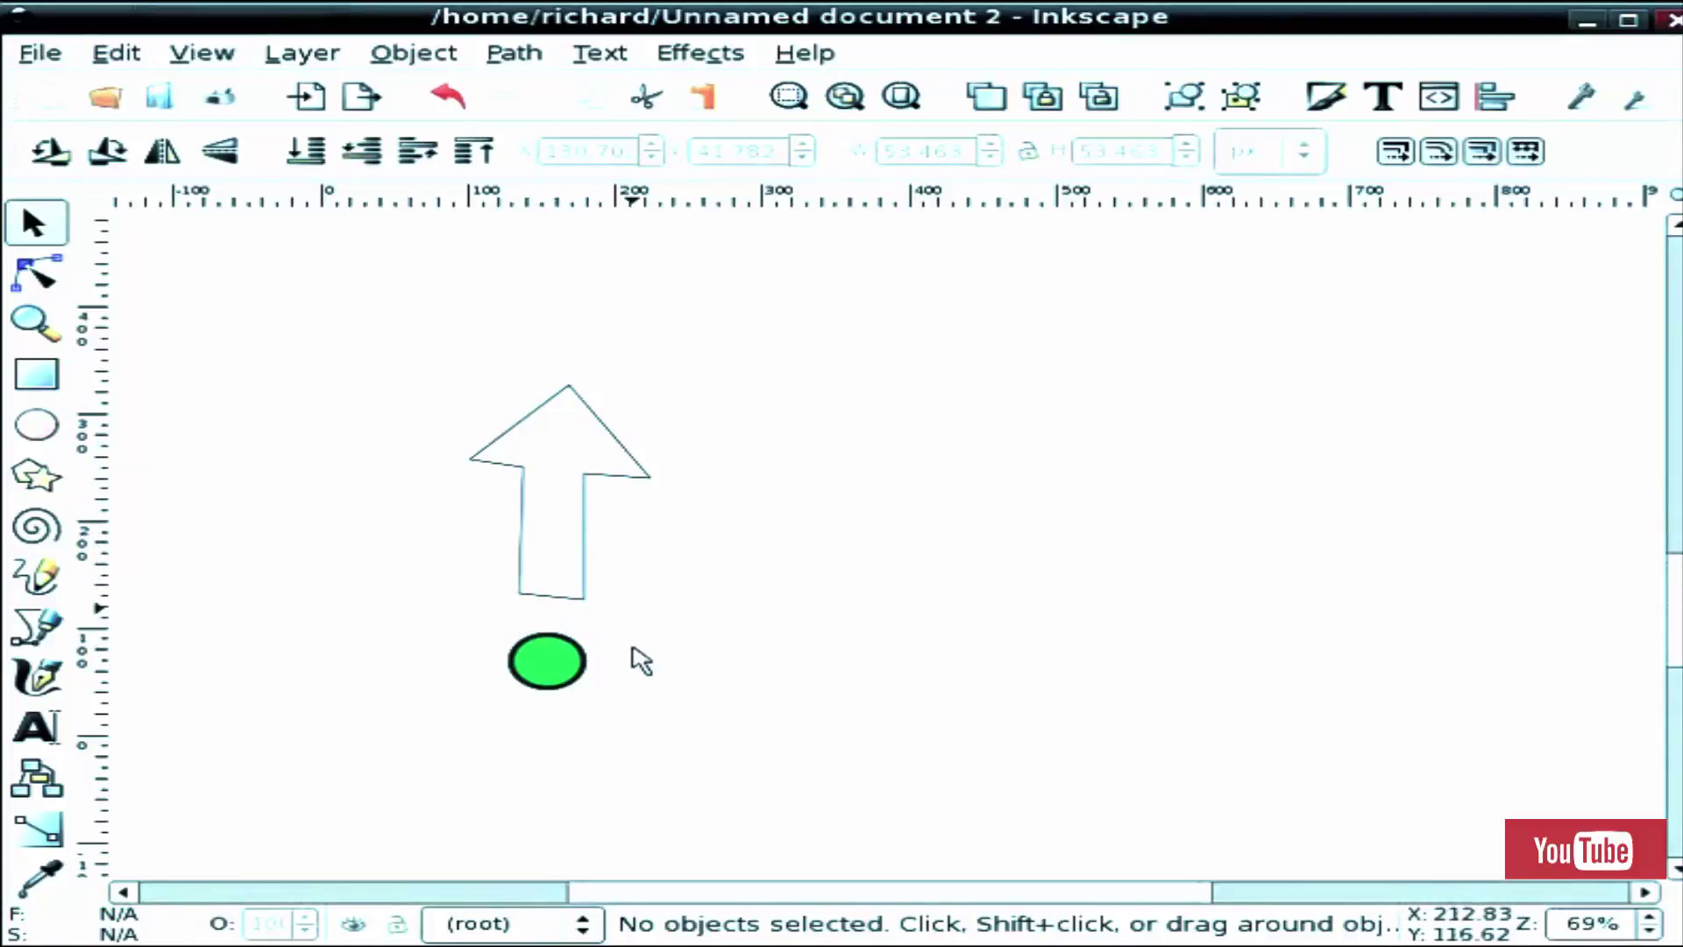
Step: Convert the green circle to a path with Object to Path, then deselect everything
{"action": "left_click", "coordinate": [579, 665]}
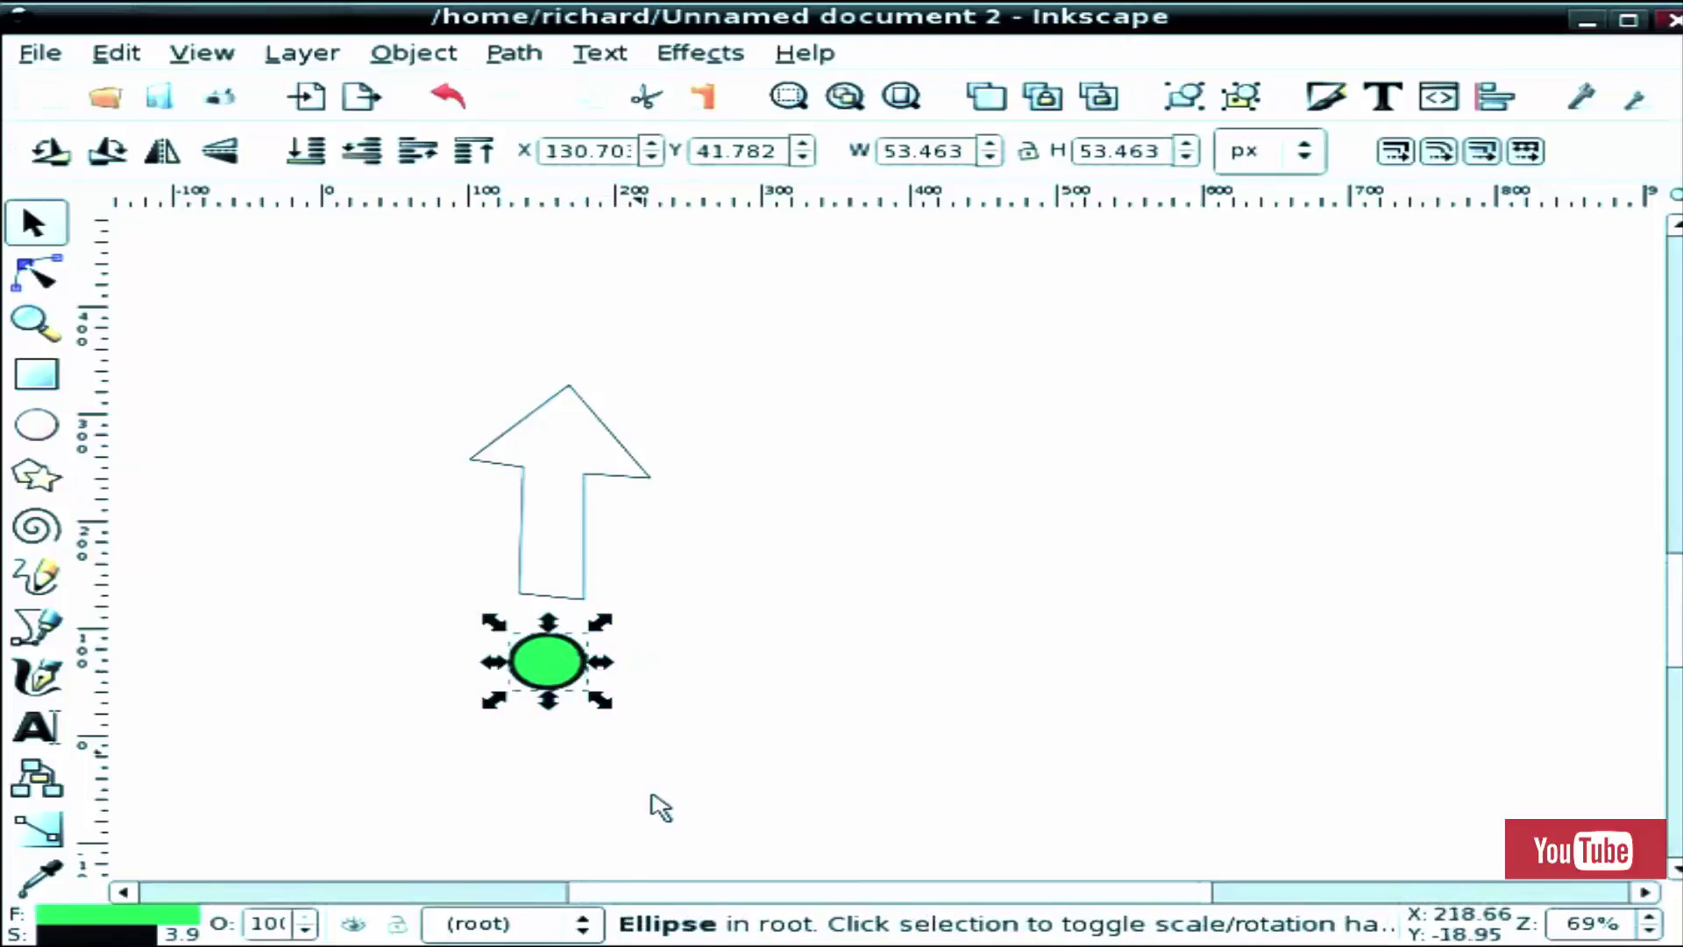
{"action": "left_click", "coordinate": [515, 53]}
{"action": "left_click", "coordinate": [527, 89]}
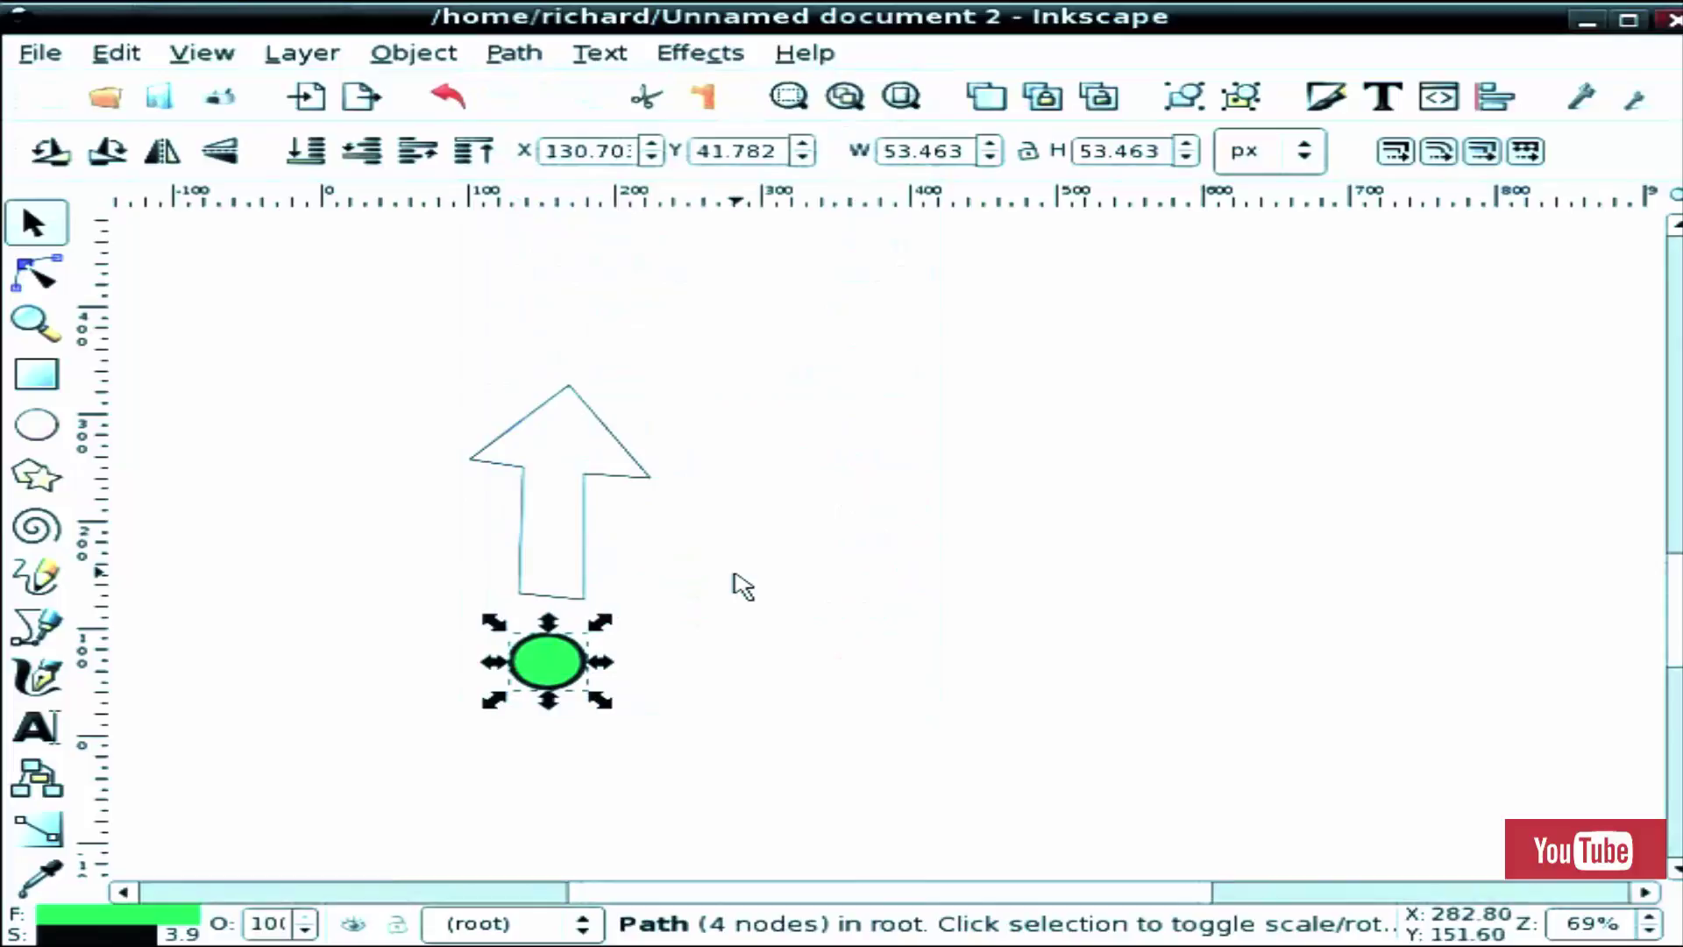
{"action": "left_click", "coordinate": [733, 573]}
{"action": "left_click", "coordinate": [563, 601]}
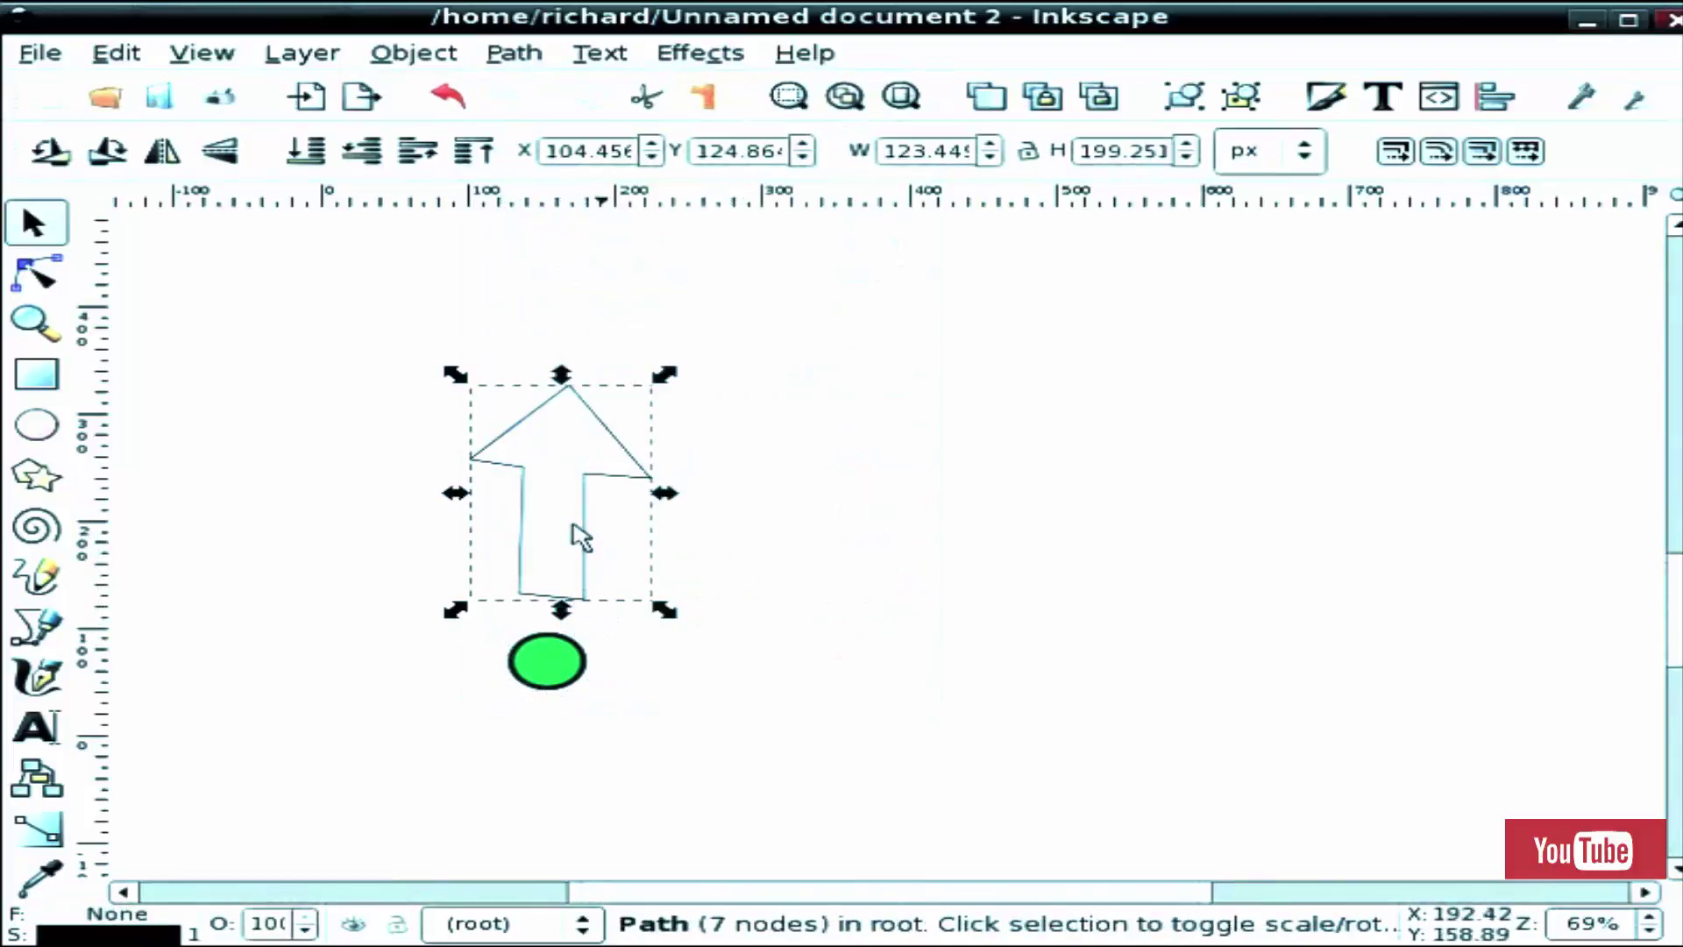
{"action": "left_click", "coordinate": [740, 629]}
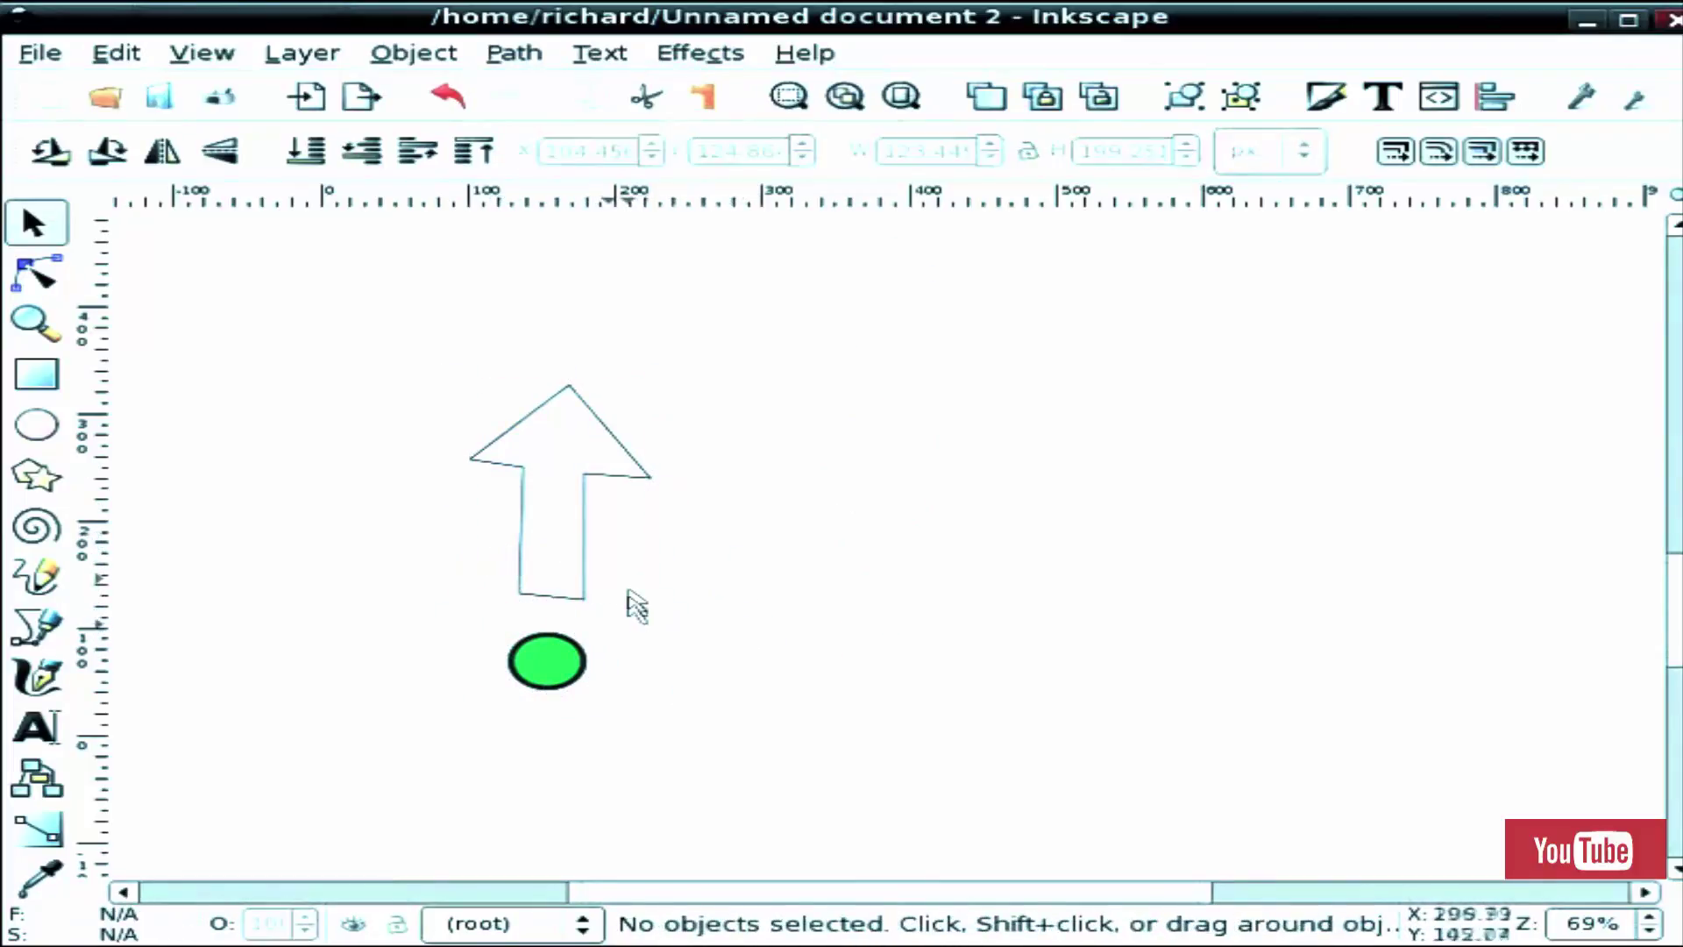
Step: Start a three-corner outline right of the arrow, then cancel it
{"action": "left_click", "coordinate": [40, 629]}
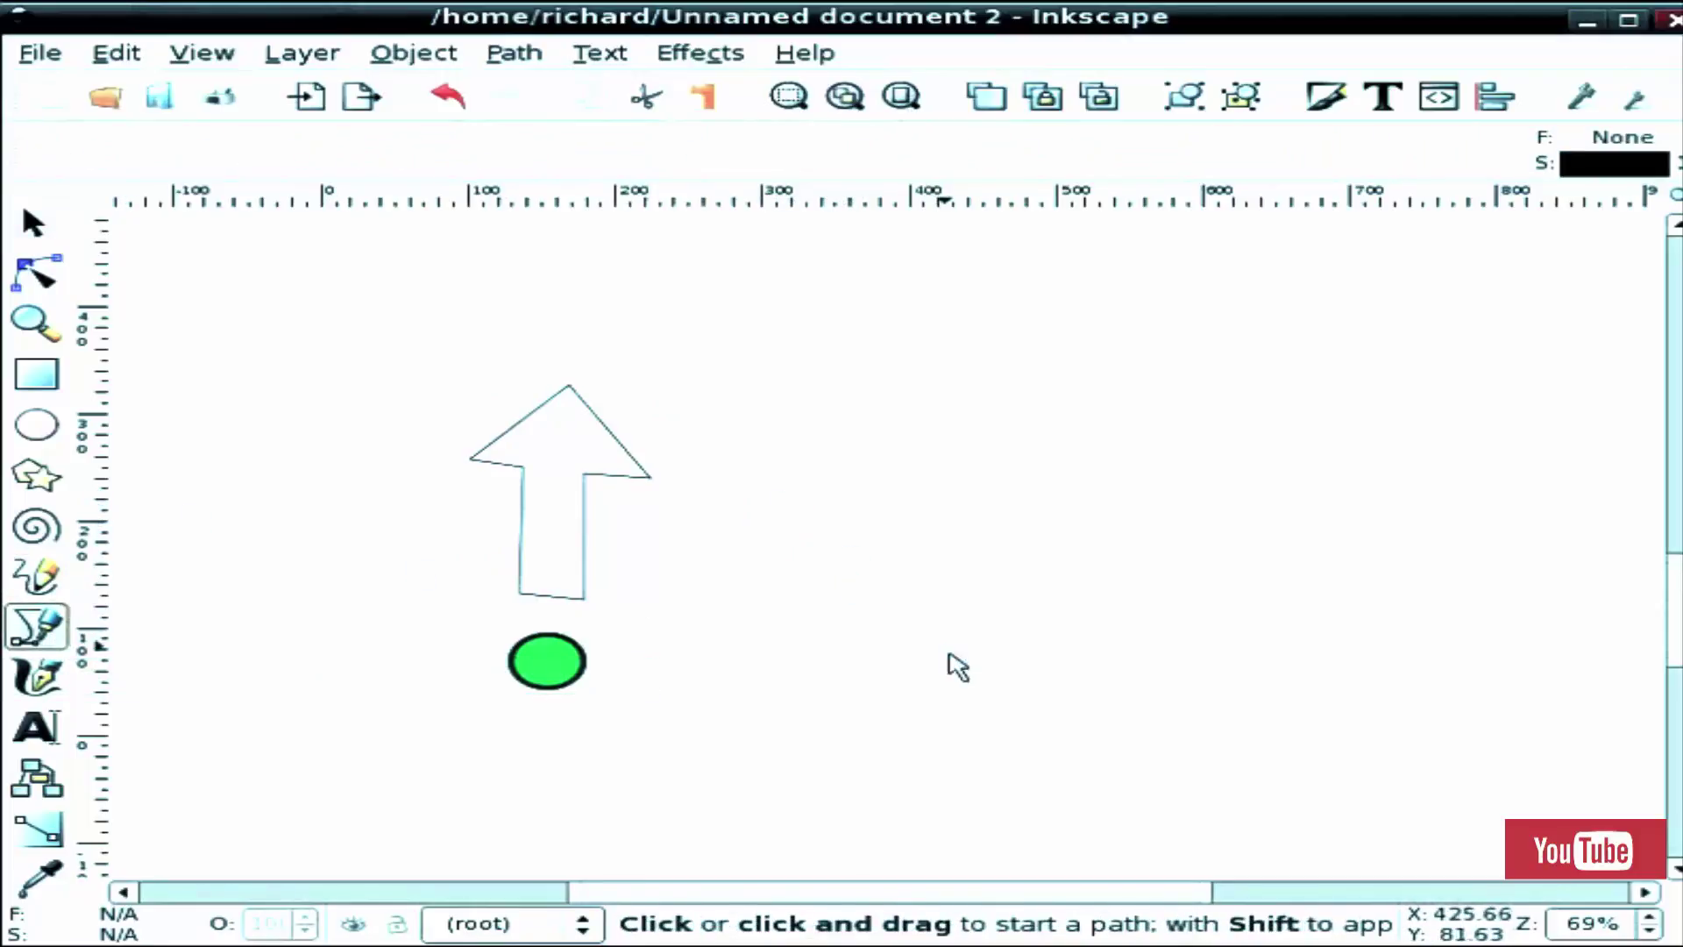
{"action": "left_click", "coordinate": [949, 668]}
{"action": "left_click", "coordinate": [858, 342]}
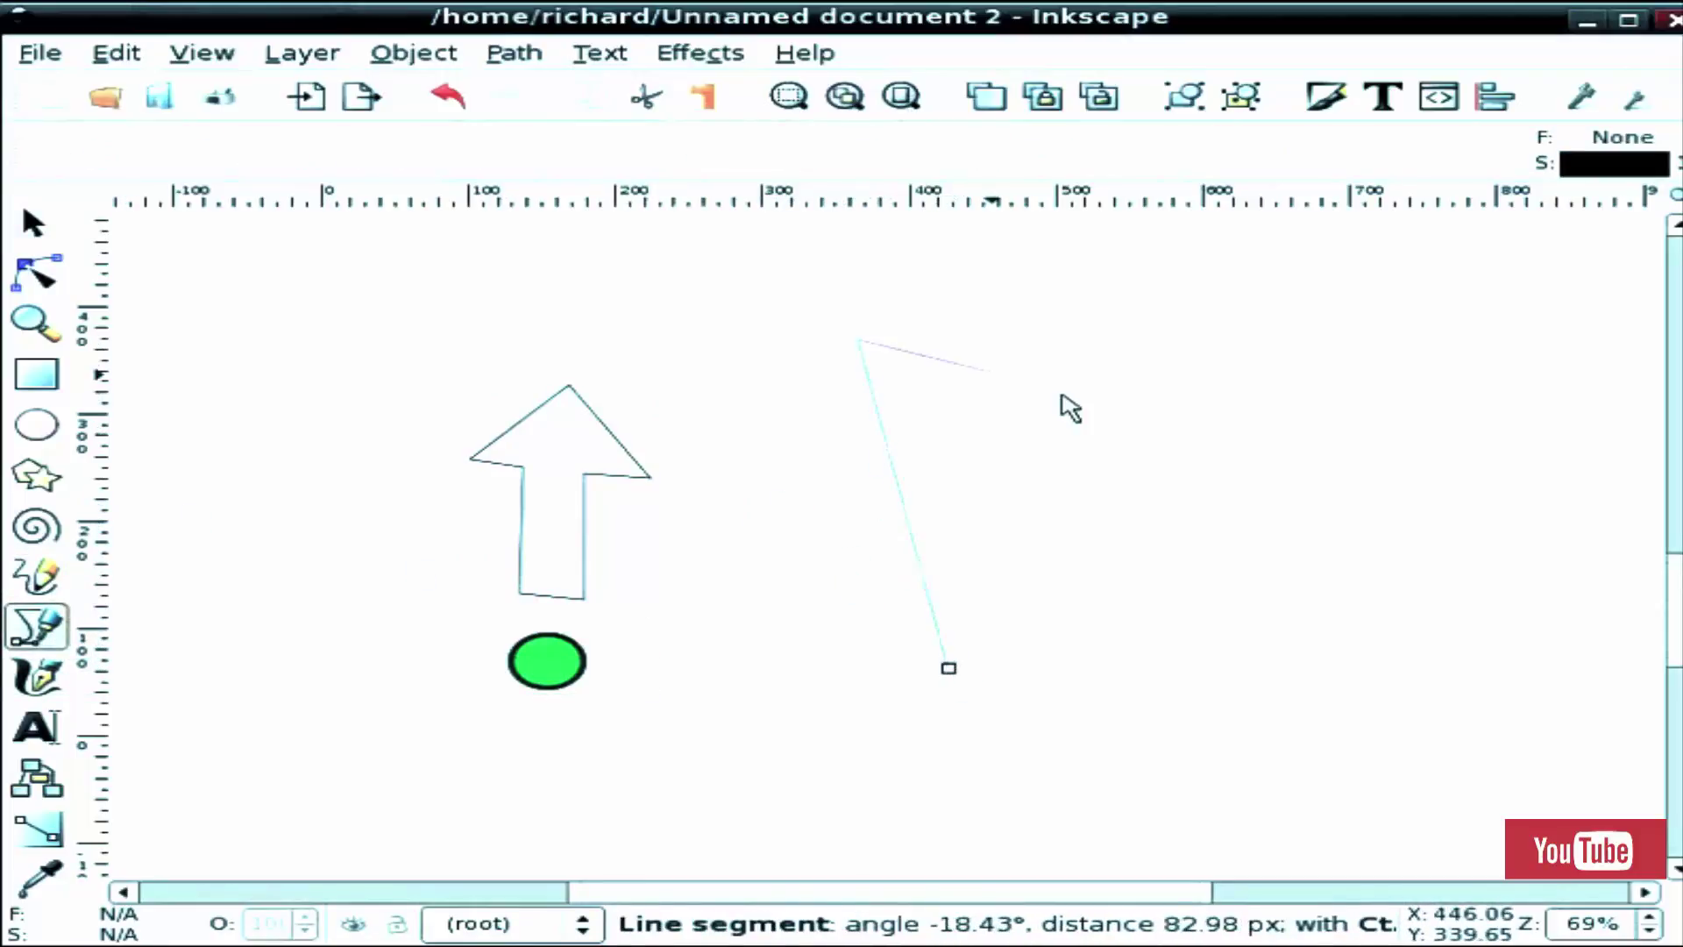
{"action": "left_click", "coordinate": [1075, 703]}
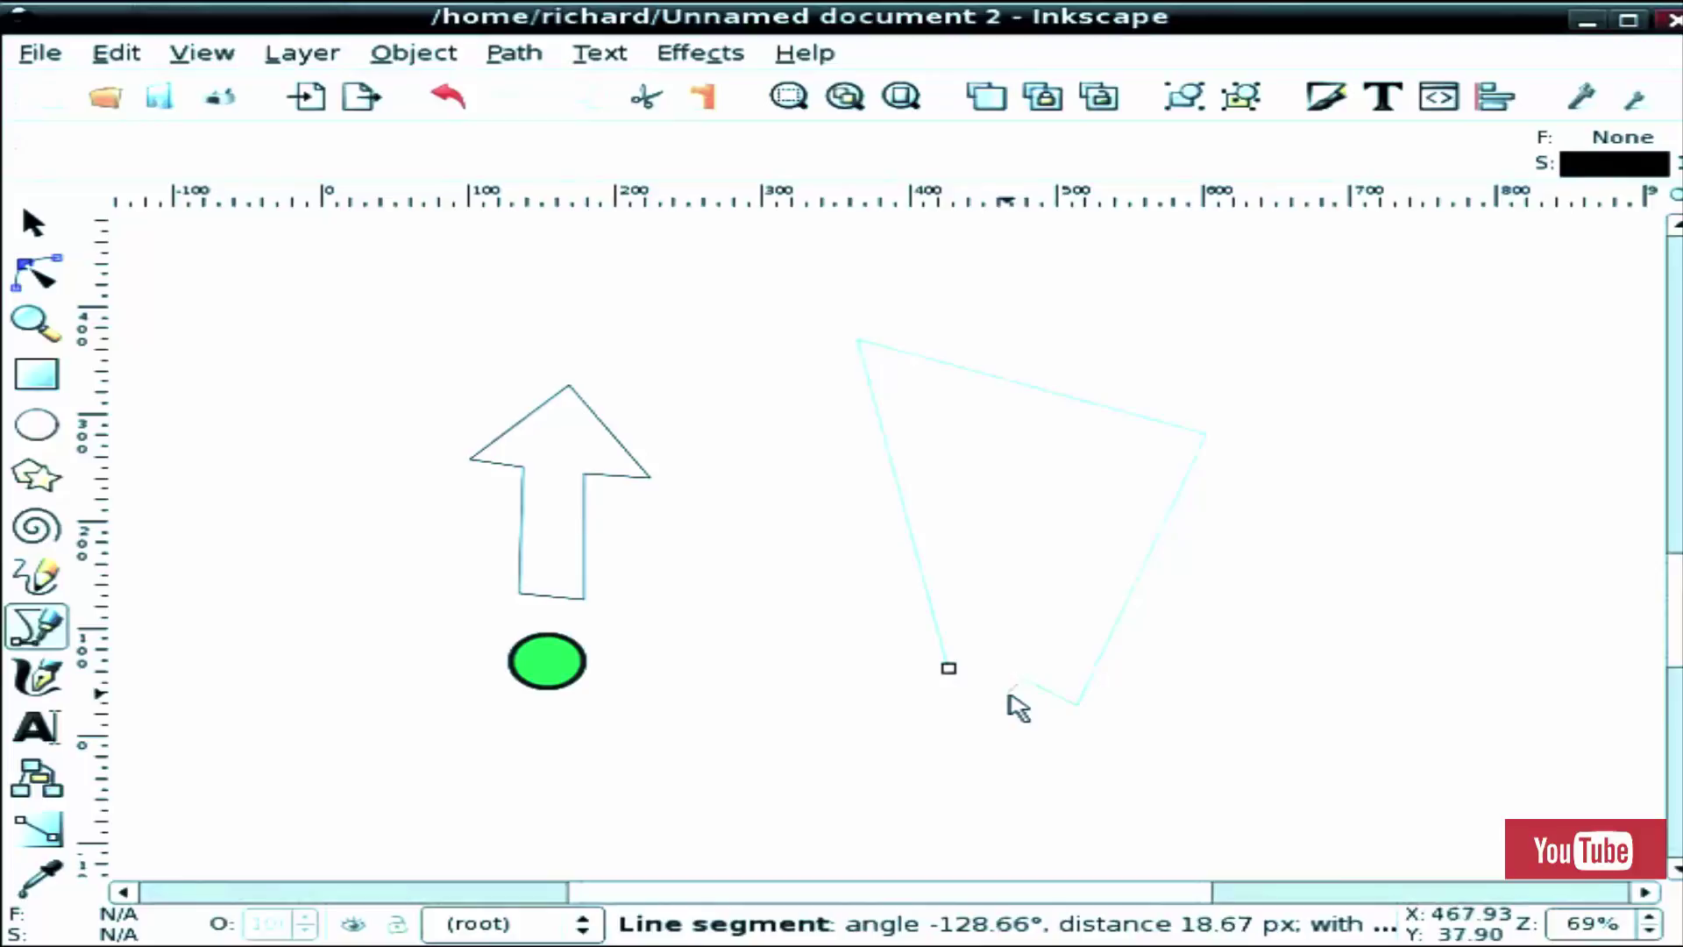
{"action": "key", "text": "Escape"}
Step: Draw a closed four-sided outline, then delete it as a failed attempt
{"action": "left_click", "coordinate": [908, 435]}
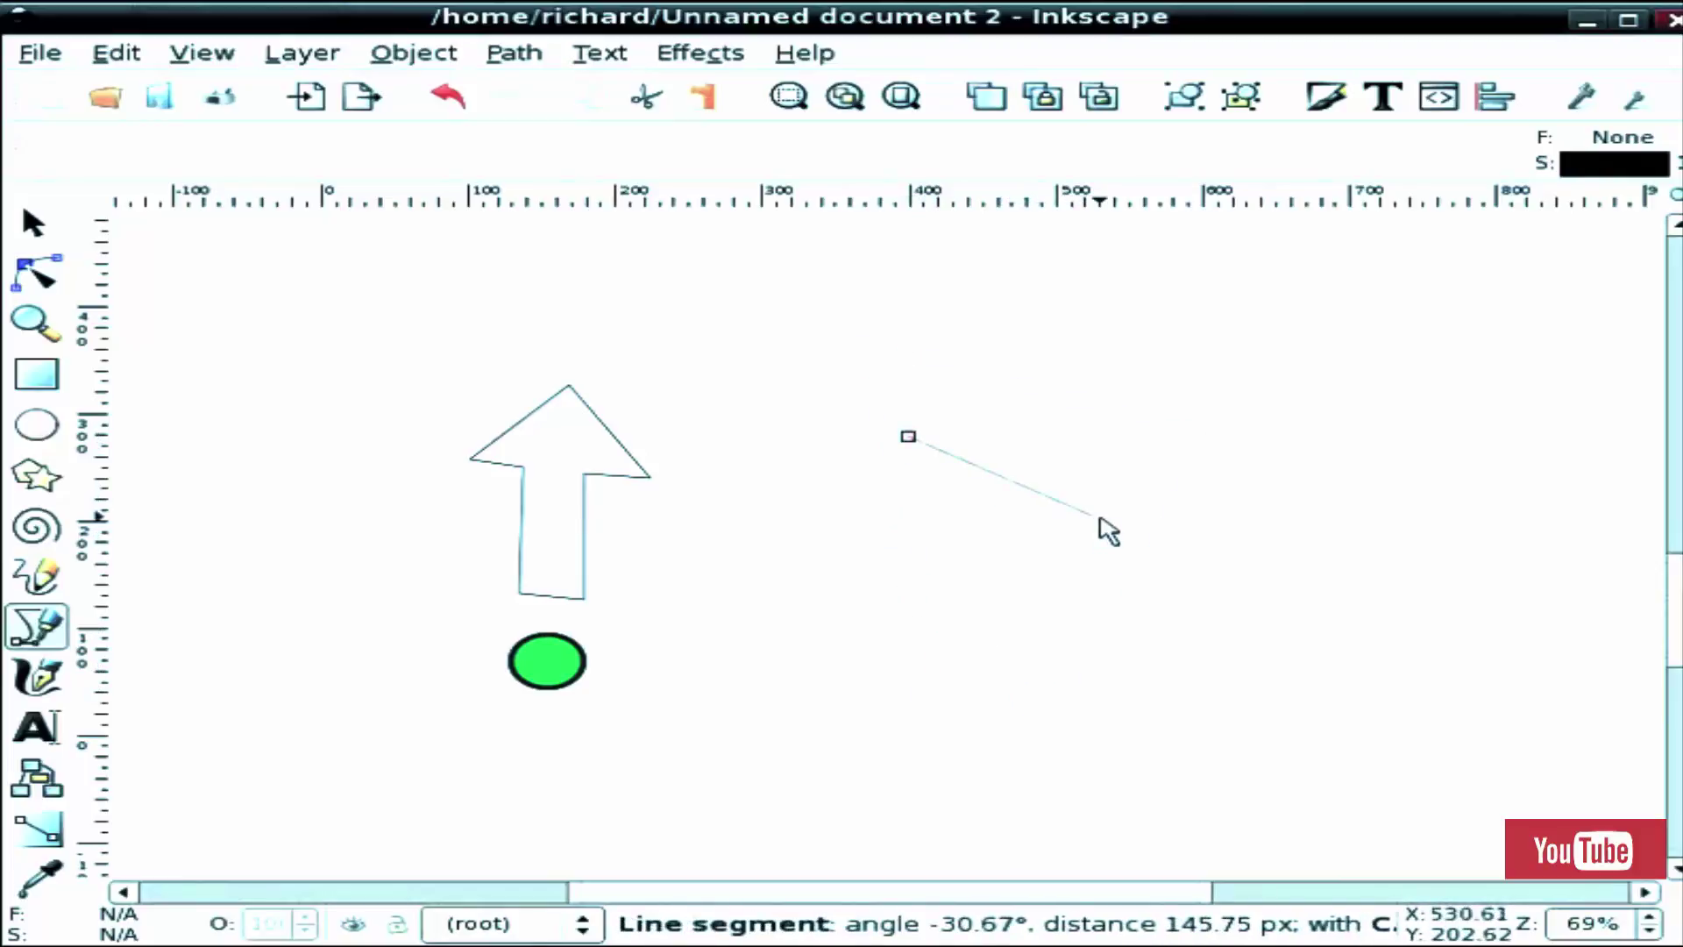
{"action": "left_click", "coordinate": [1091, 511]}
{"action": "left_click", "coordinate": [980, 752]}
{"action": "left_click", "coordinate": [882, 717]}
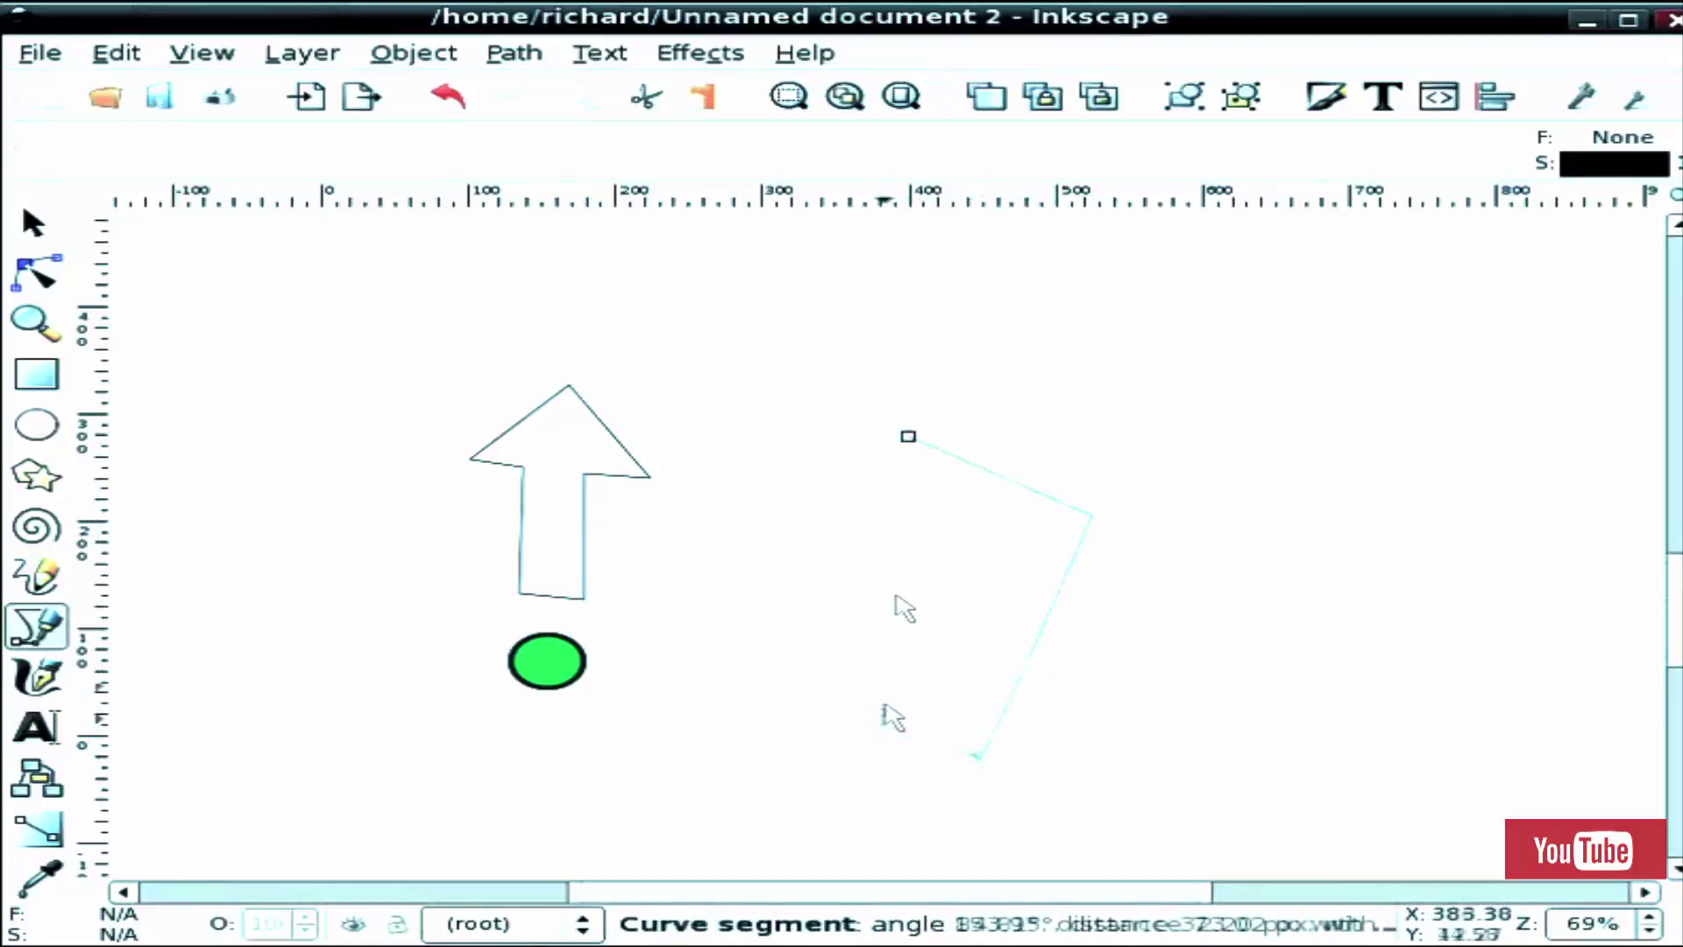
{"action": "left_click", "coordinate": [908, 441]}
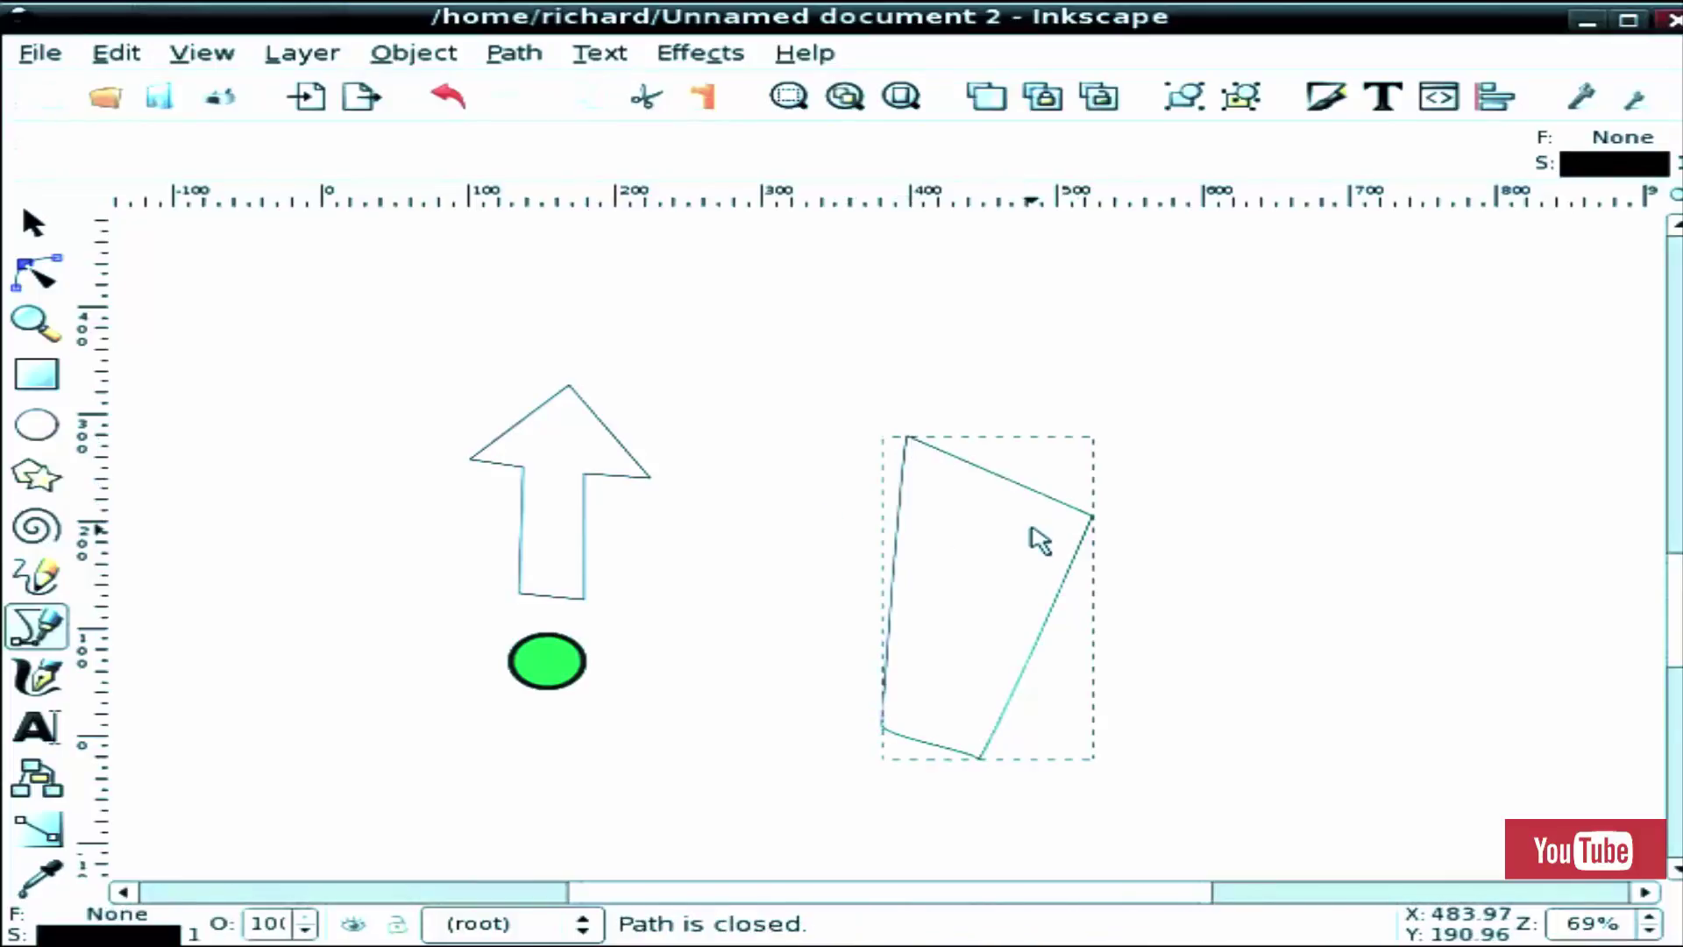
{"action": "key", "text": "Escape"}
{"action": "key", "text": "s"}
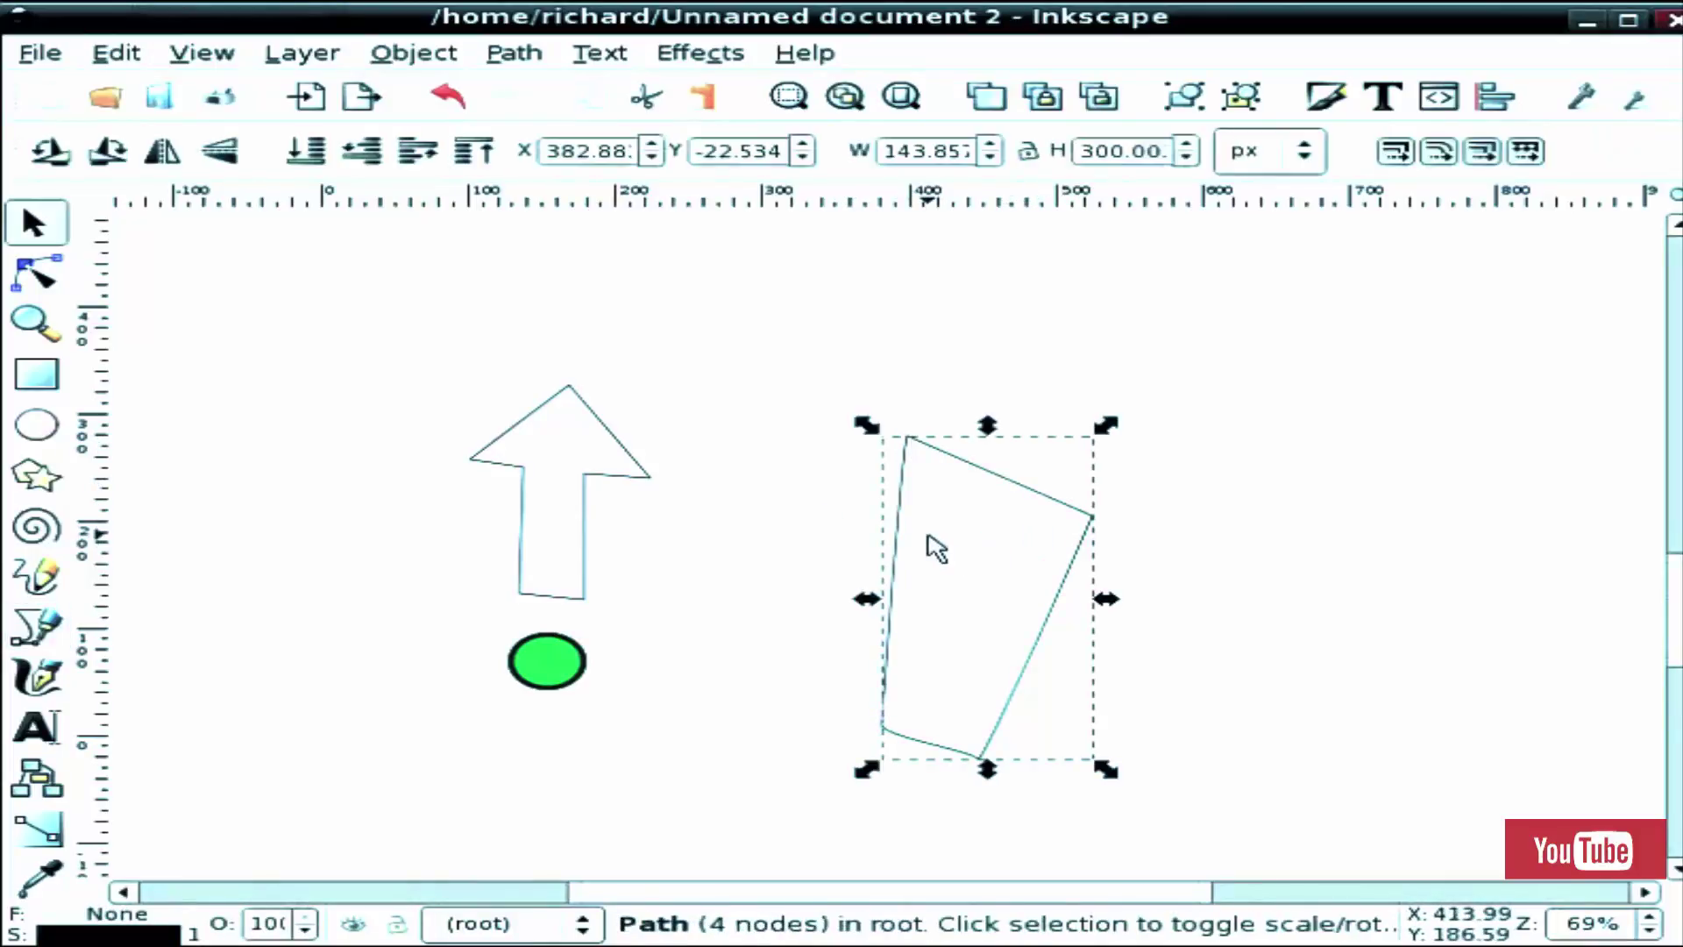
{"action": "key", "text": "Delete"}
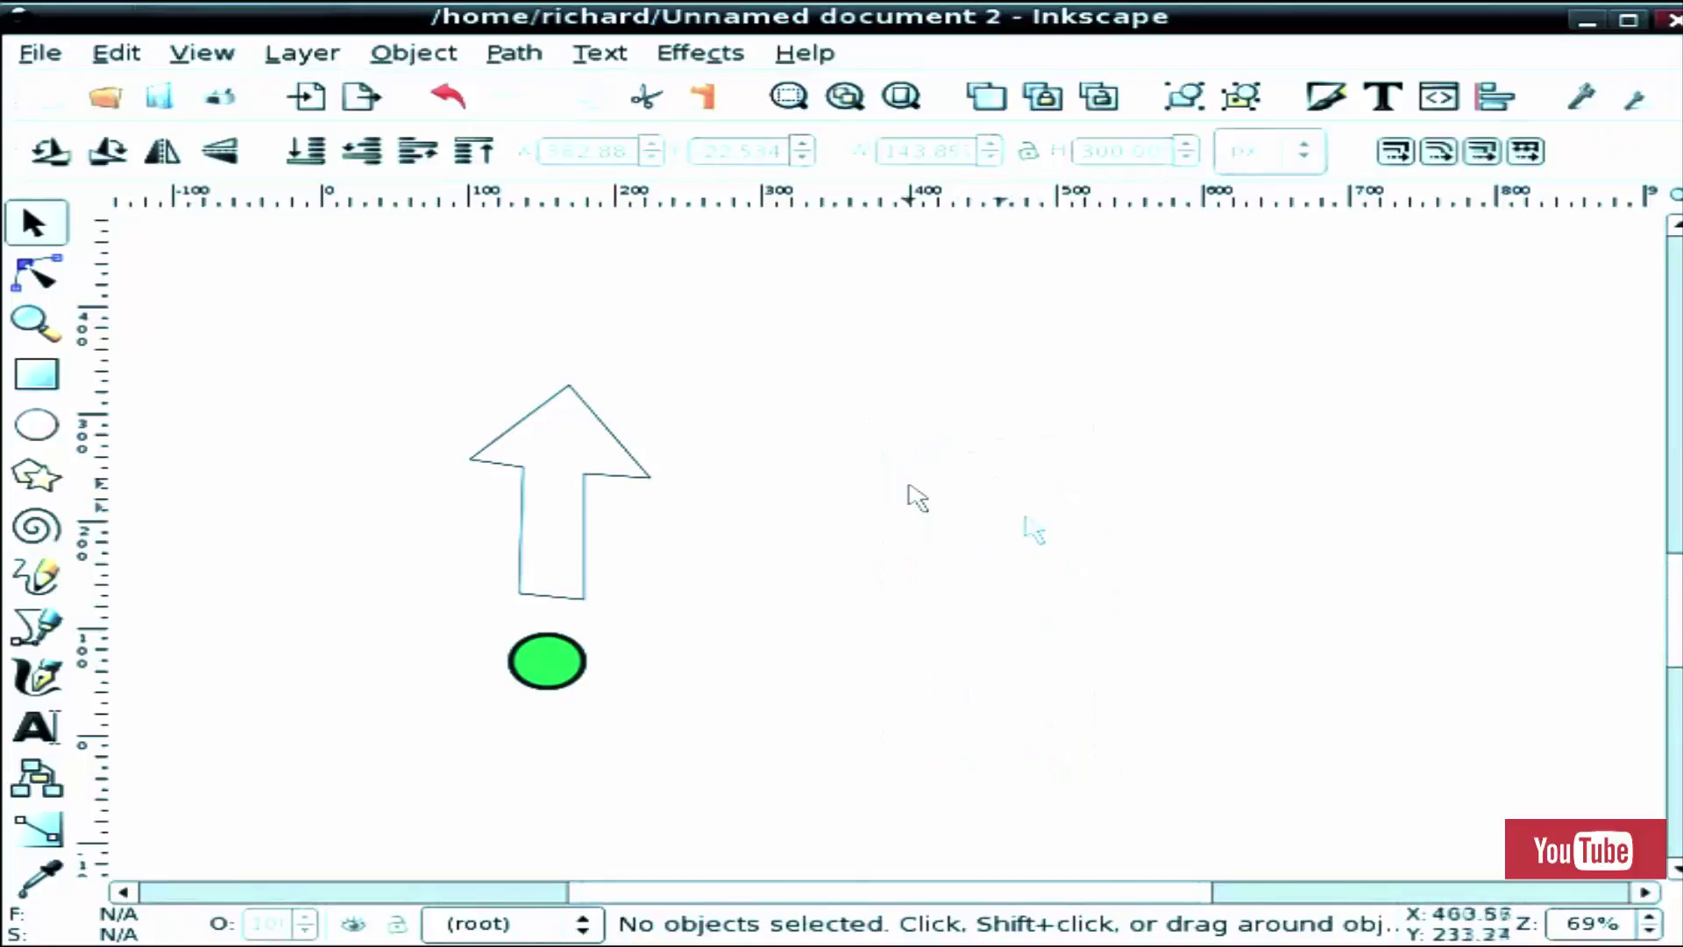
Step: Redraw the tapered four-sided outline right of the arrow and finish it
{"action": "left_click", "coordinate": [37, 626]}
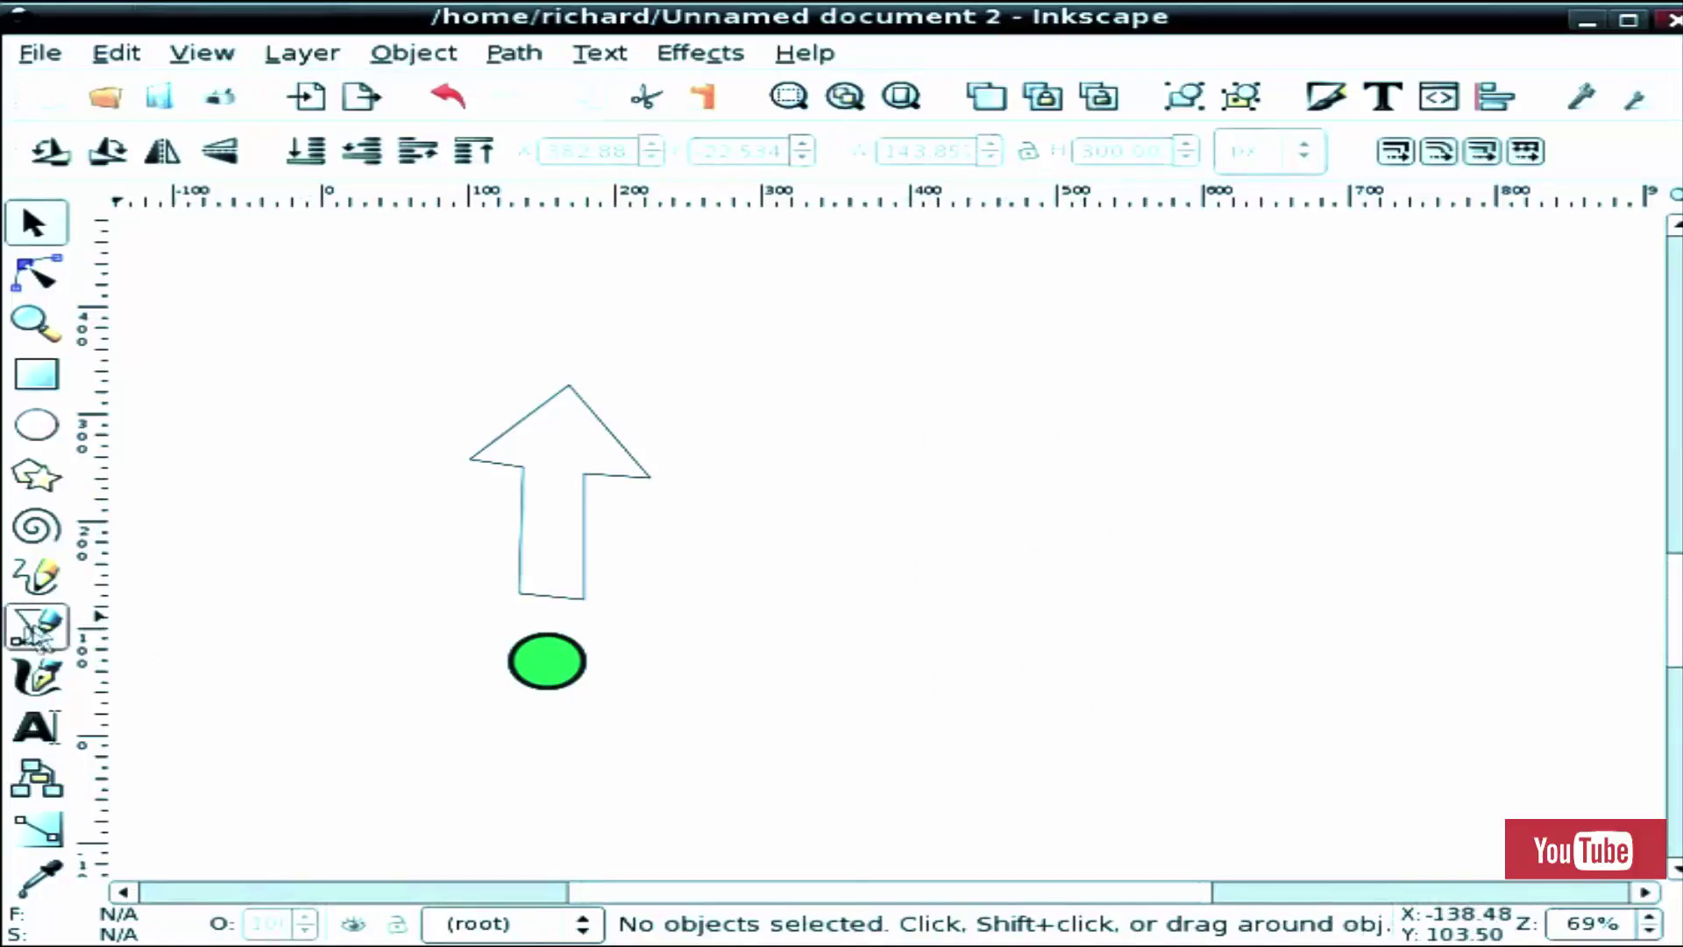
{"action": "left_click", "coordinate": [857, 374]}
{"action": "left_click", "coordinate": [1075, 455]}
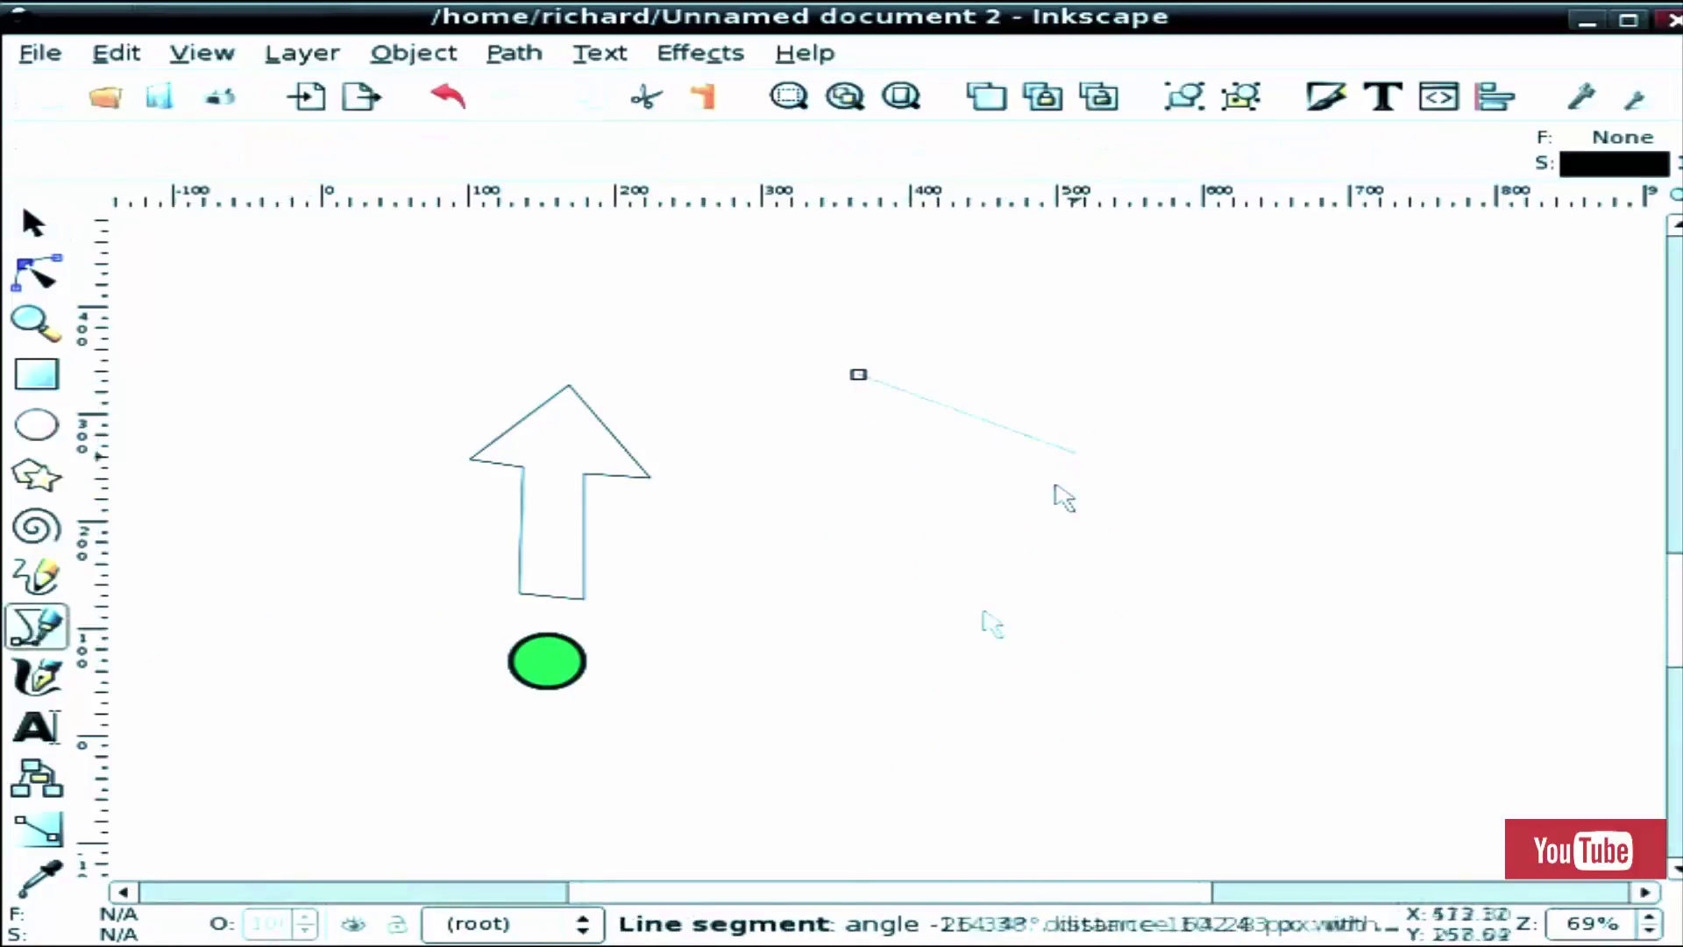
{"action": "left_click", "coordinate": [928, 682]}
{"action": "left_click", "coordinate": [834, 662]}
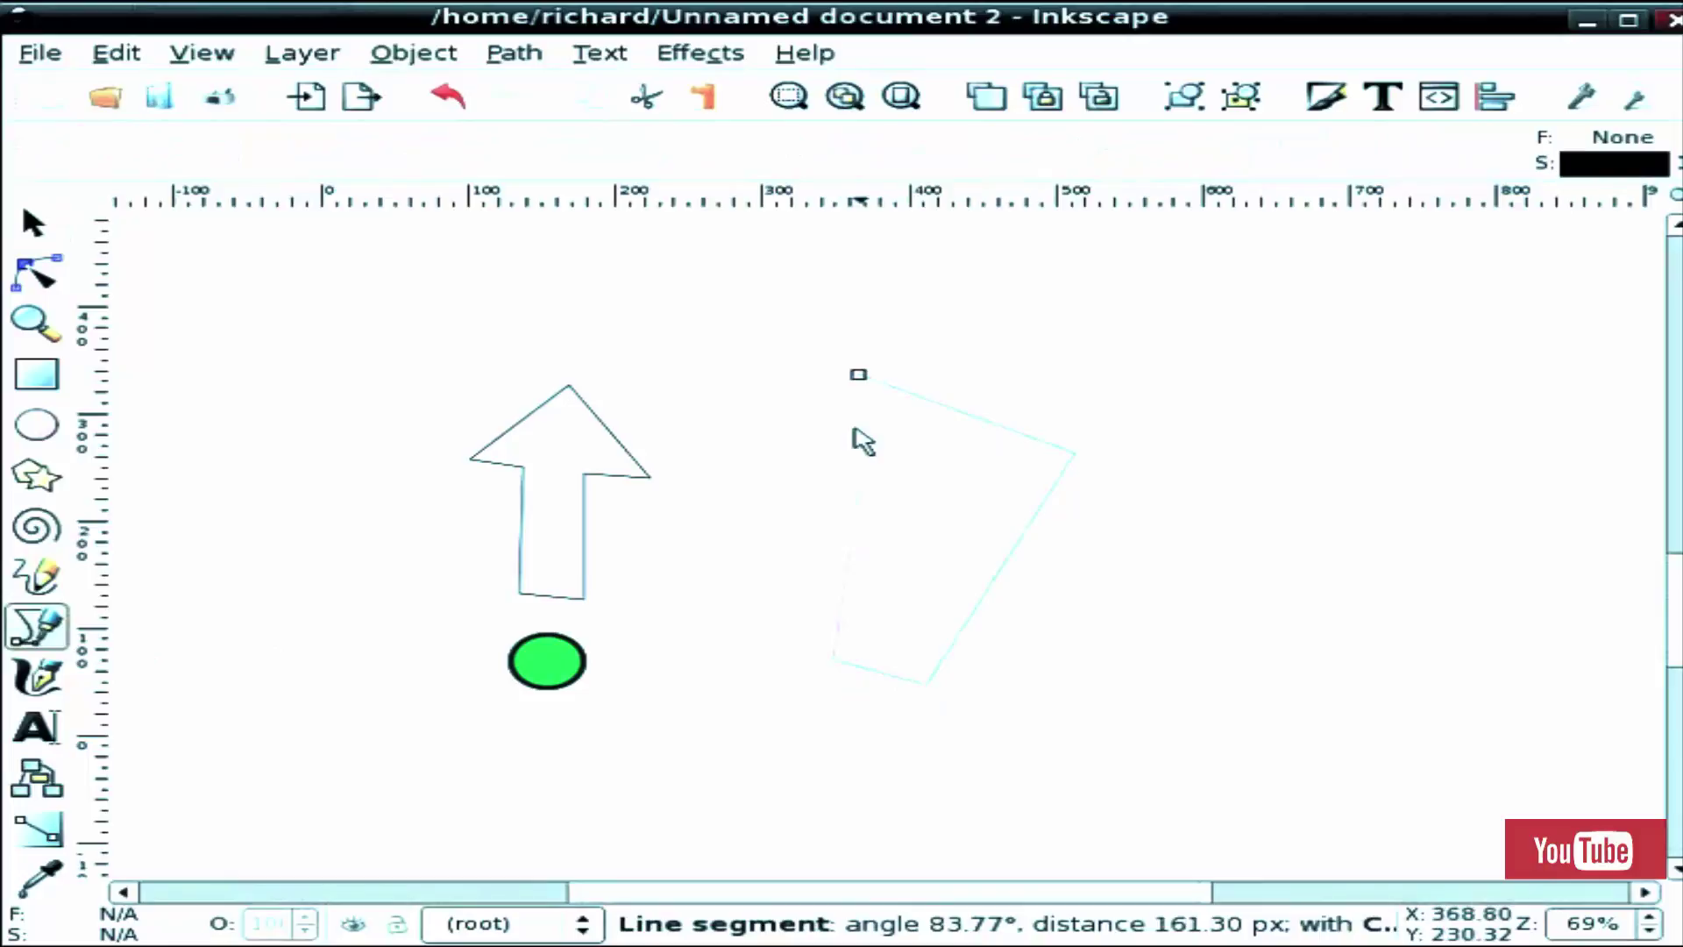
{"action": "left_click", "coordinate": [858, 376]}
{"action": "key", "text": "s"}
{"action": "key", "text": "Escape"}
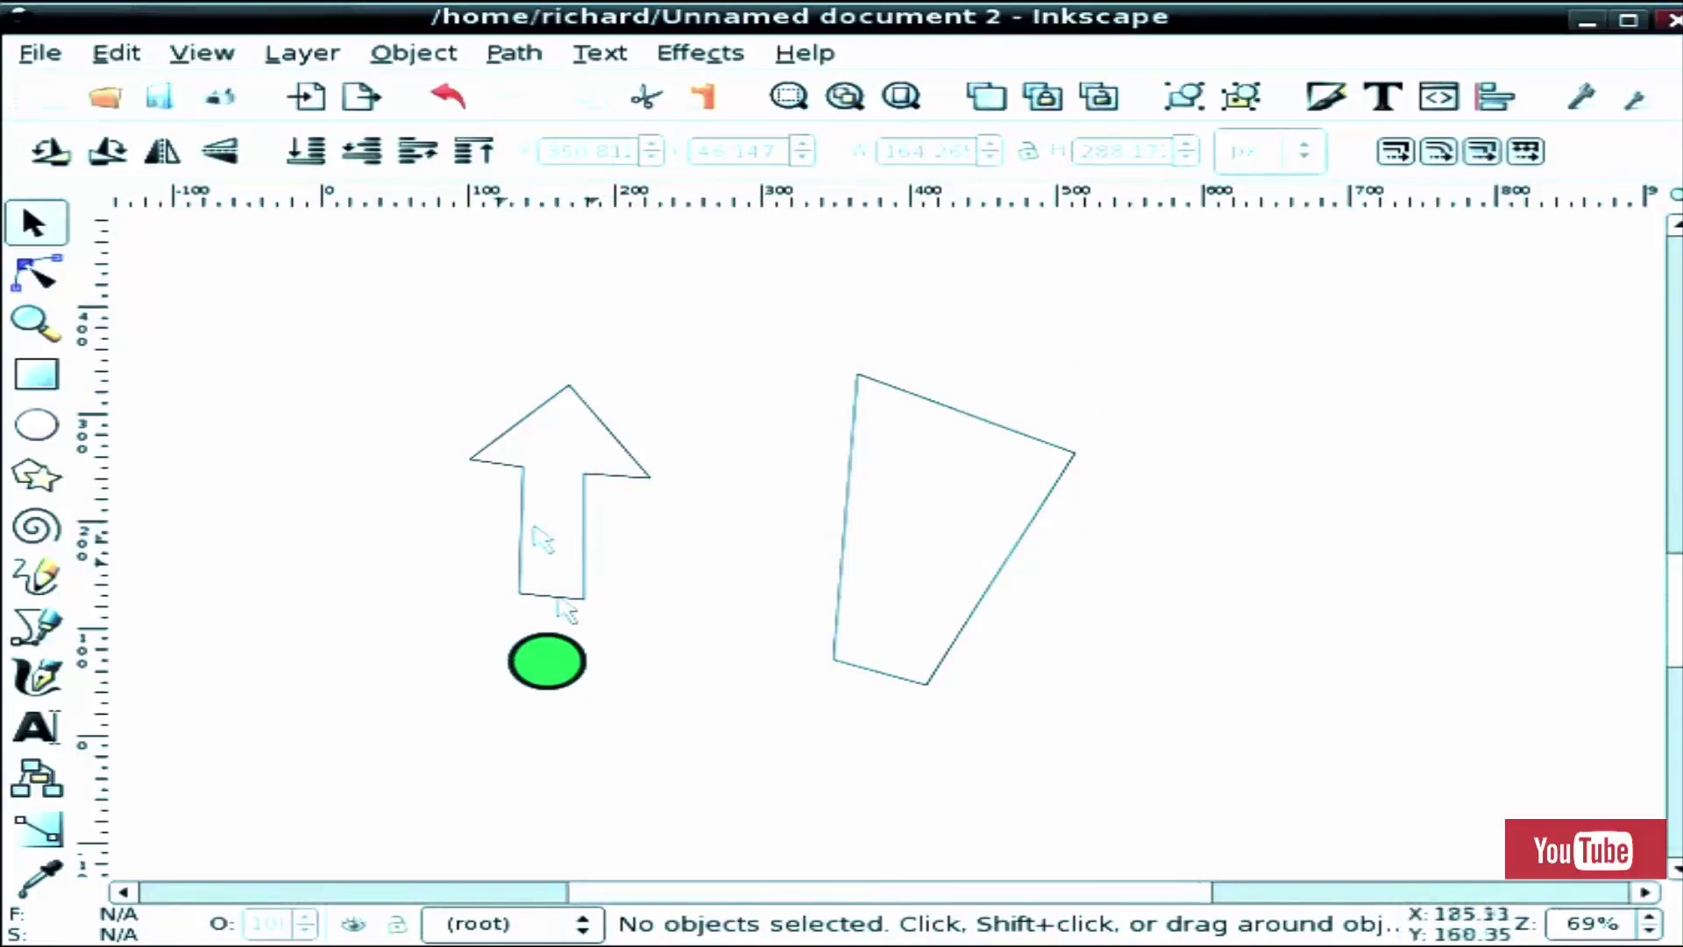
Step: Select the arrow and green circle together and combine them with Path > Combine
{"action": "left_click", "coordinate": [585, 602]}
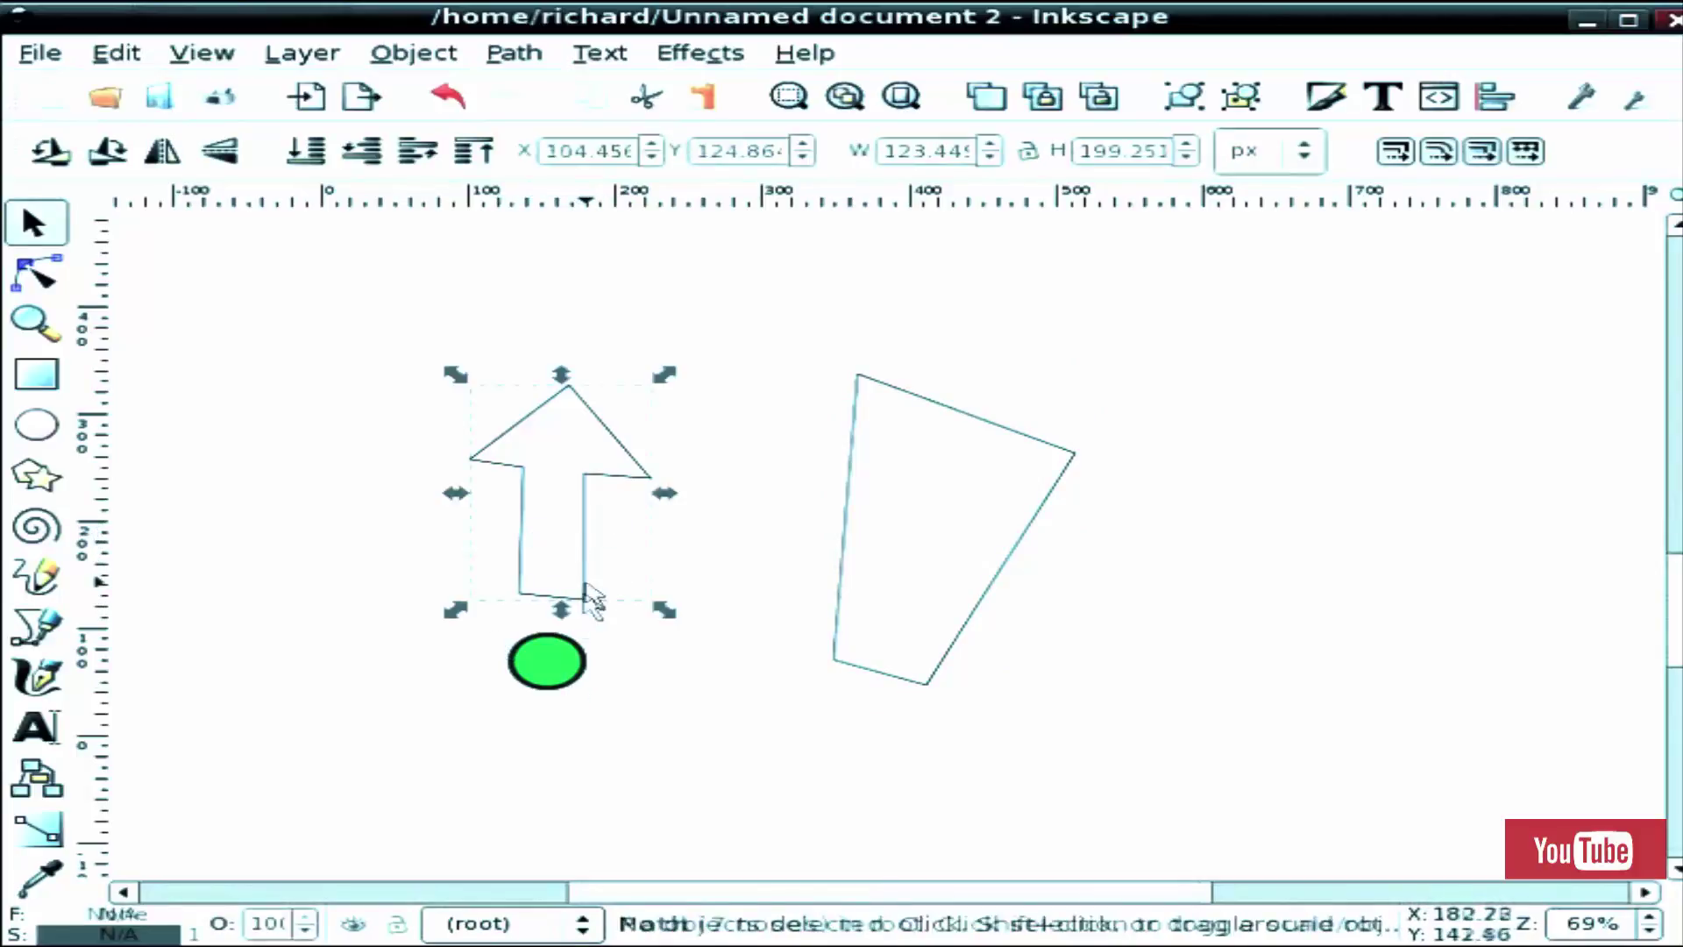
{"action": "left_click", "coordinate": [583, 664], "text": "shift"}
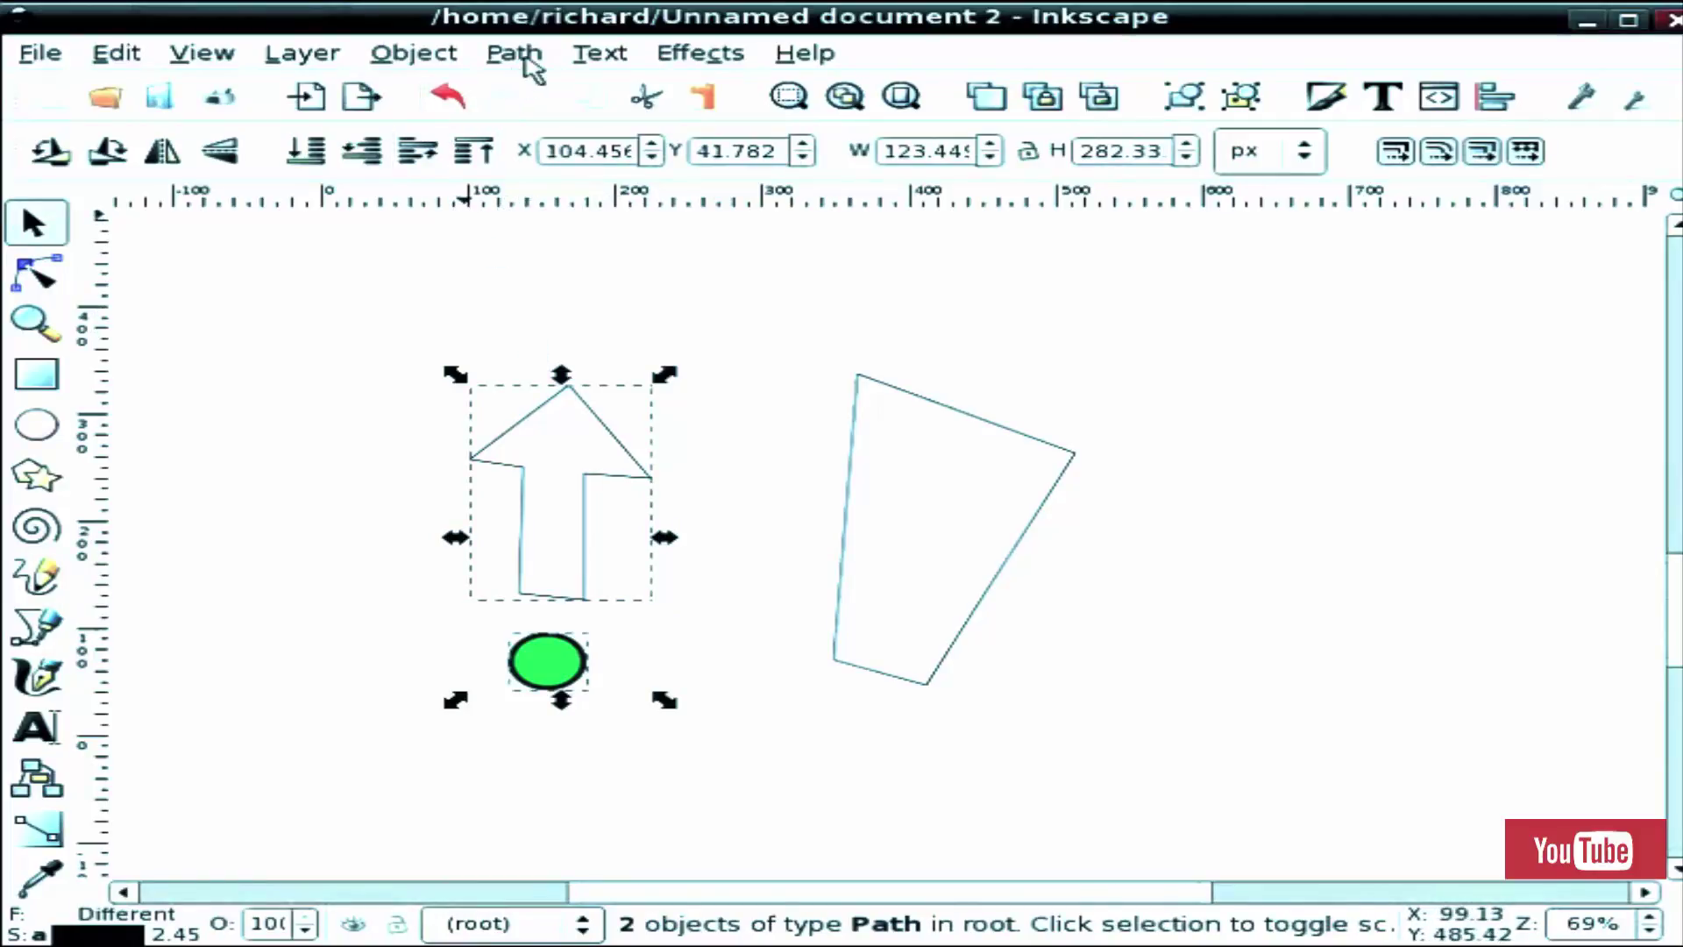
{"action": "left_click", "coordinate": [515, 53]}
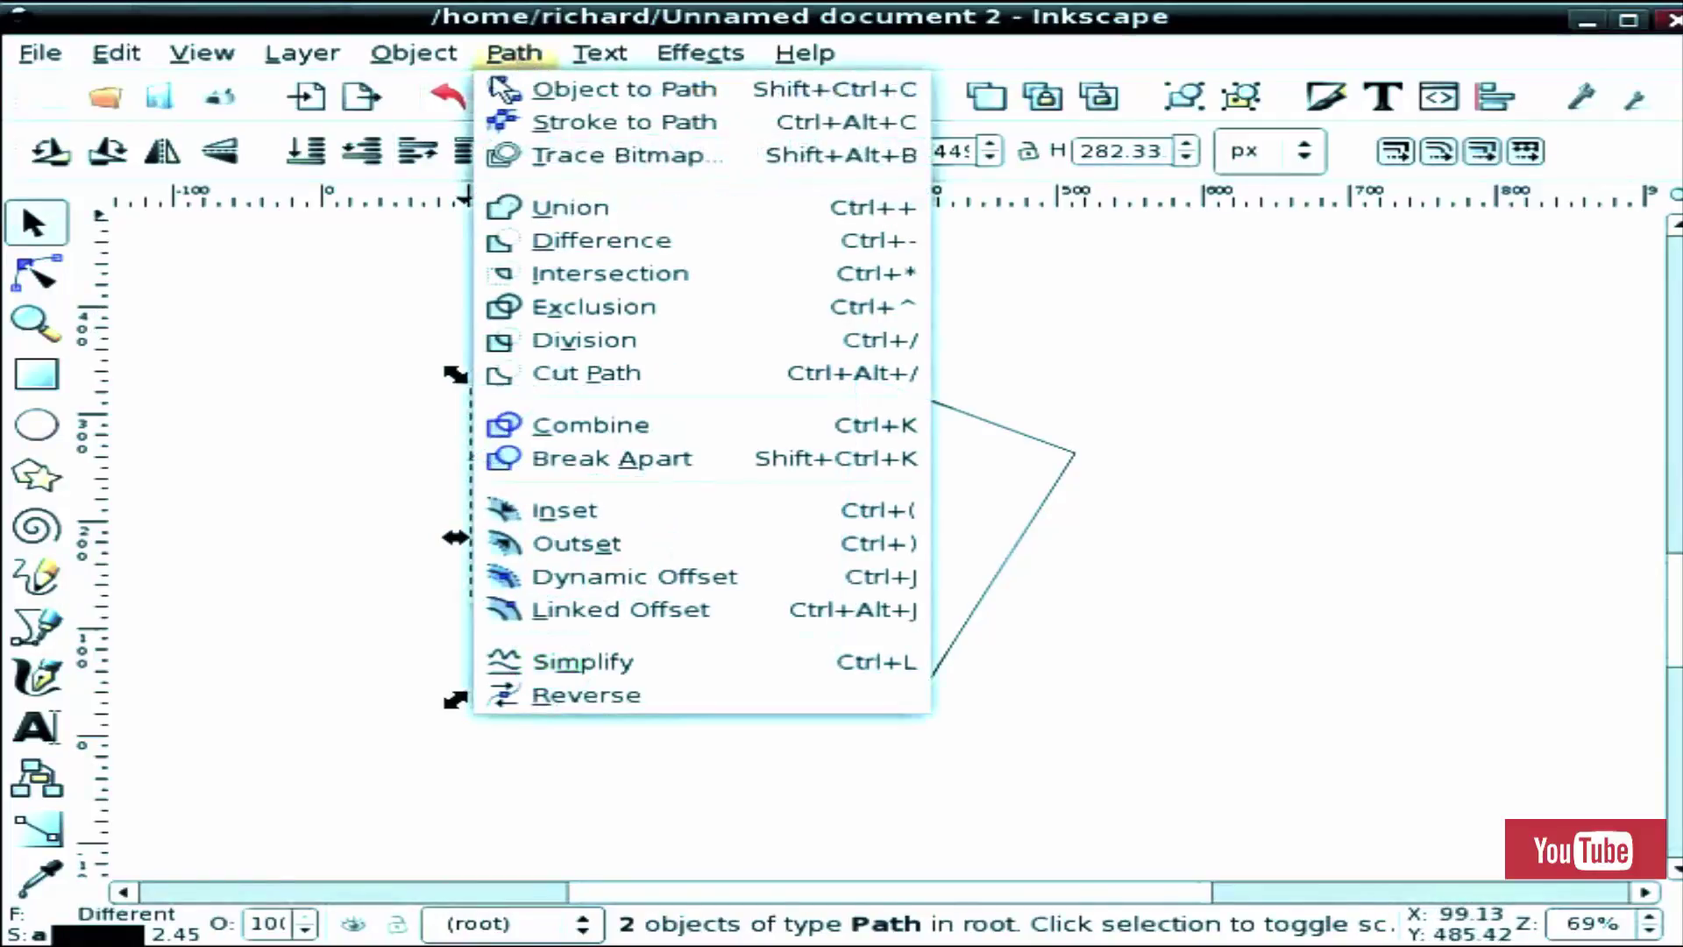
{"action": "left_click", "coordinate": [580, 425]}
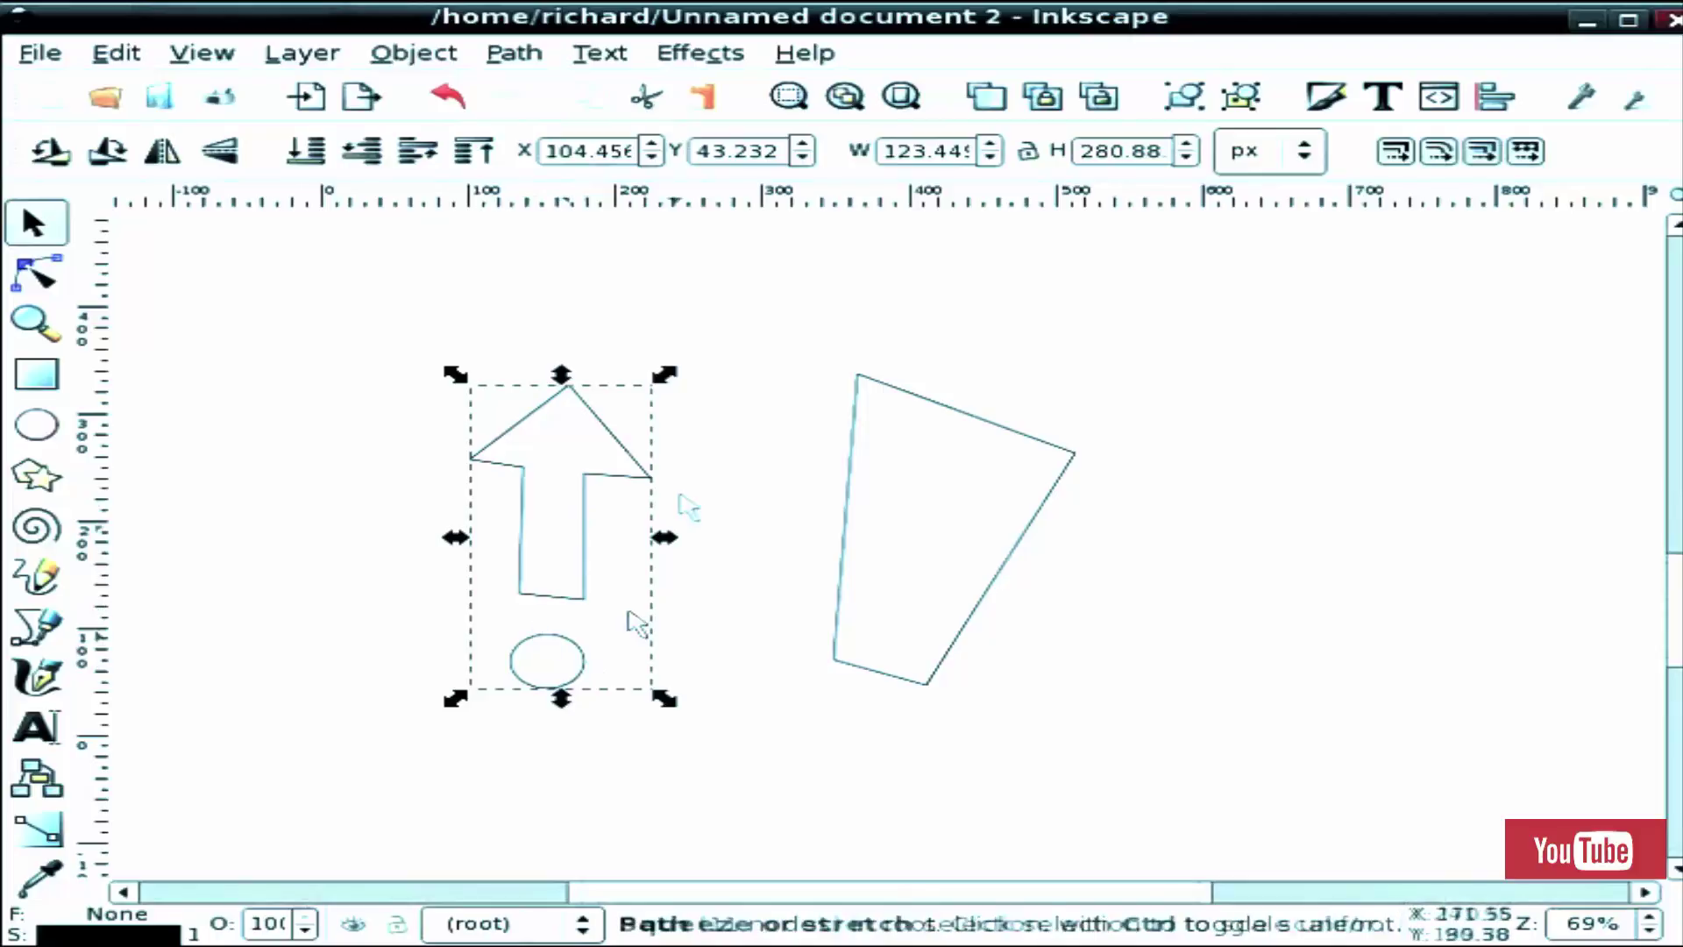
{"action": "left_click", "coordinate": [736, 434]}
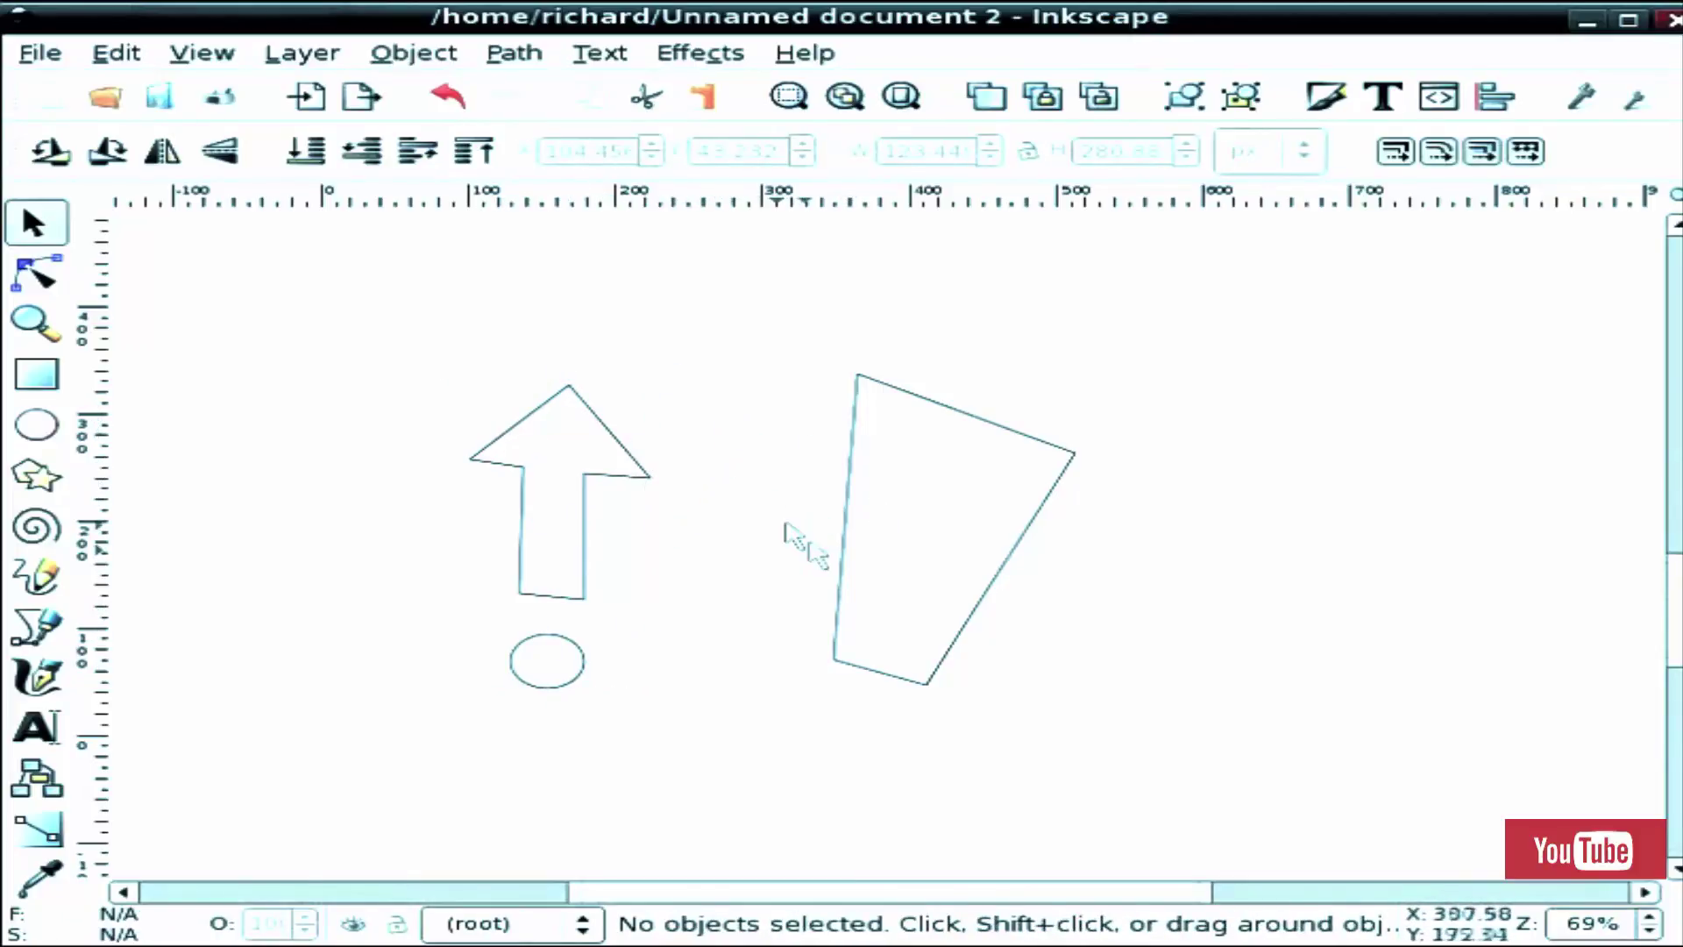
{"action": "left_click", "coordinate": [842, 511]}
{"action": "key", "text": "shift"}
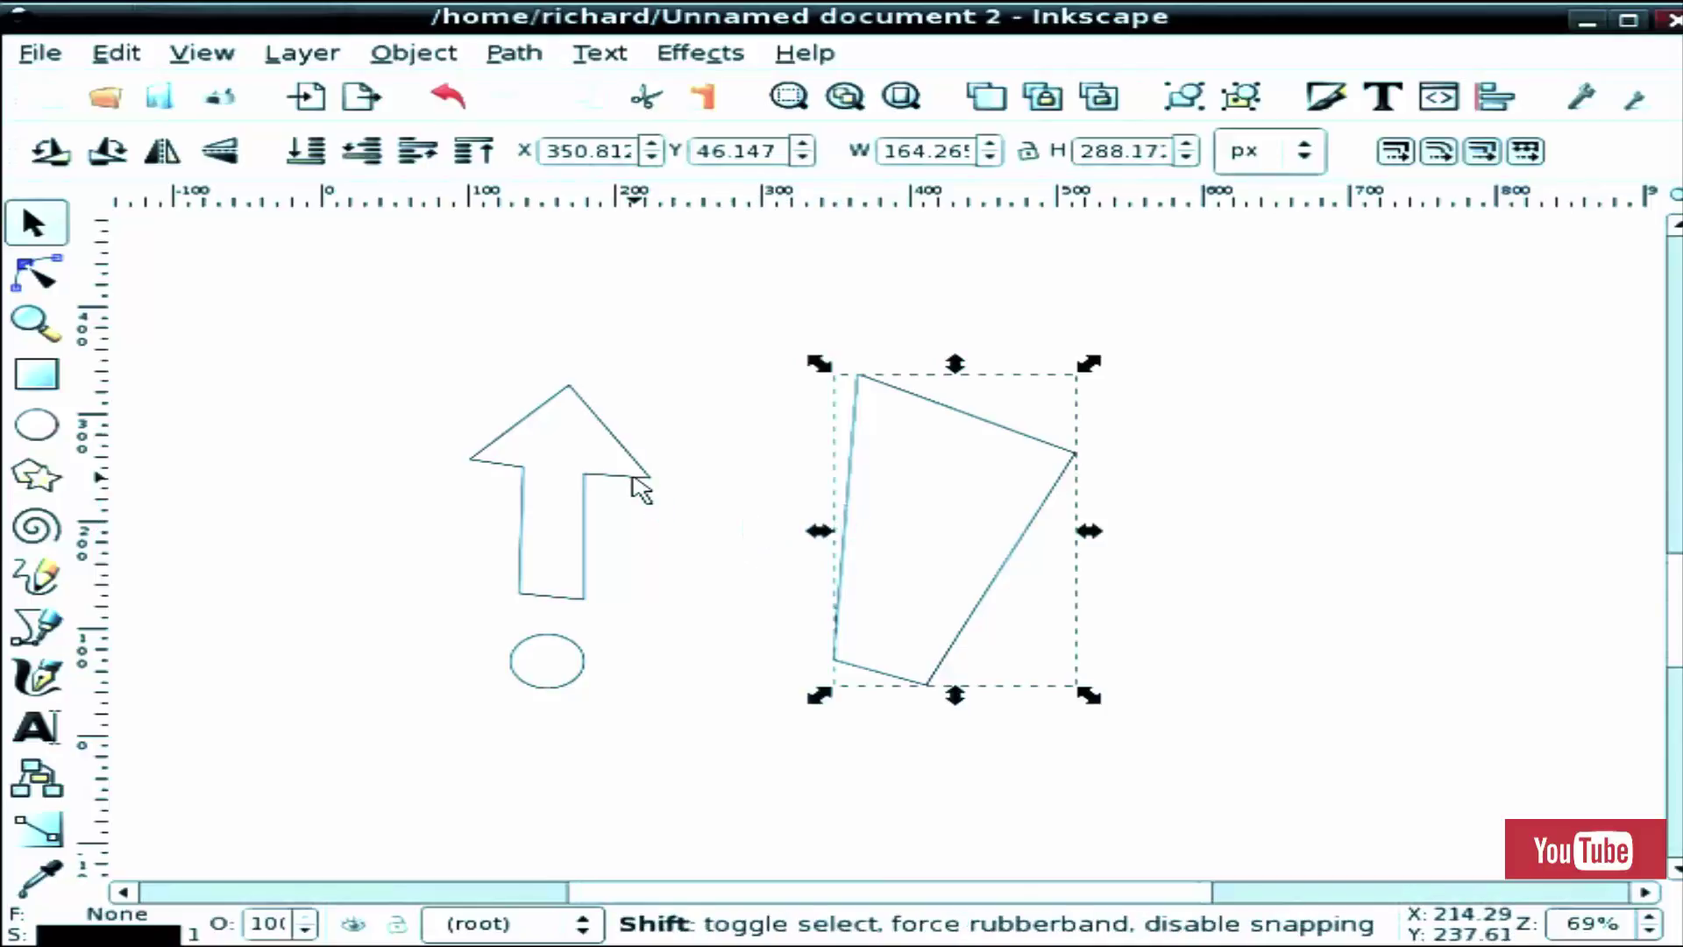
{"action": "left_click", "coordinate": [640, 490], "text": "shift"}
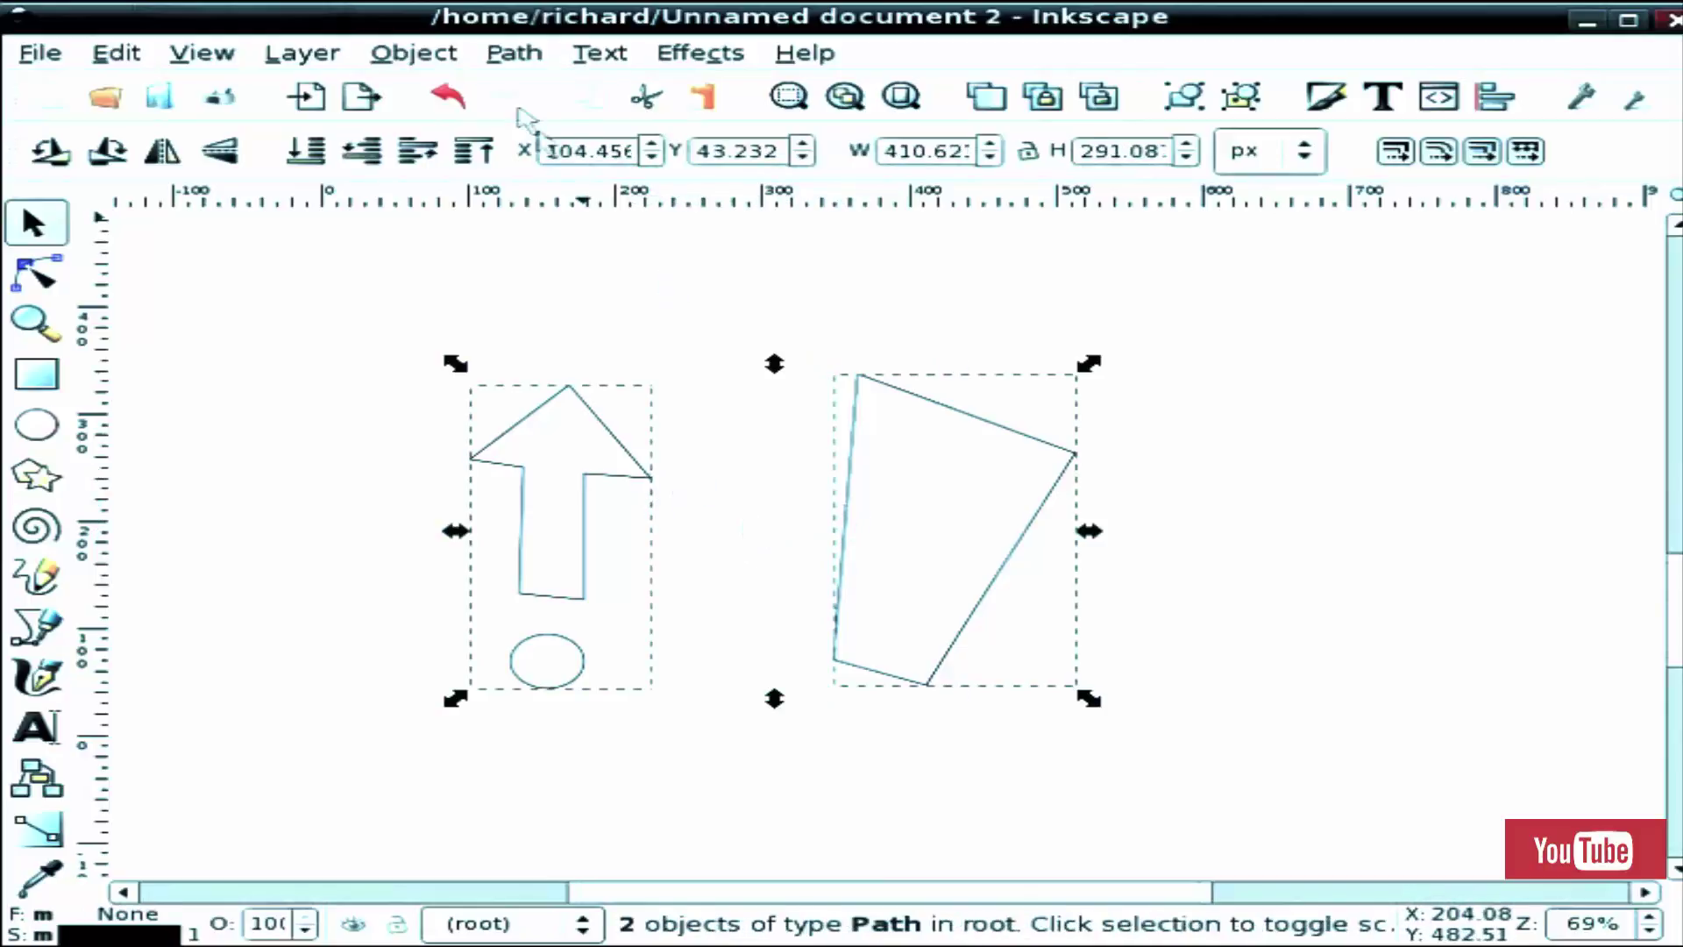
{"action": "left_click", "coordinate": [514, 52]}
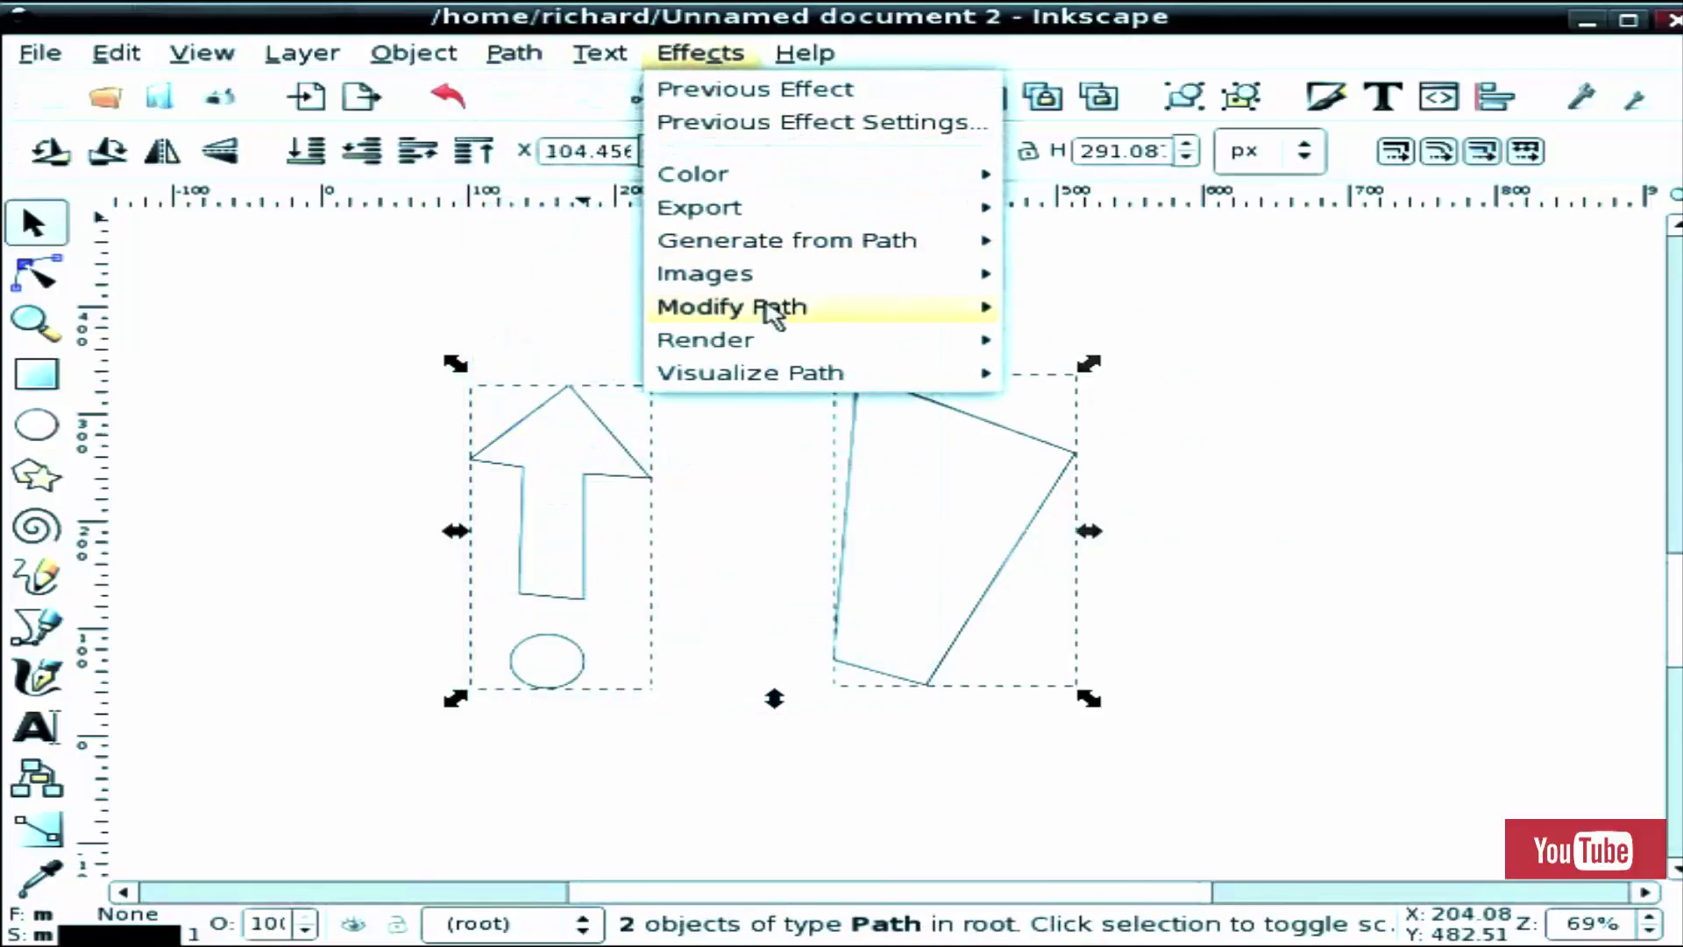
{"action": "mouse_move", "coordinate": [731, 307]}
{"action": "left_click", "coordinate": [1091, 506]}
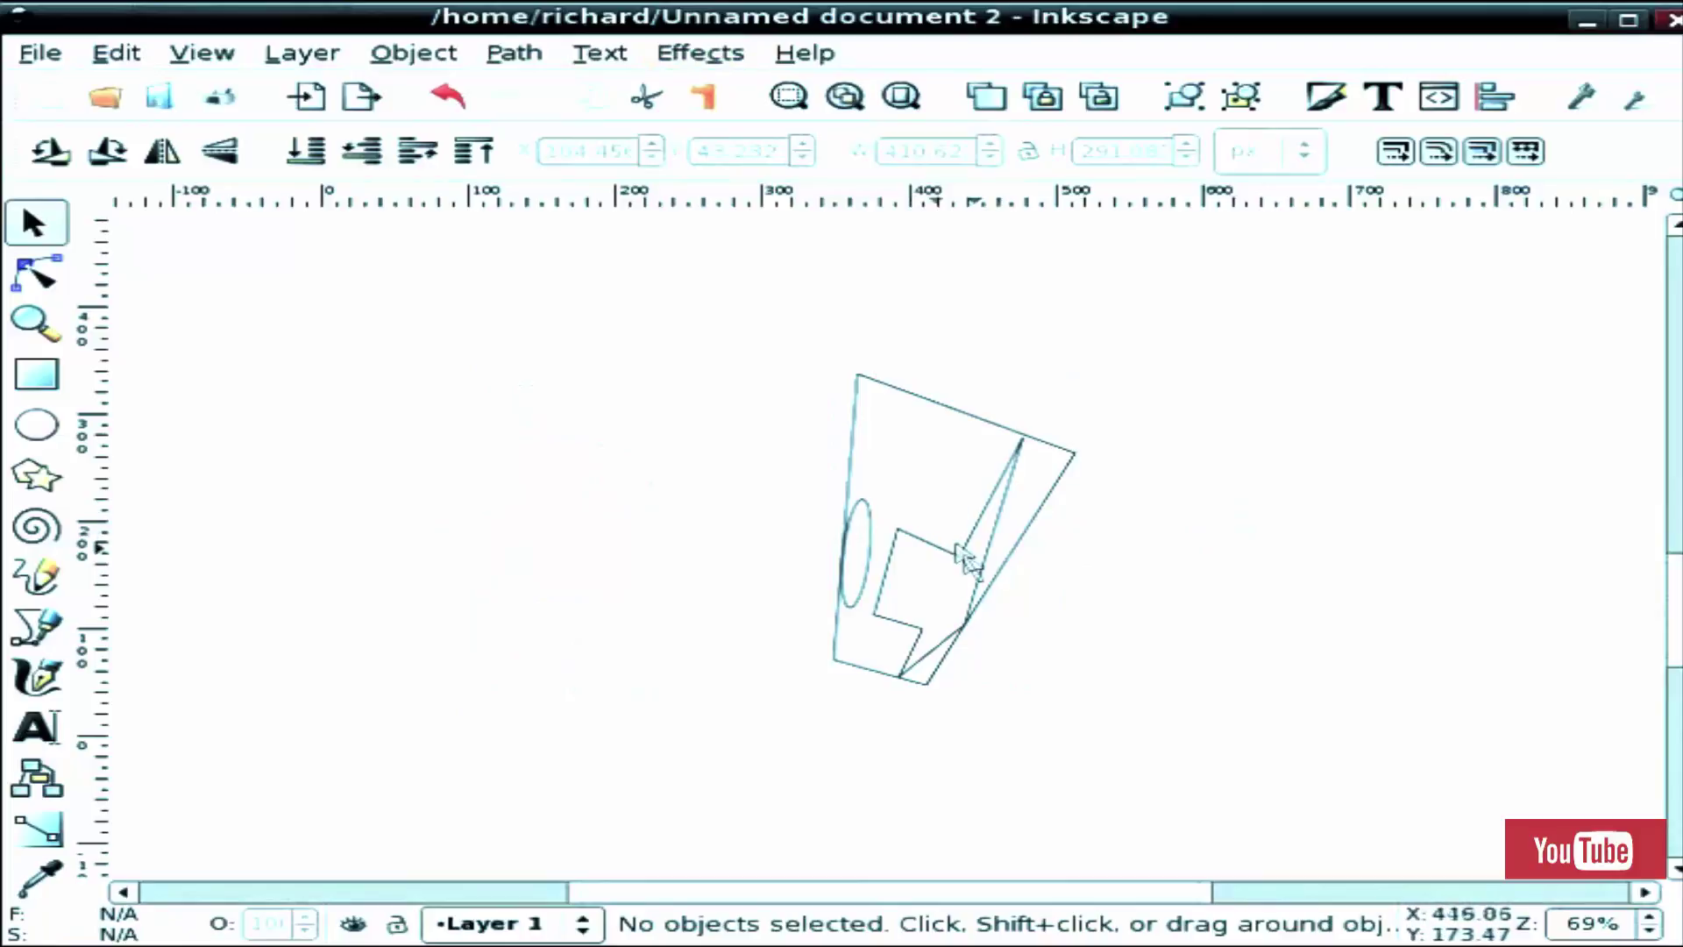
{"action": "key", "text": "ctrl"}
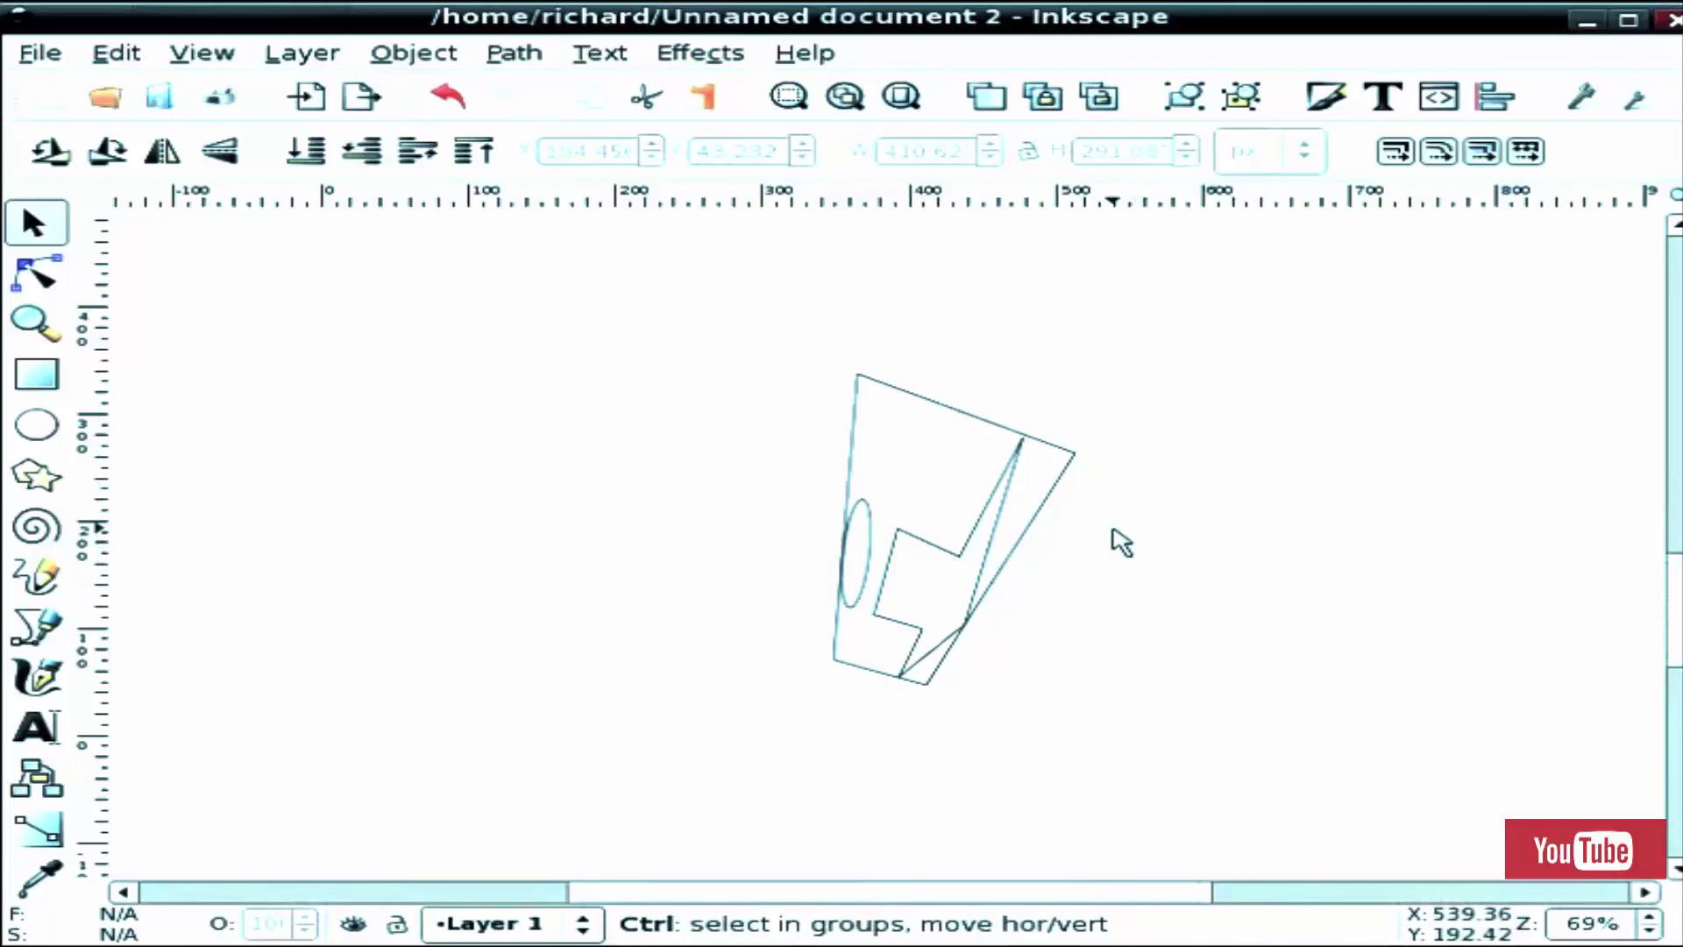
Step: Replace the old four-sided outline with a newly drawn closed one
{"action": "left_click", "coordinate": [993, 575]}
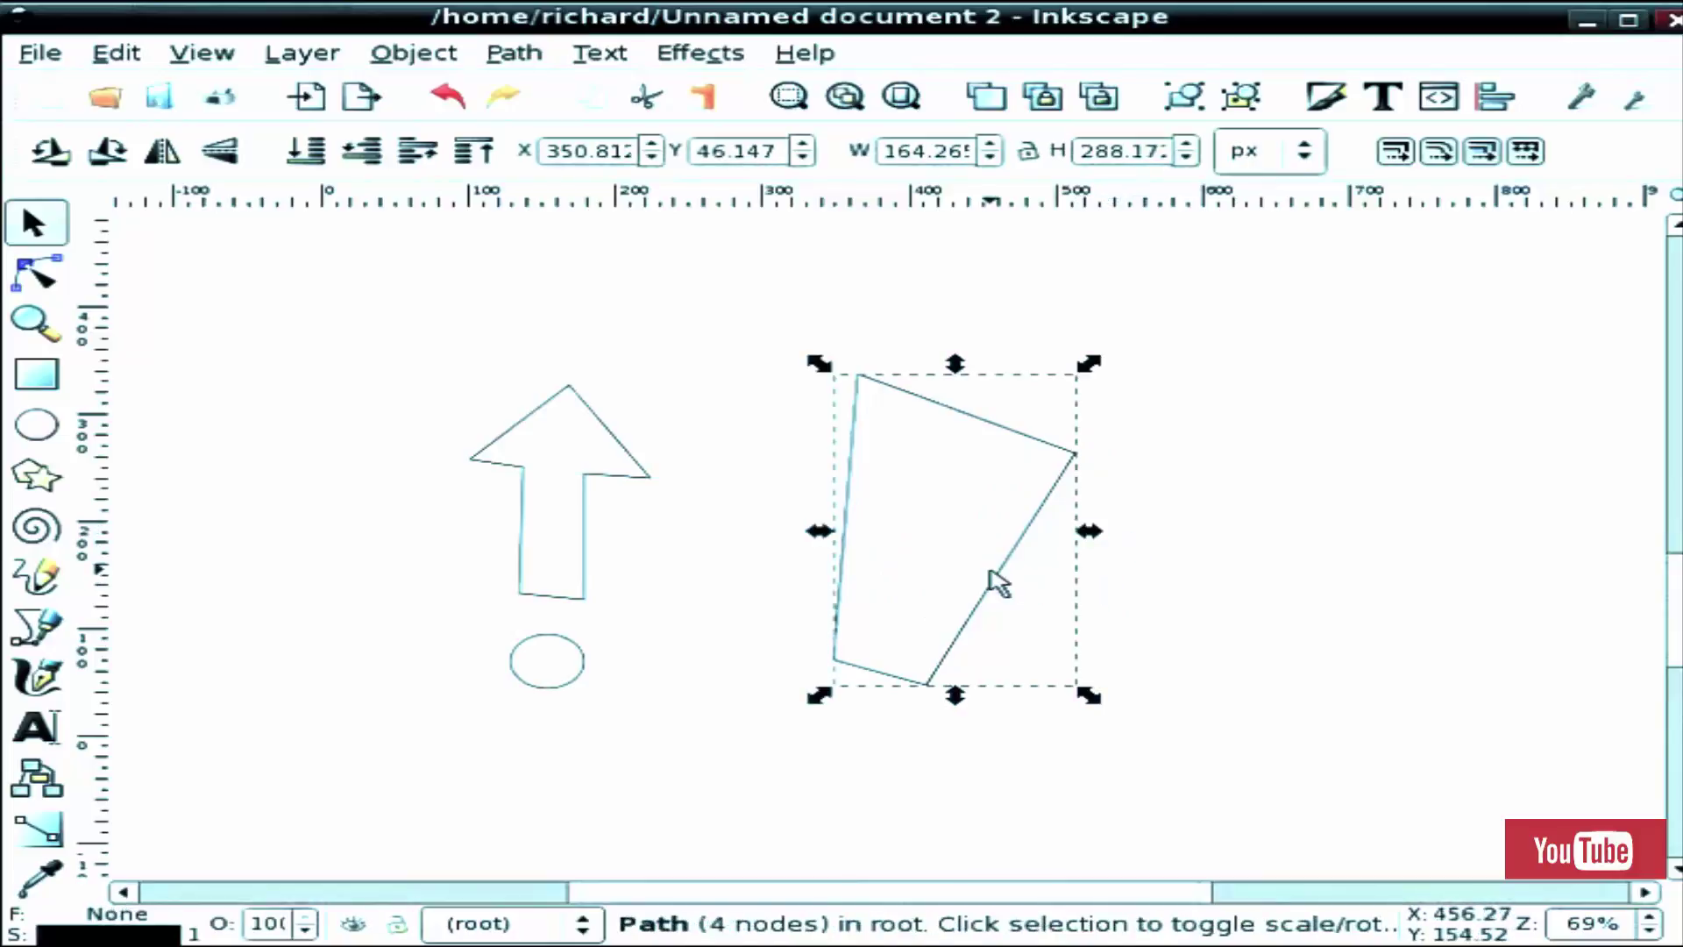
{"action": "key", "text": "Delete"}
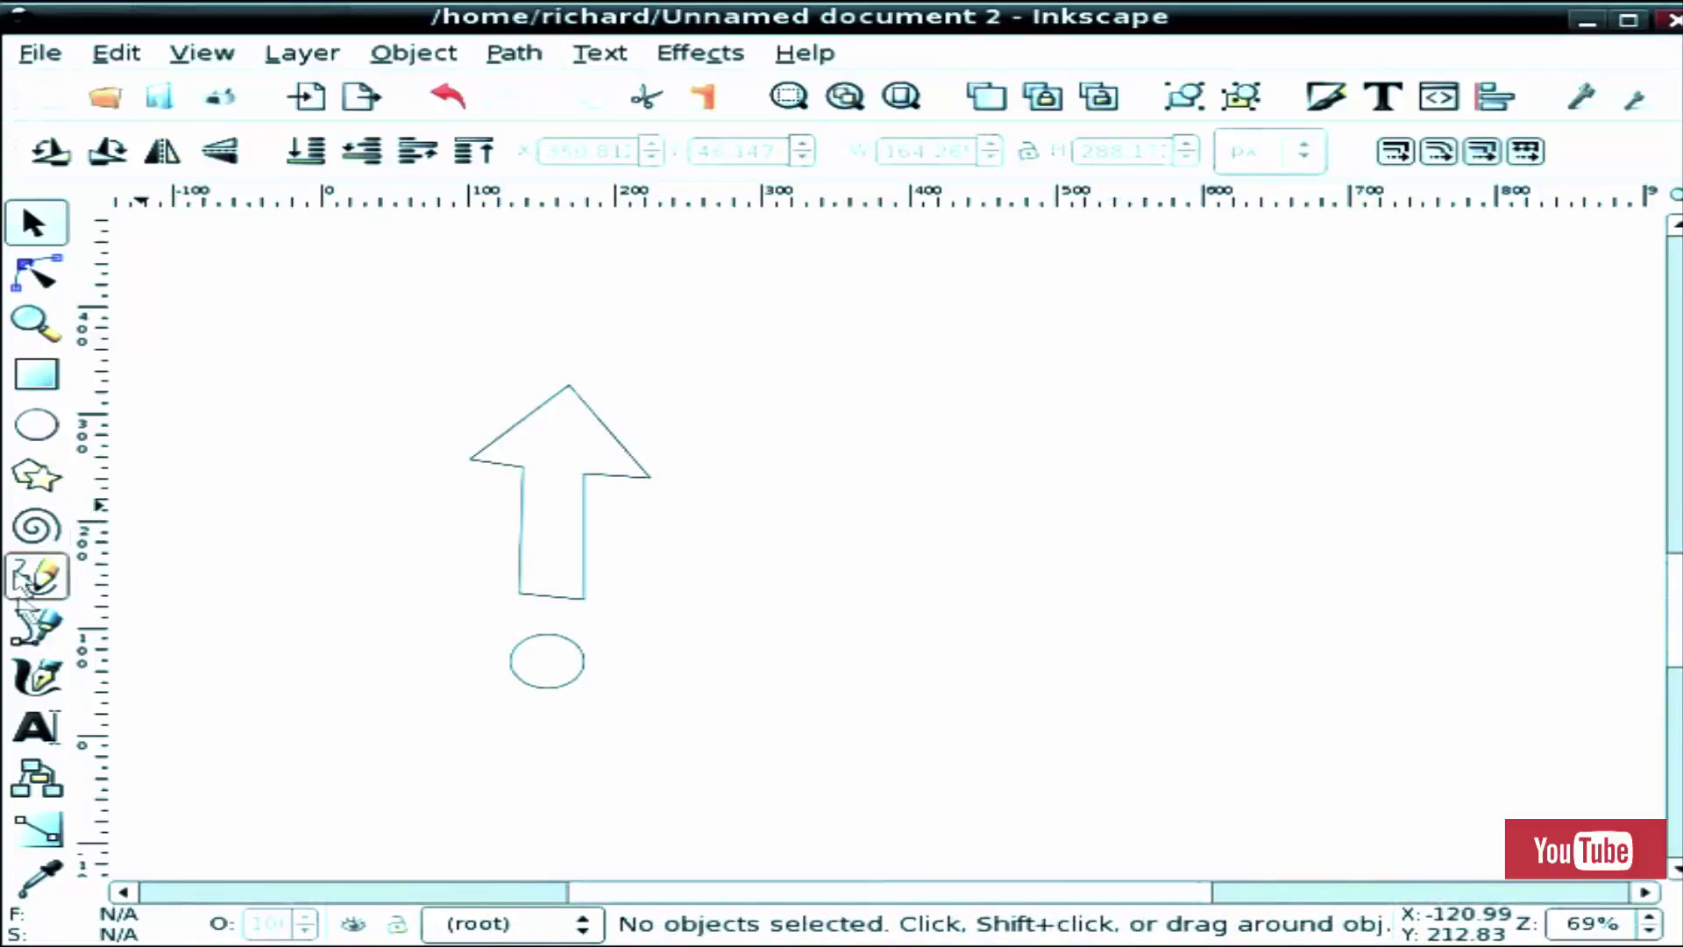
{"action": "left_click", "coordinate": [38, 629]}
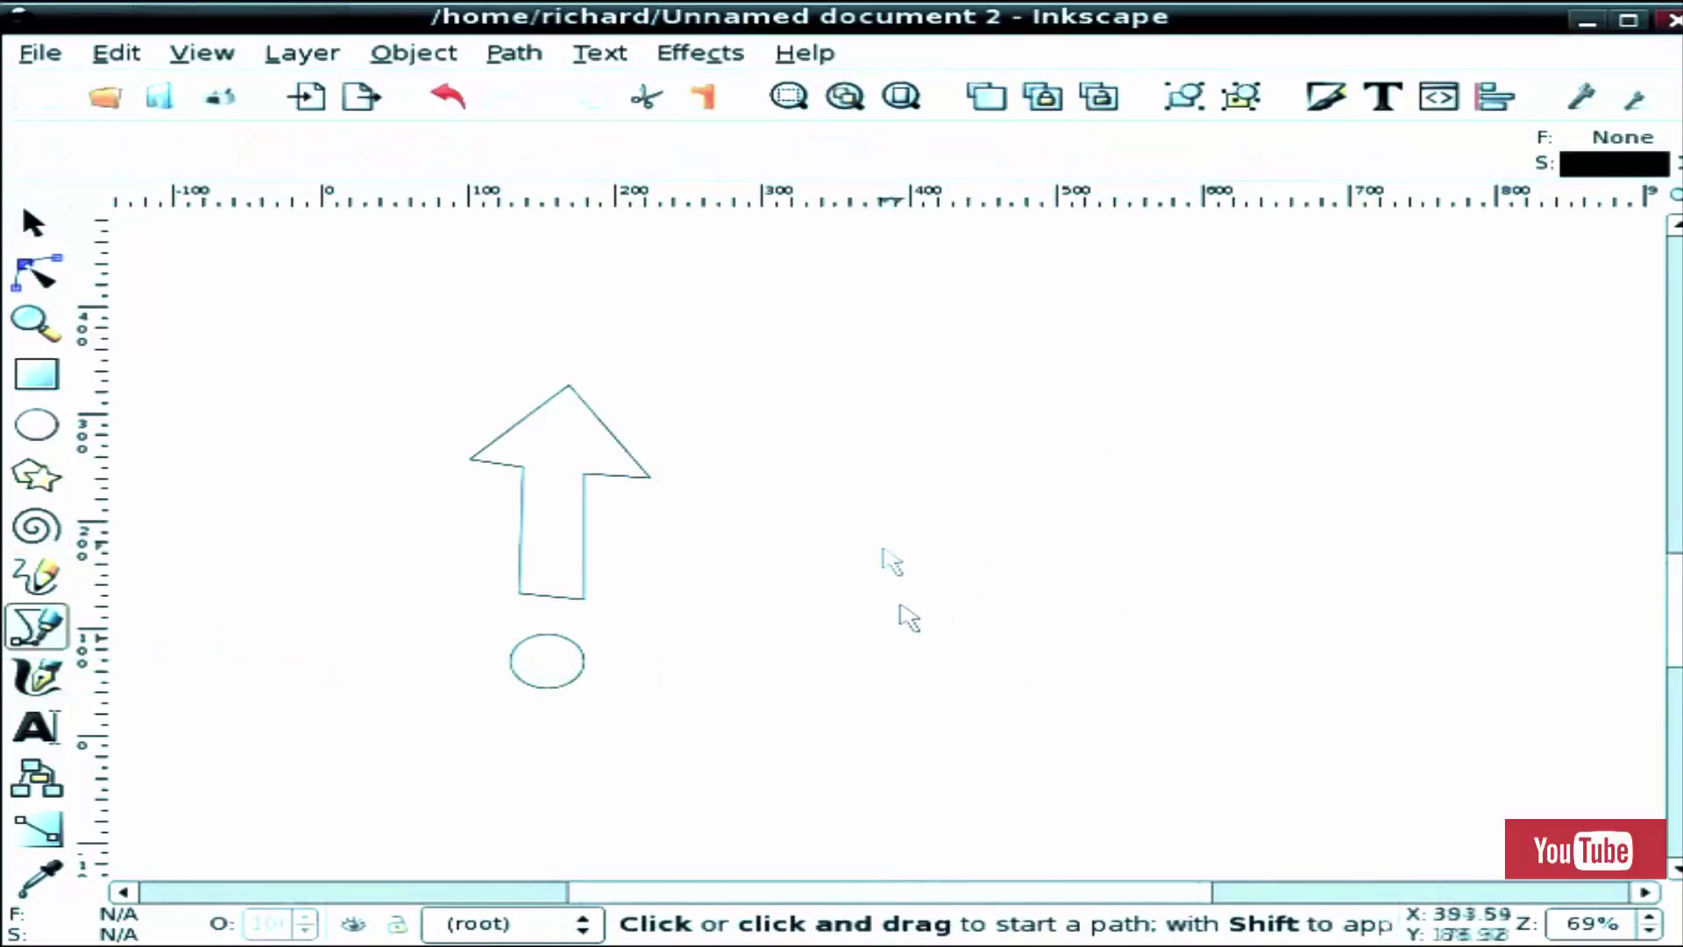
{"action": "left_click", "coordinate": [882, 664]}
{"action": "left_click", "coordinate": [848, 344]}
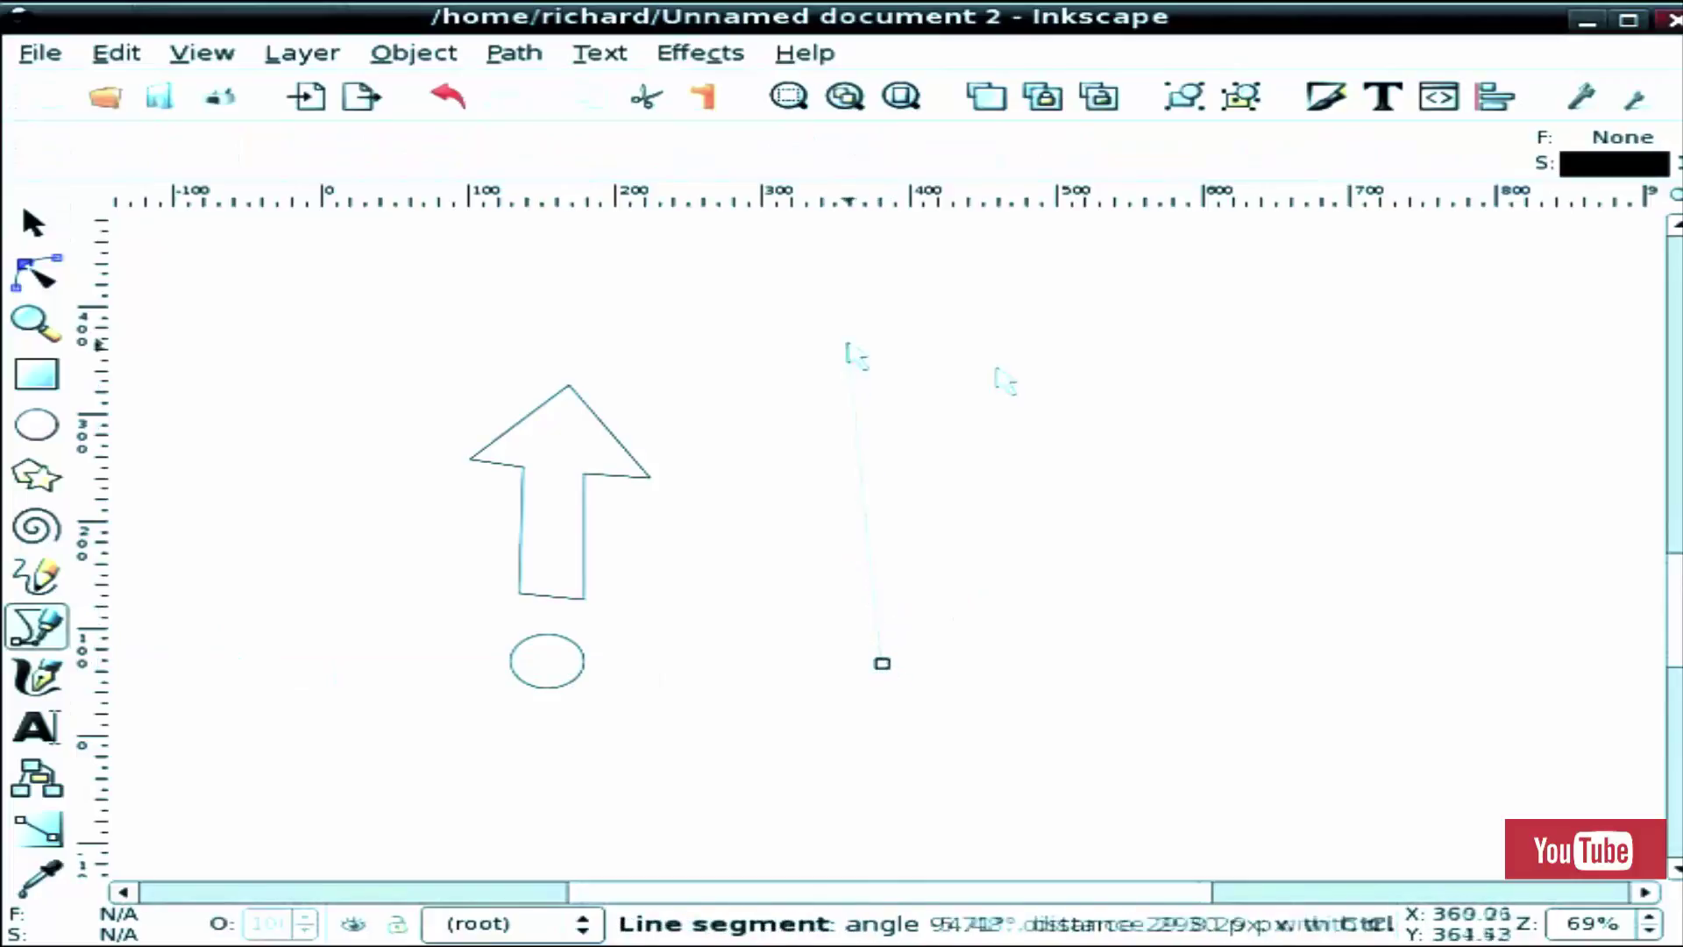
{"action": "left_click", "coordinate": [1252, 458]}
{"action": "left_click", "coordinate": [1043, 704]}
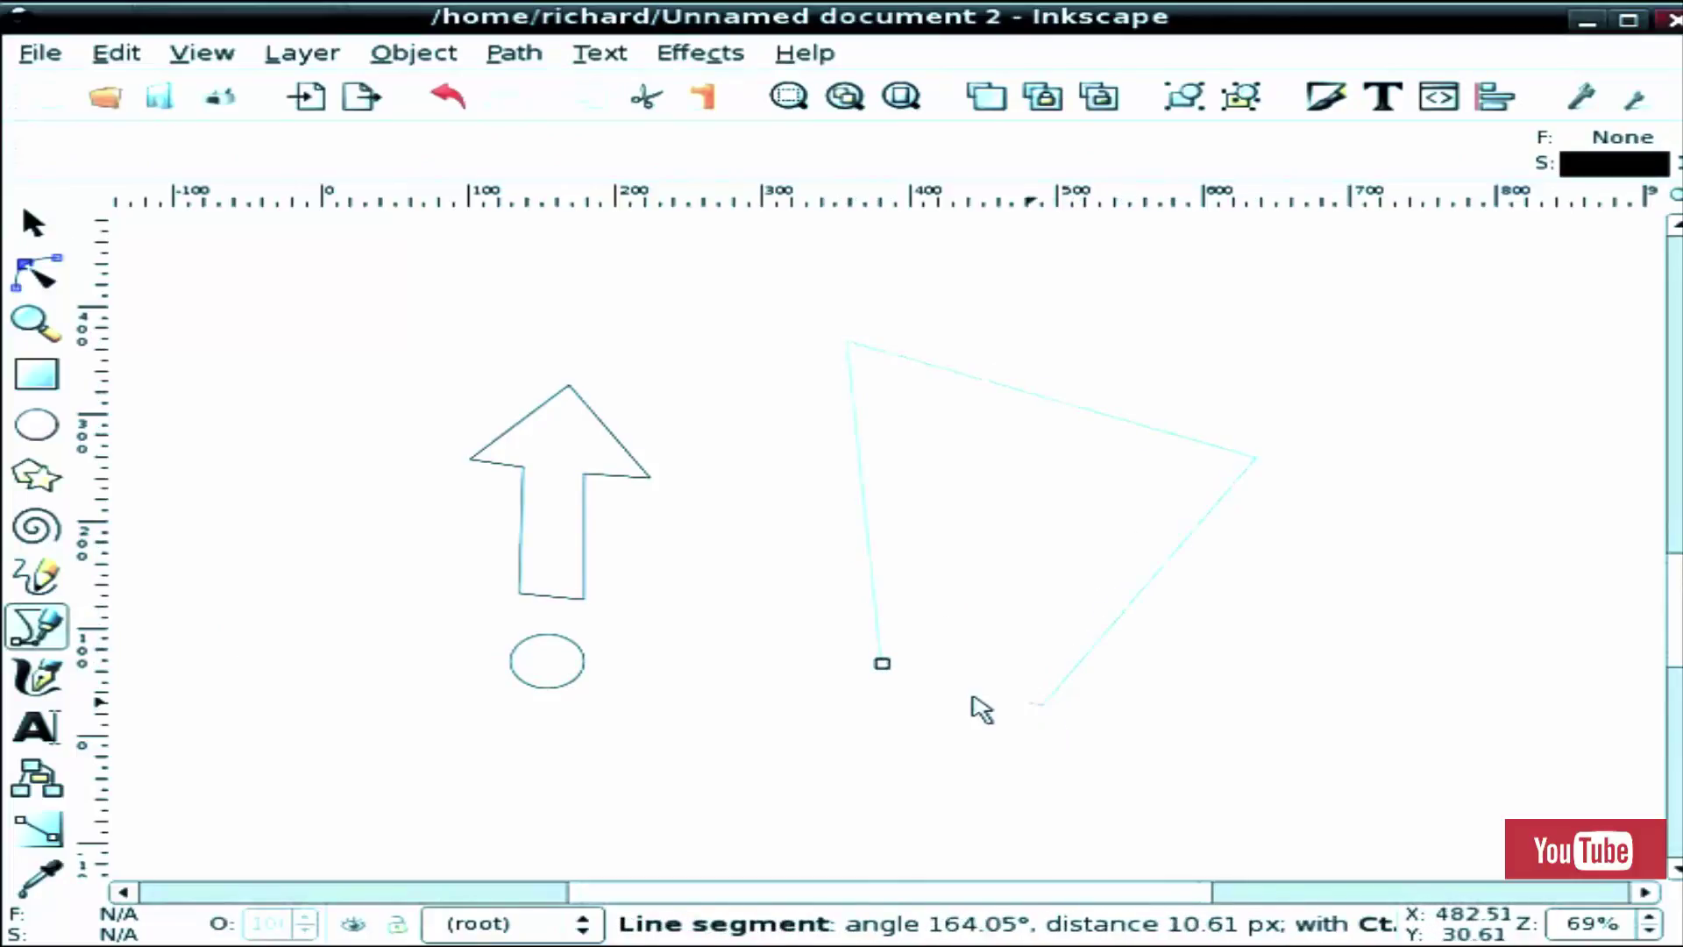
{"action": "left_click", "coordinate": [896, 672]}
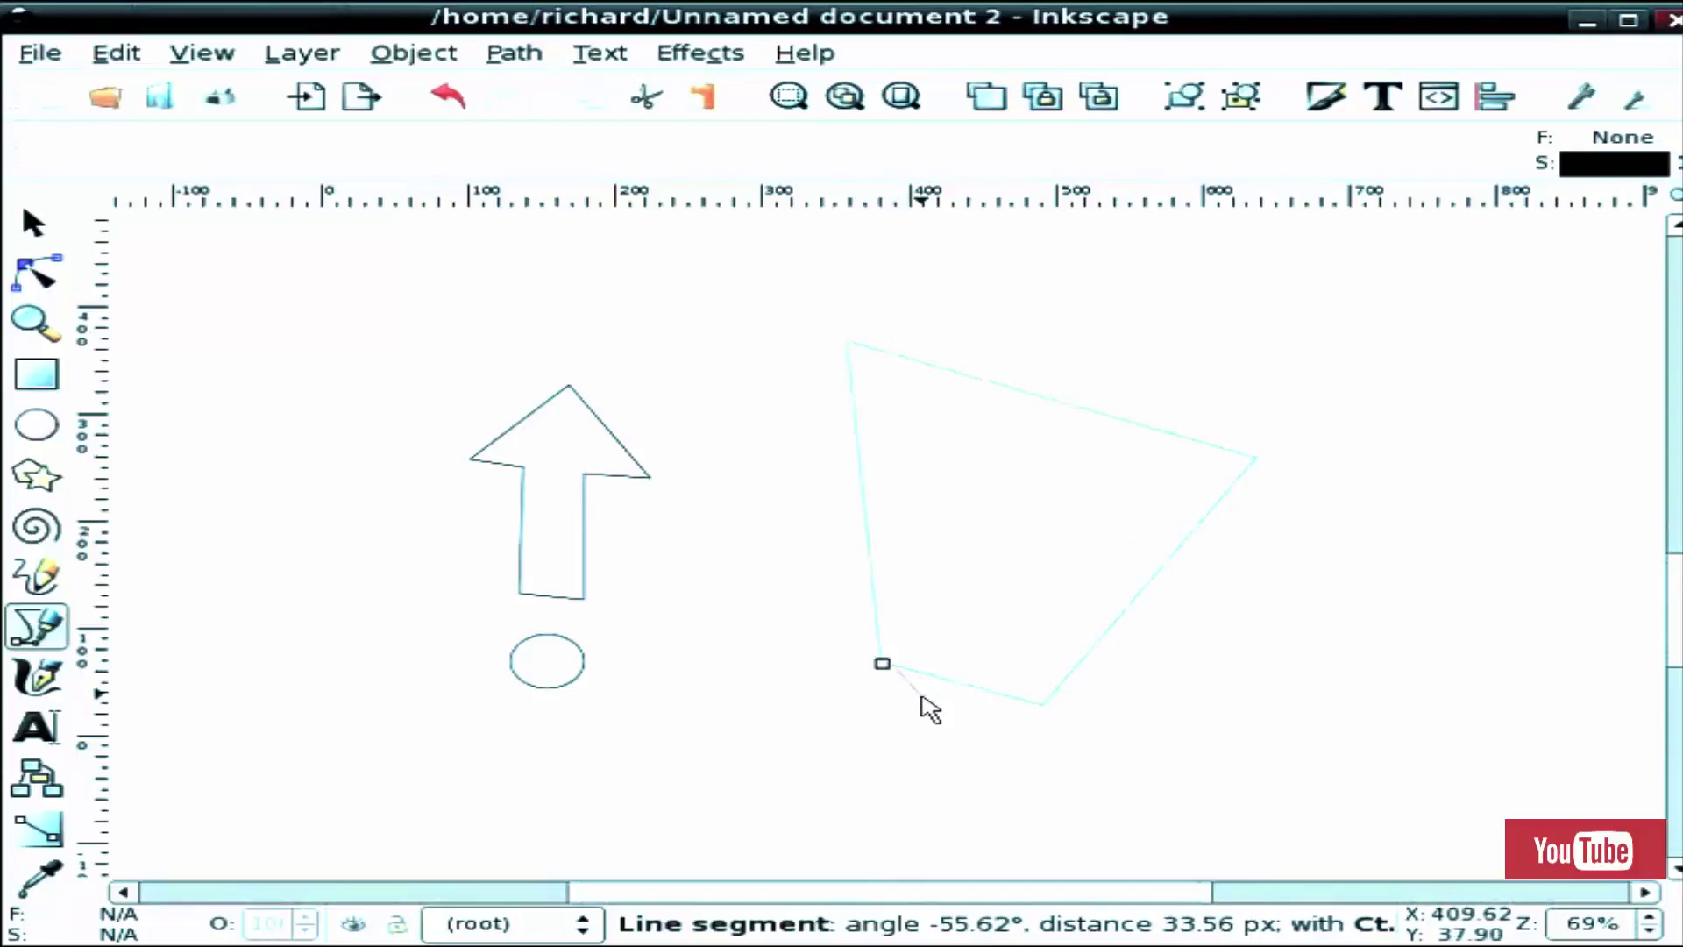
{"action": "left_click", "coordinate": [883, 664]}
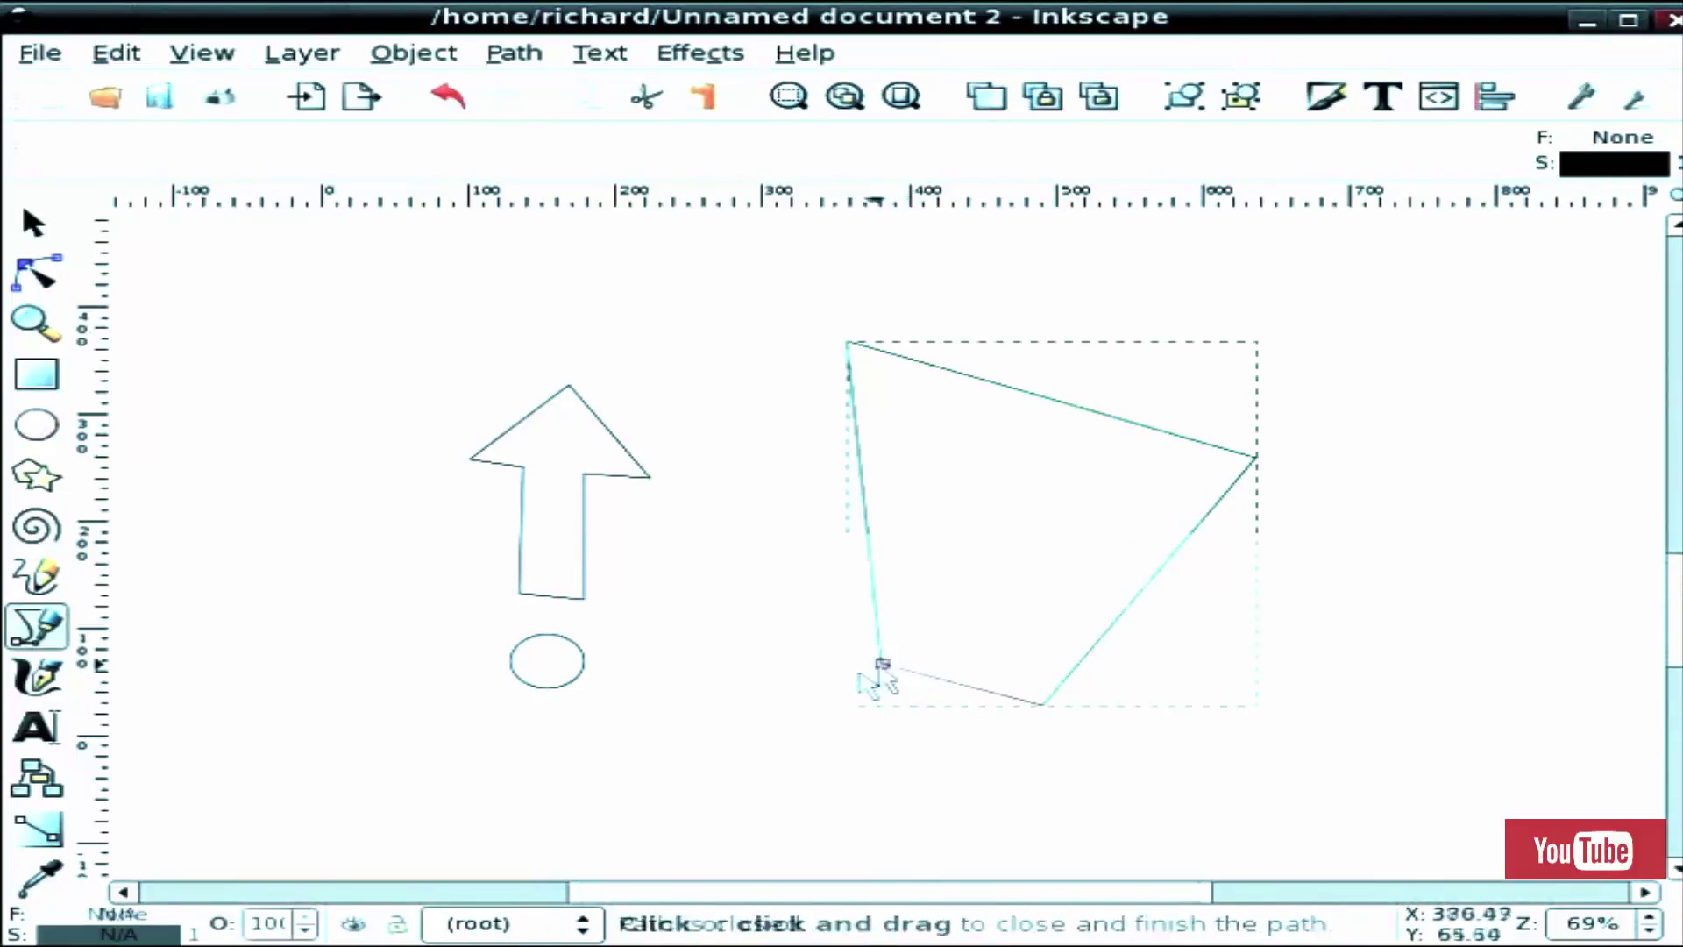
{"action": "key", "text": "F1"}
Step: Apply Perspective to the arrow and circle, move the result left, and deselect
{"action": "left_click", "coordinate": [603, 477], "text": "shift"}
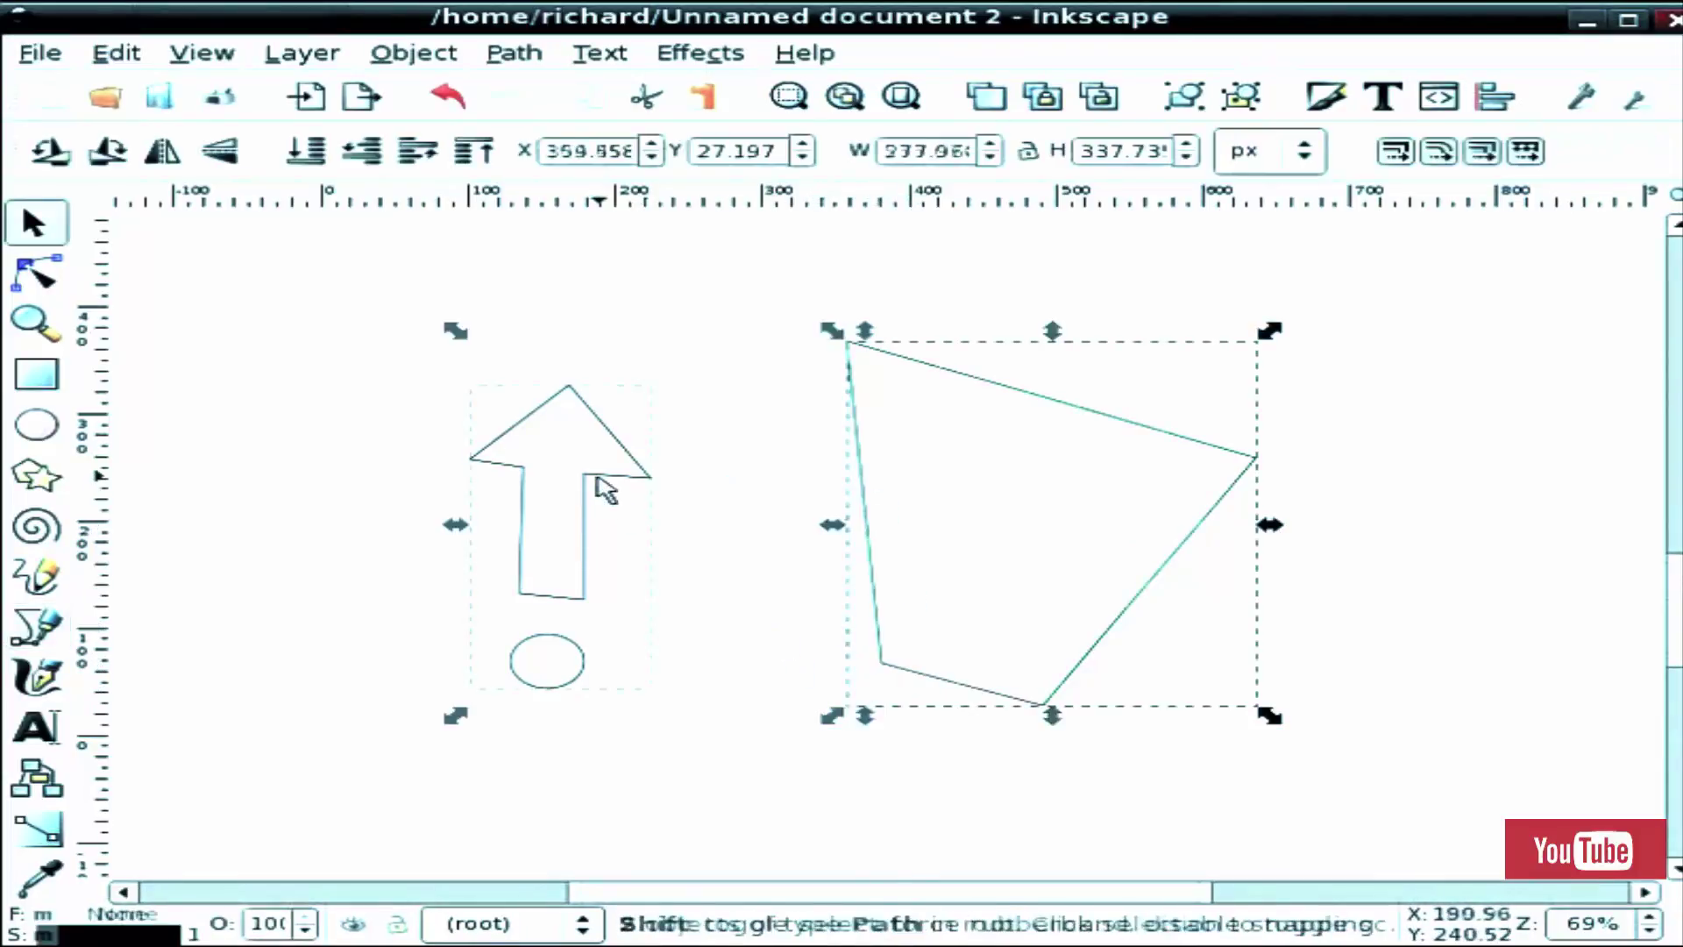
{"action": "left_click", "coordinate": [699, 53]}
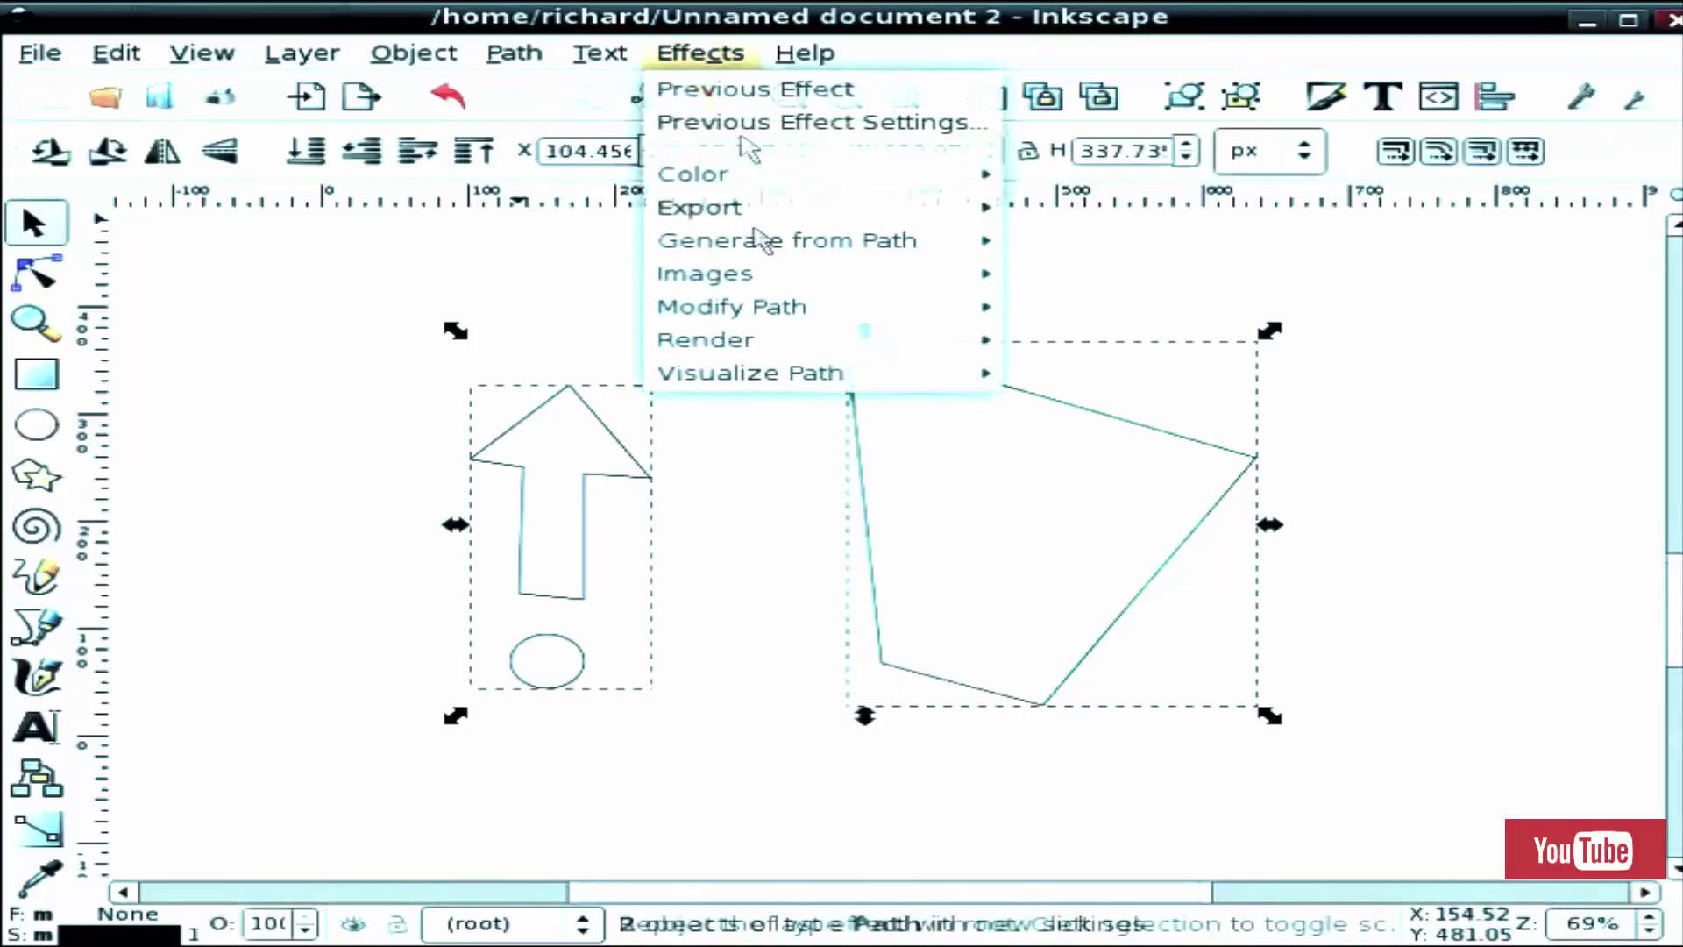
{"action": "mouse_move", "coordinate": [731, 306]}
{"action": "left_click", "coordinate": [1105, 504]}
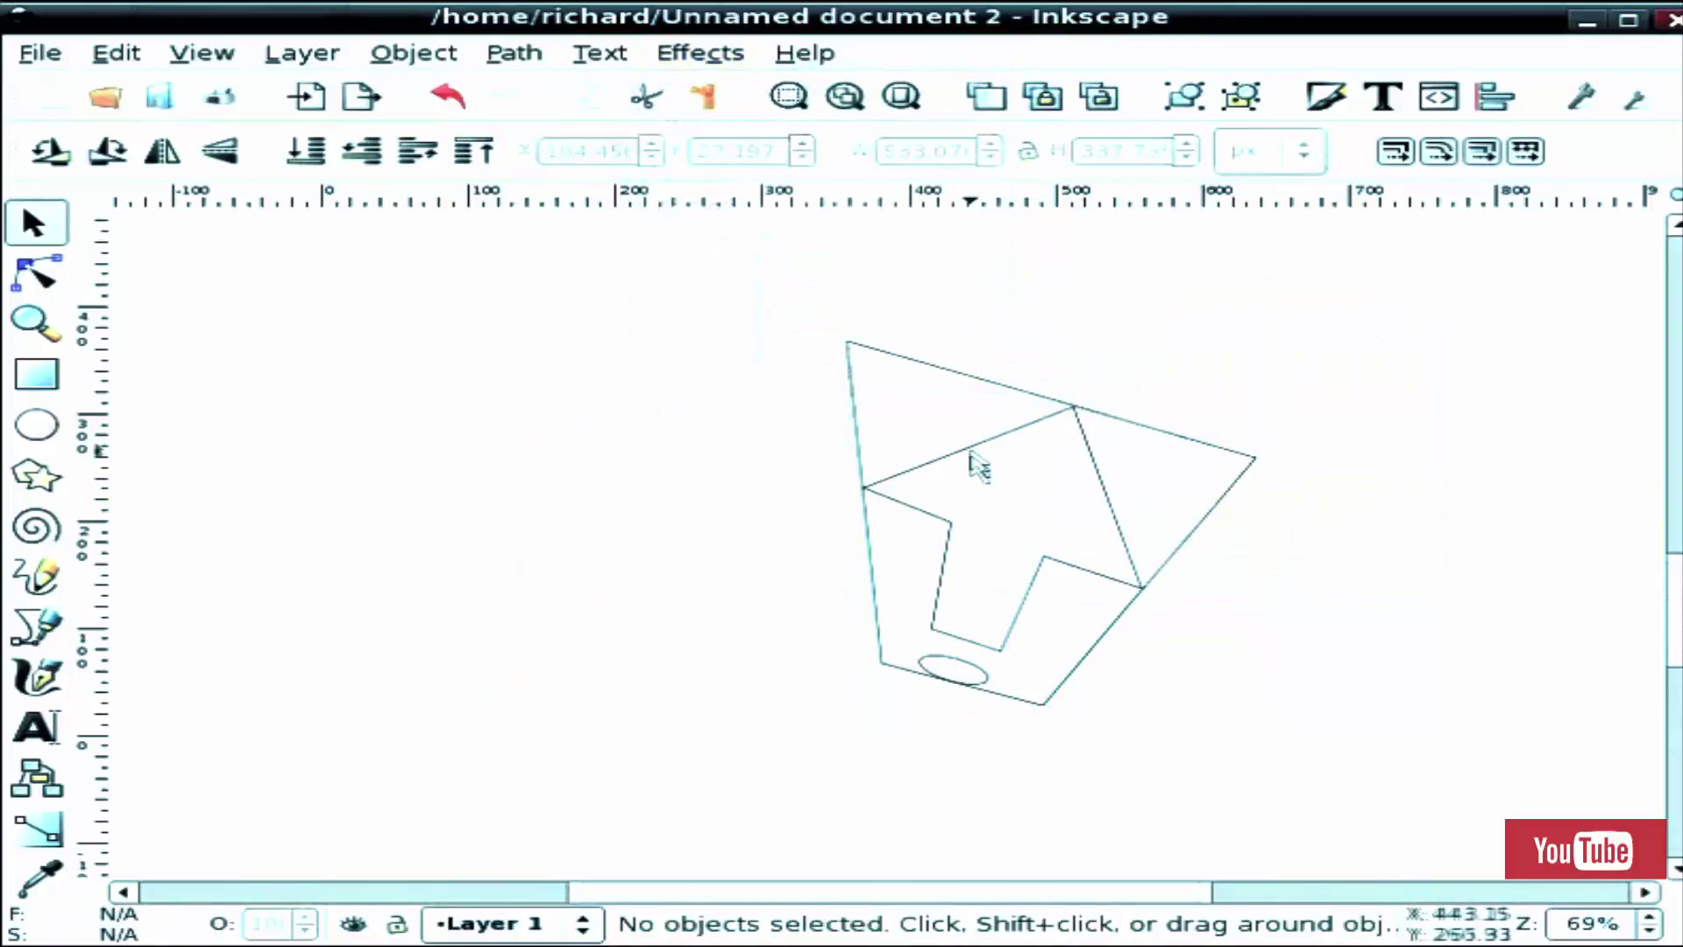
{"action": "left_click_drag", "start_coordinate": [974, 467], "coordinate": [575, 420]}
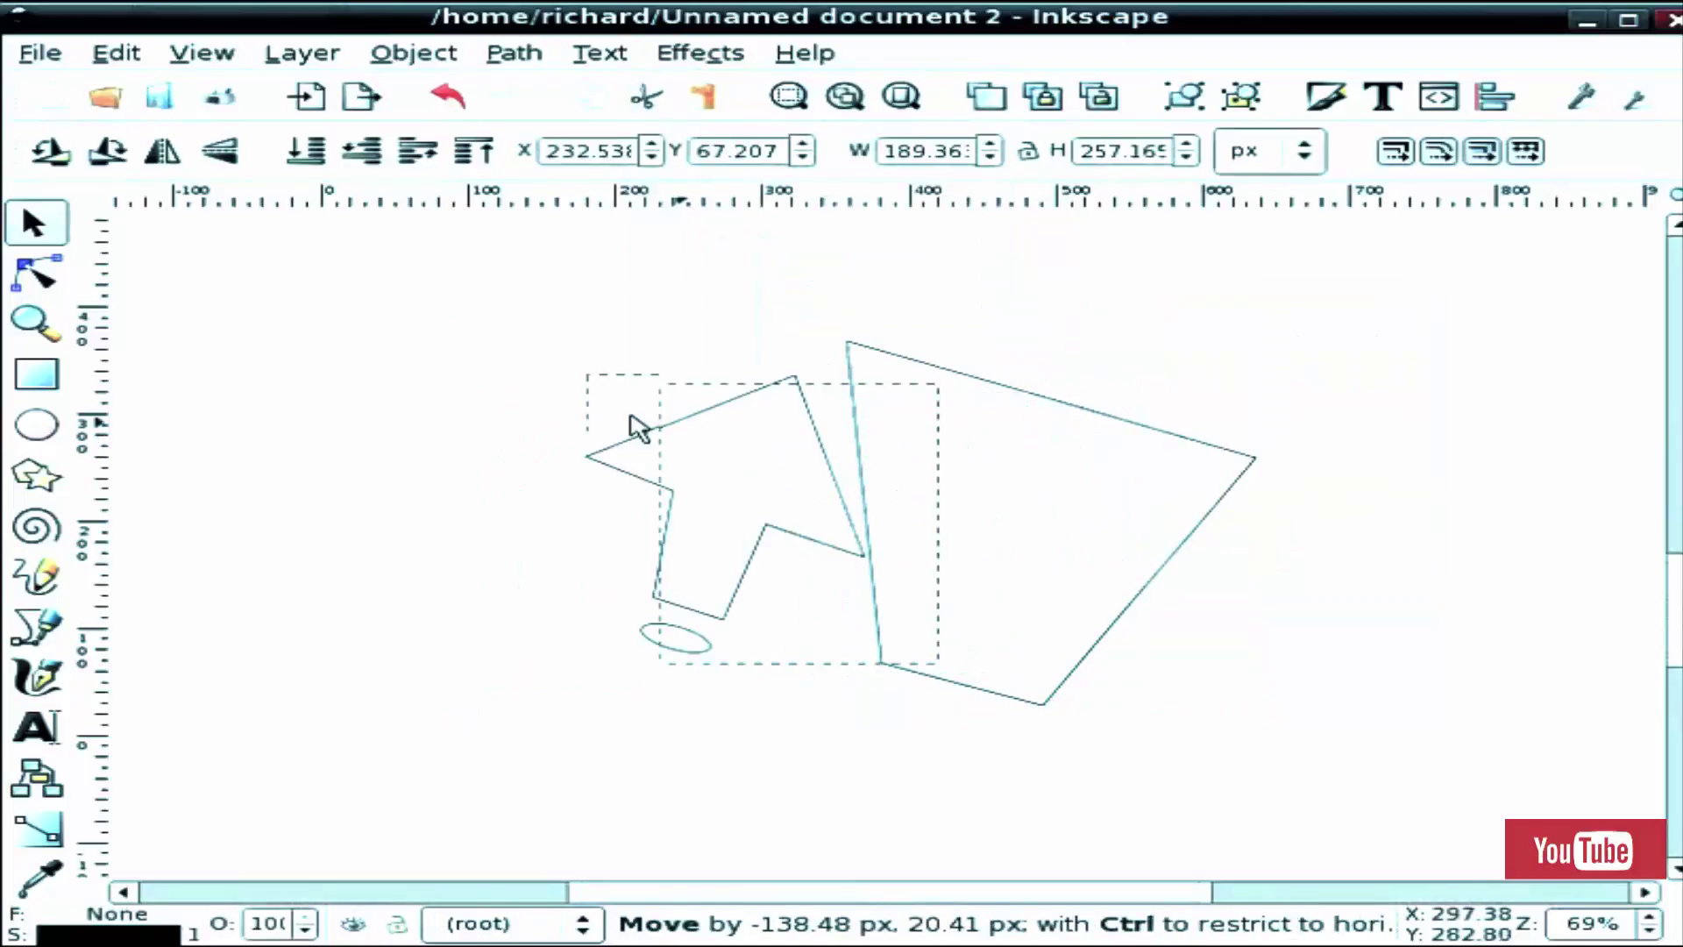
{"action": "left_click", "coordinate": [373, 564]}
{"action": "scroll", "coordinate": [751, 533], "scroll_direction": "down", "scroll_amount": 5}
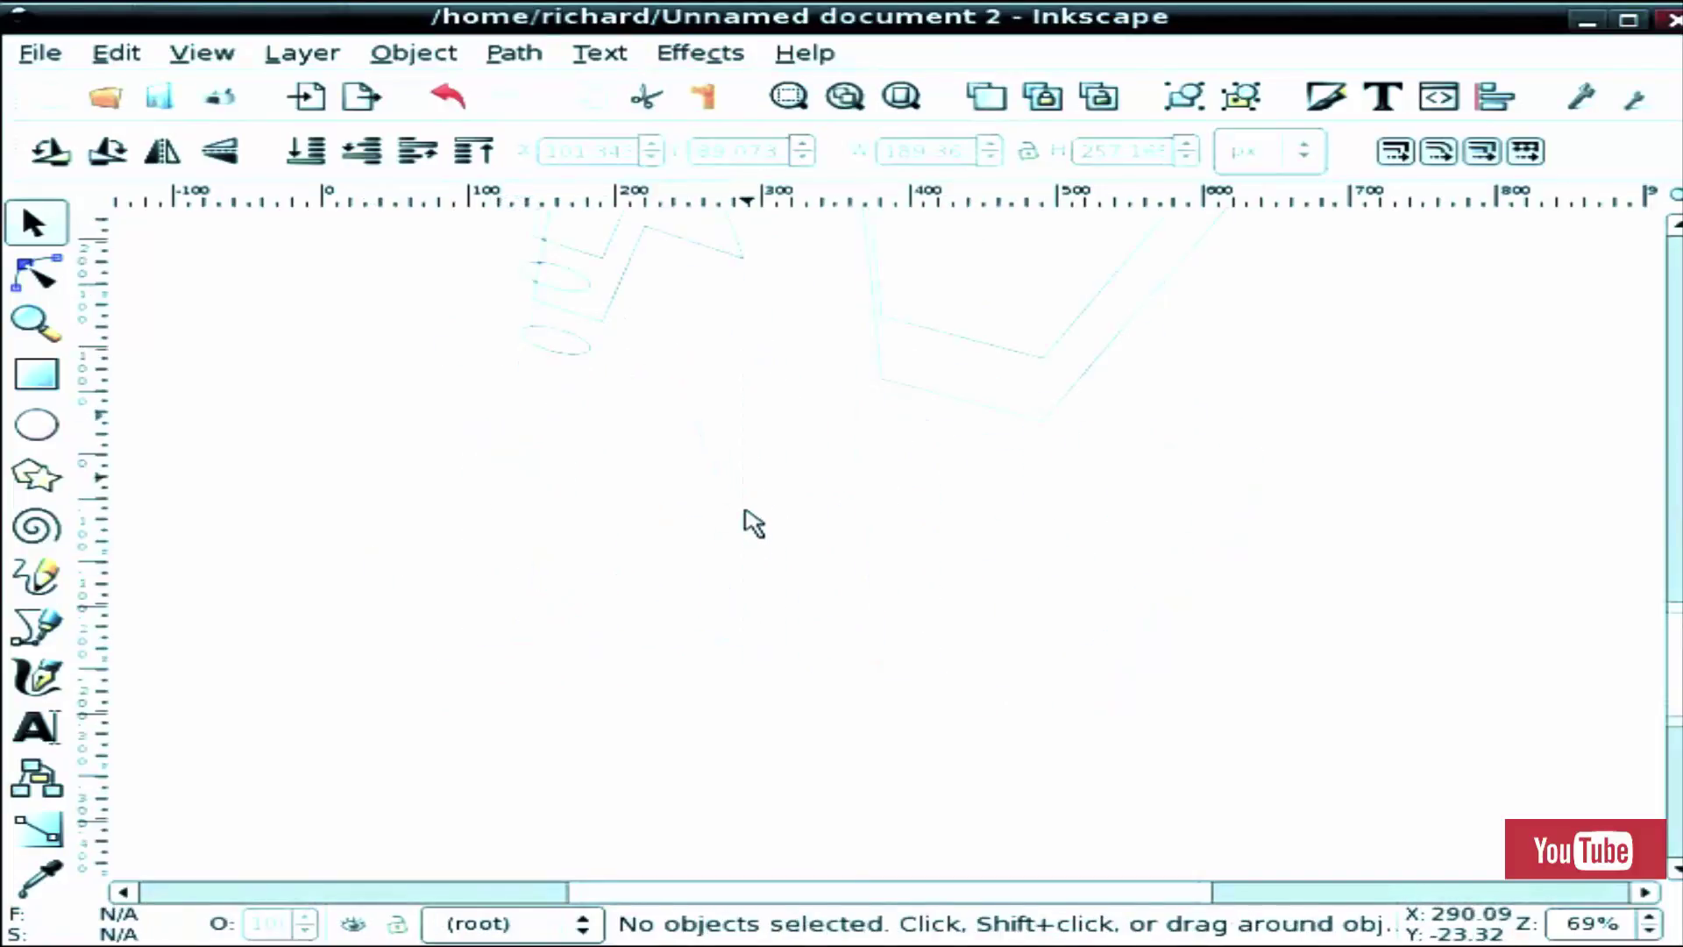
{"action": "scroll", "coordinate": [748, 523], "scroll_direction": "down", "scroll_amount": 2}
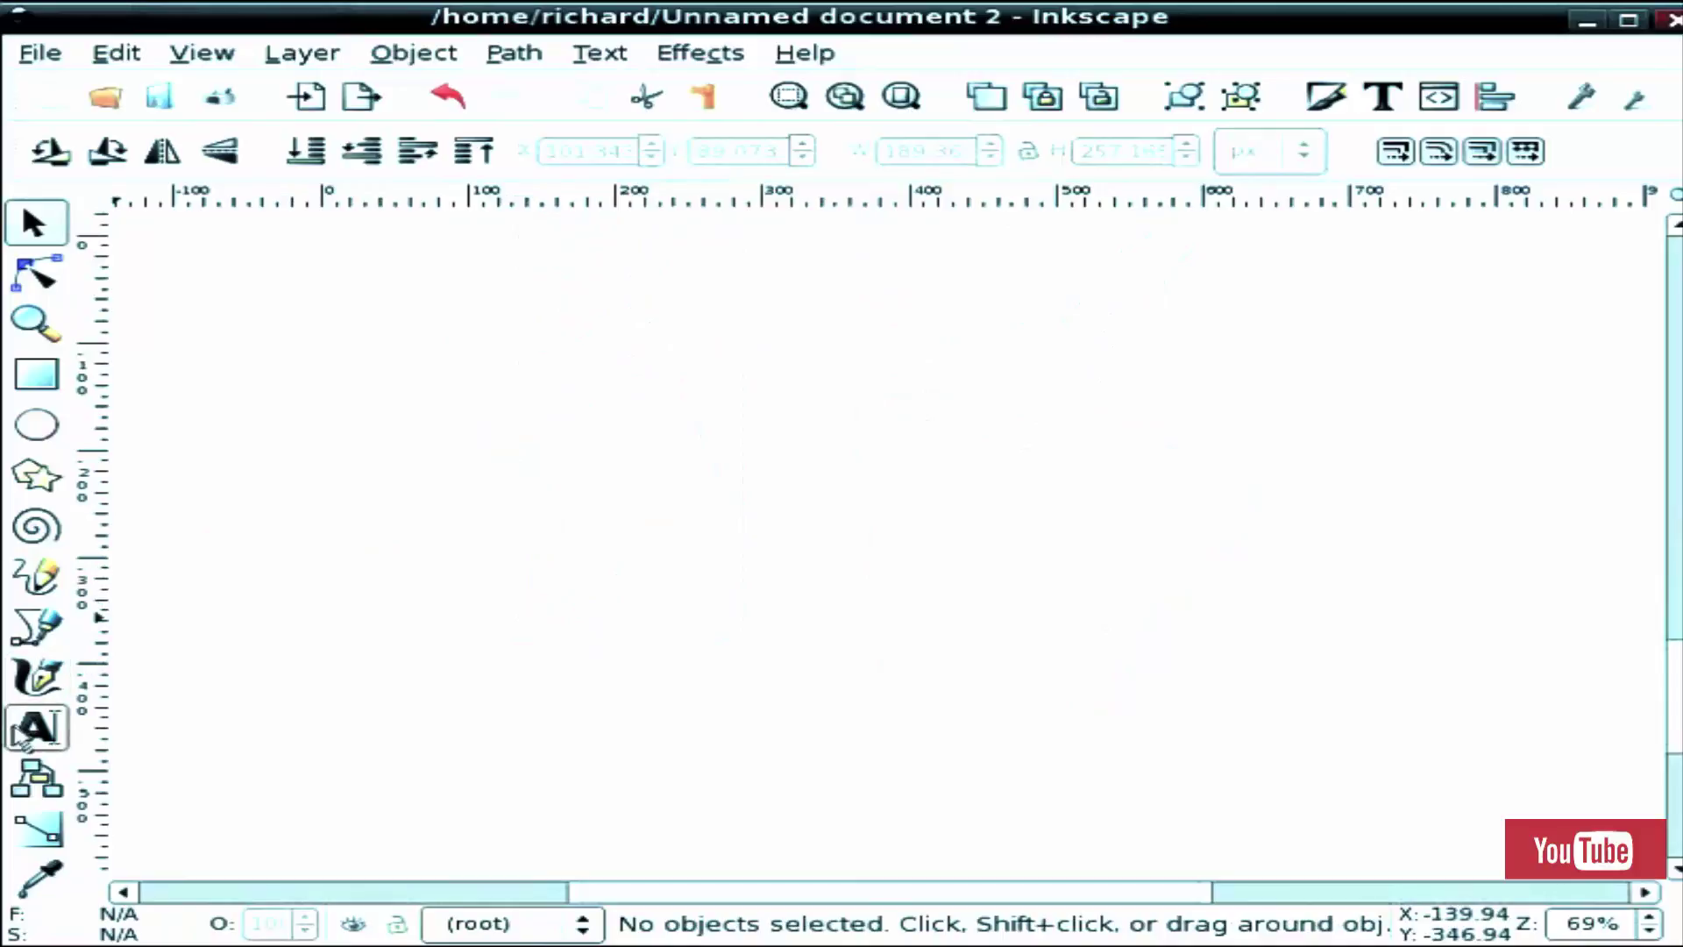
Step: Type 'perspective' on empty canvas and scale it up about five times
{"action": "left_click", "coordinate": [36, 726]}
{"action": "left_click", "coordinate": [519, 418]}
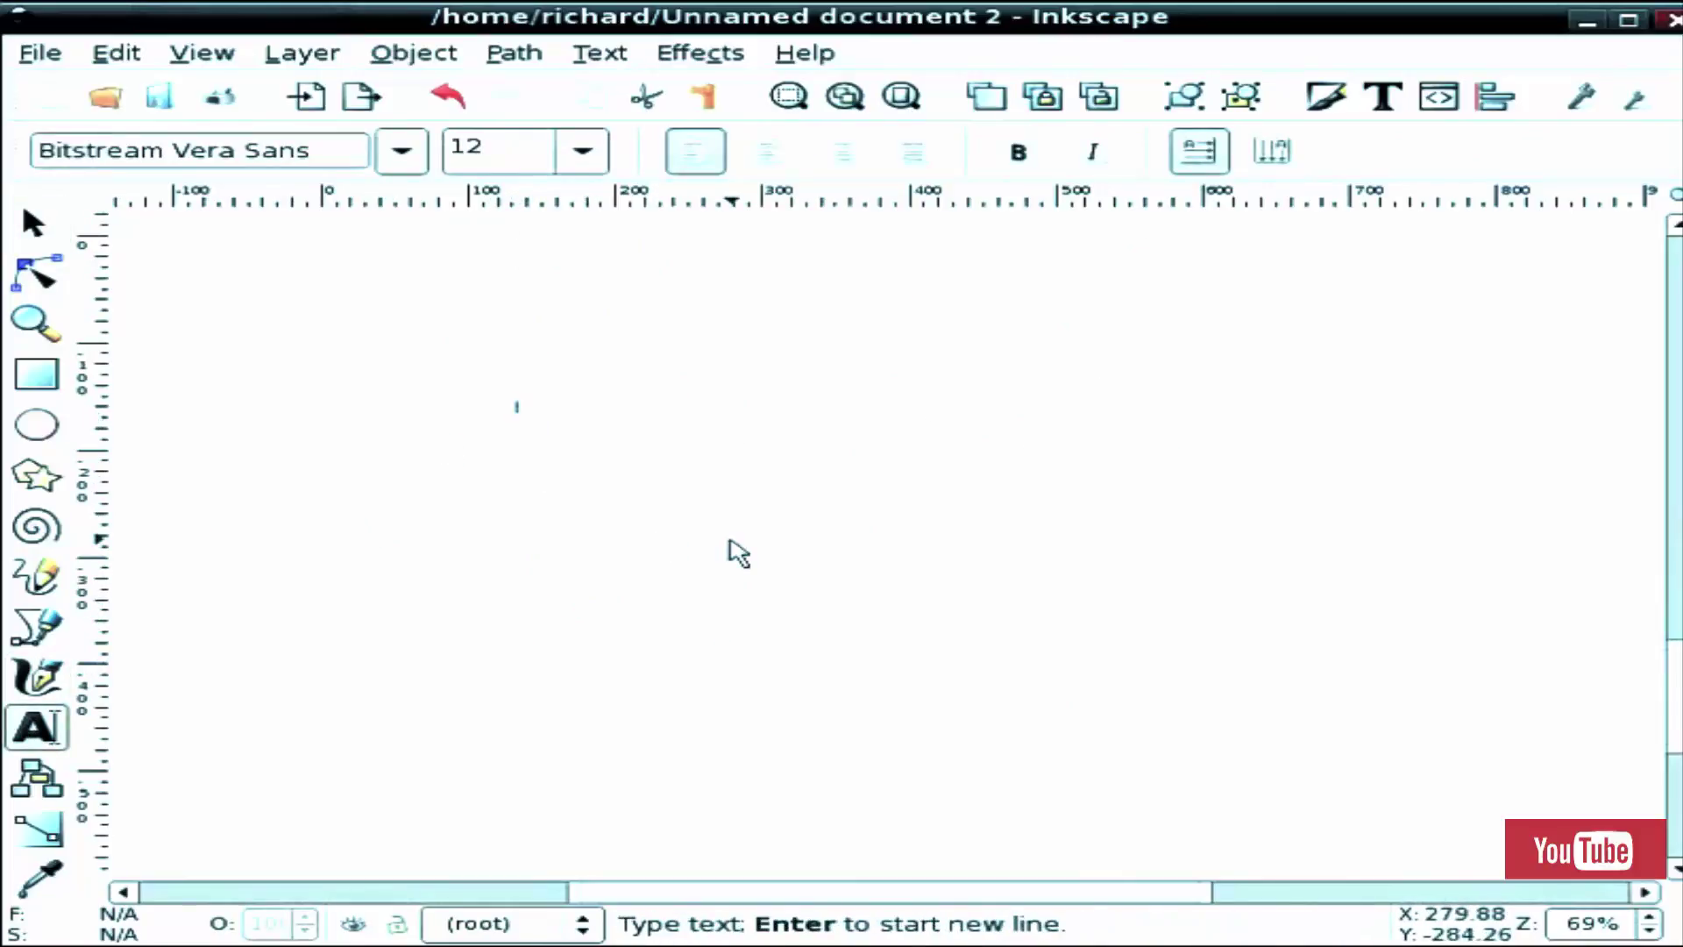
{"action": "type", "text": "ab"}
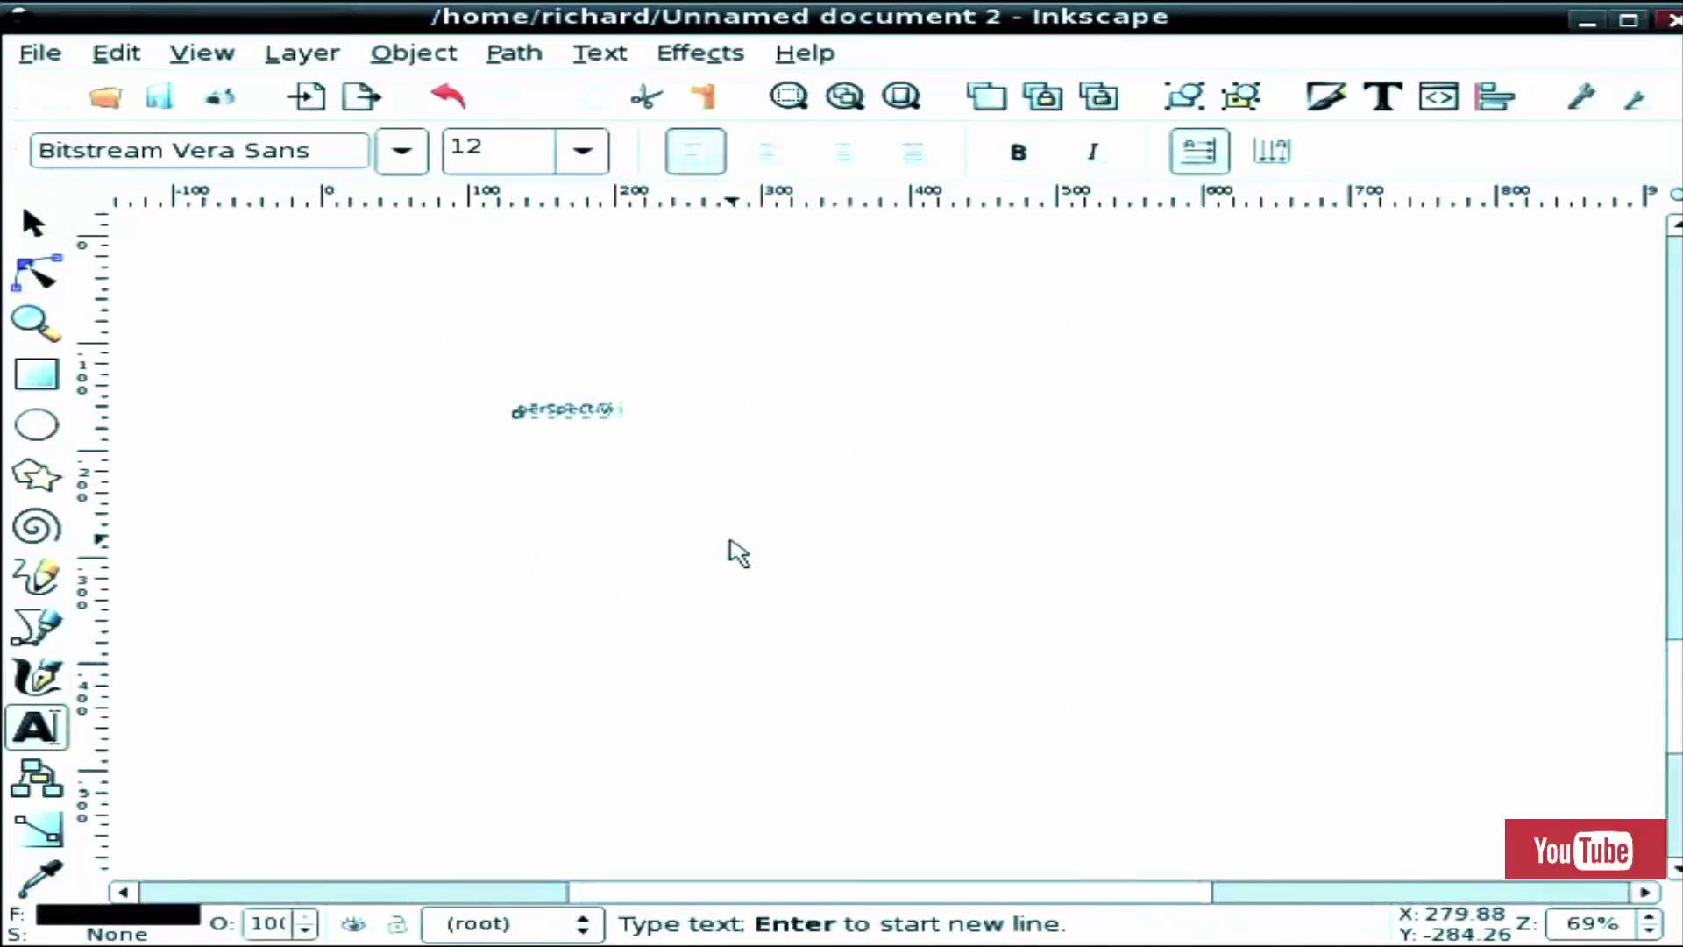
{"action": "key", "text": "F1"}
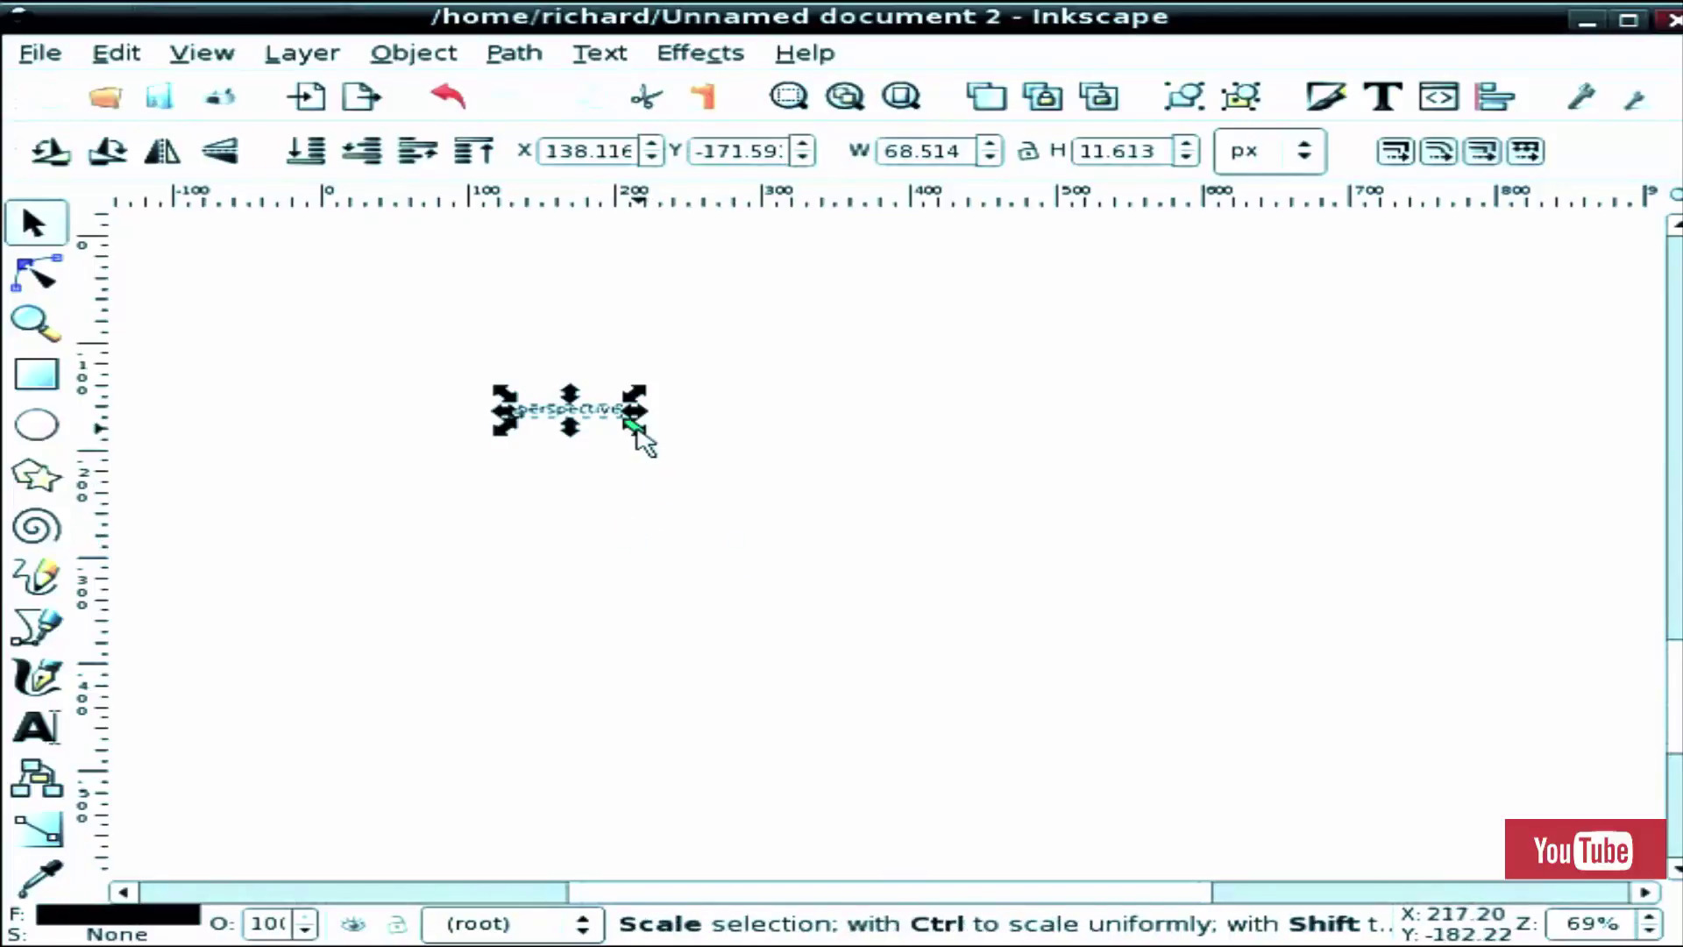
{"action": "left_click_drag", "start_coordinate": [637, 419], "coordinate": [1102, 706]}
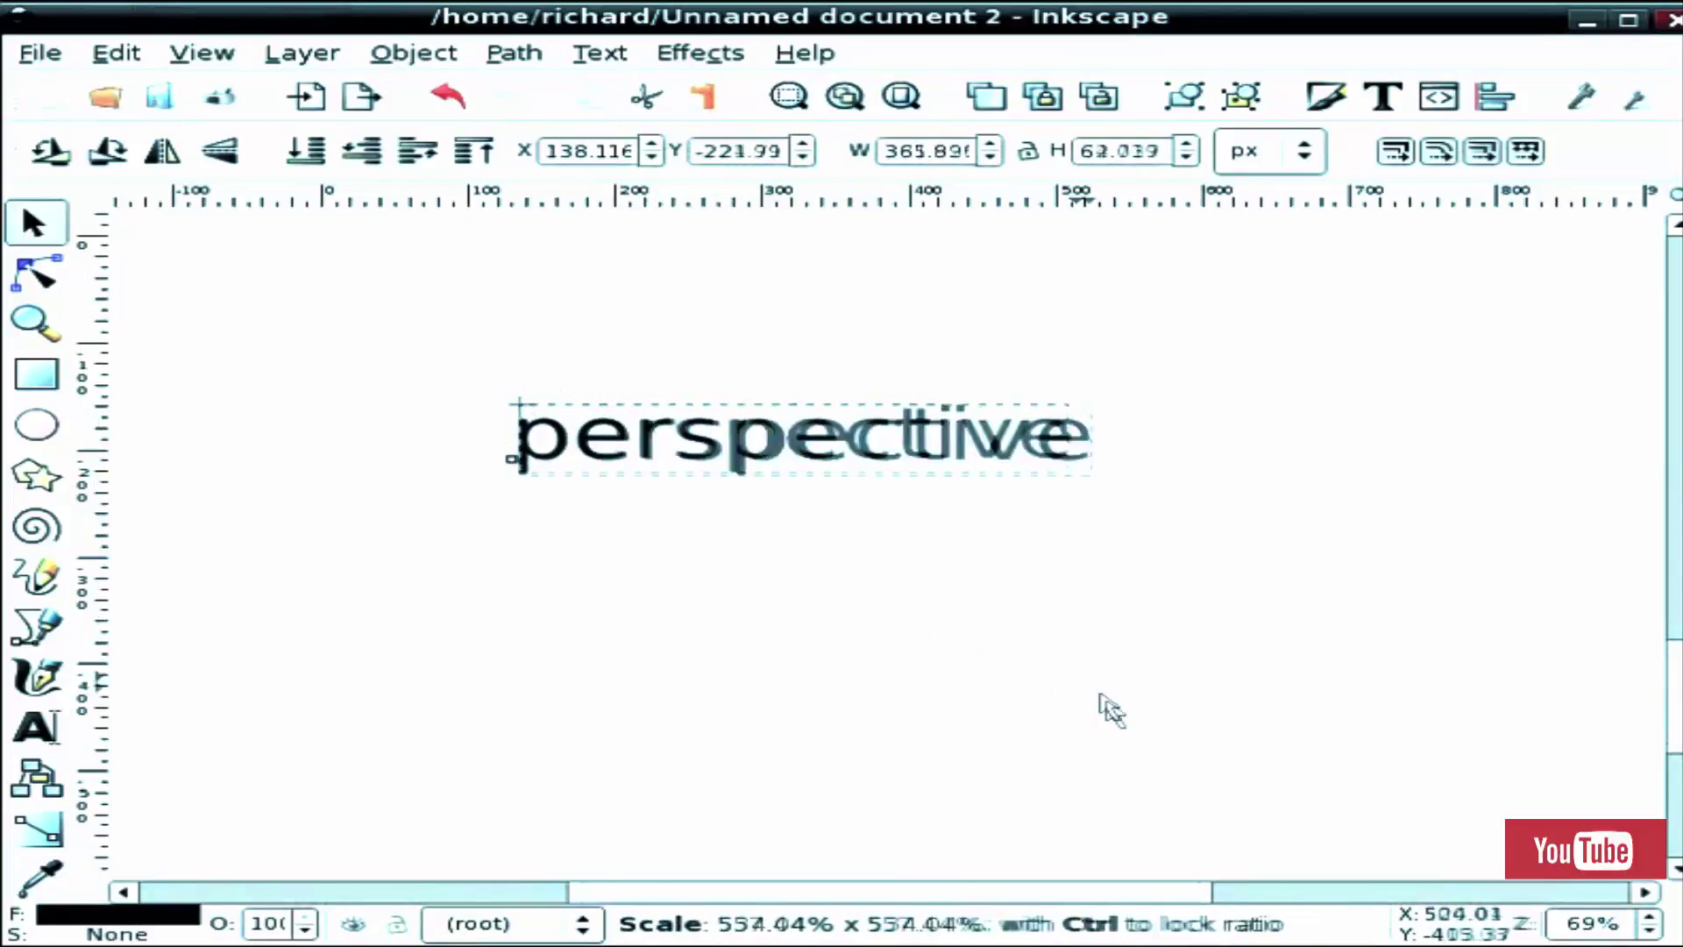
{"action": "left_click", "coordinate": [827, 570]}
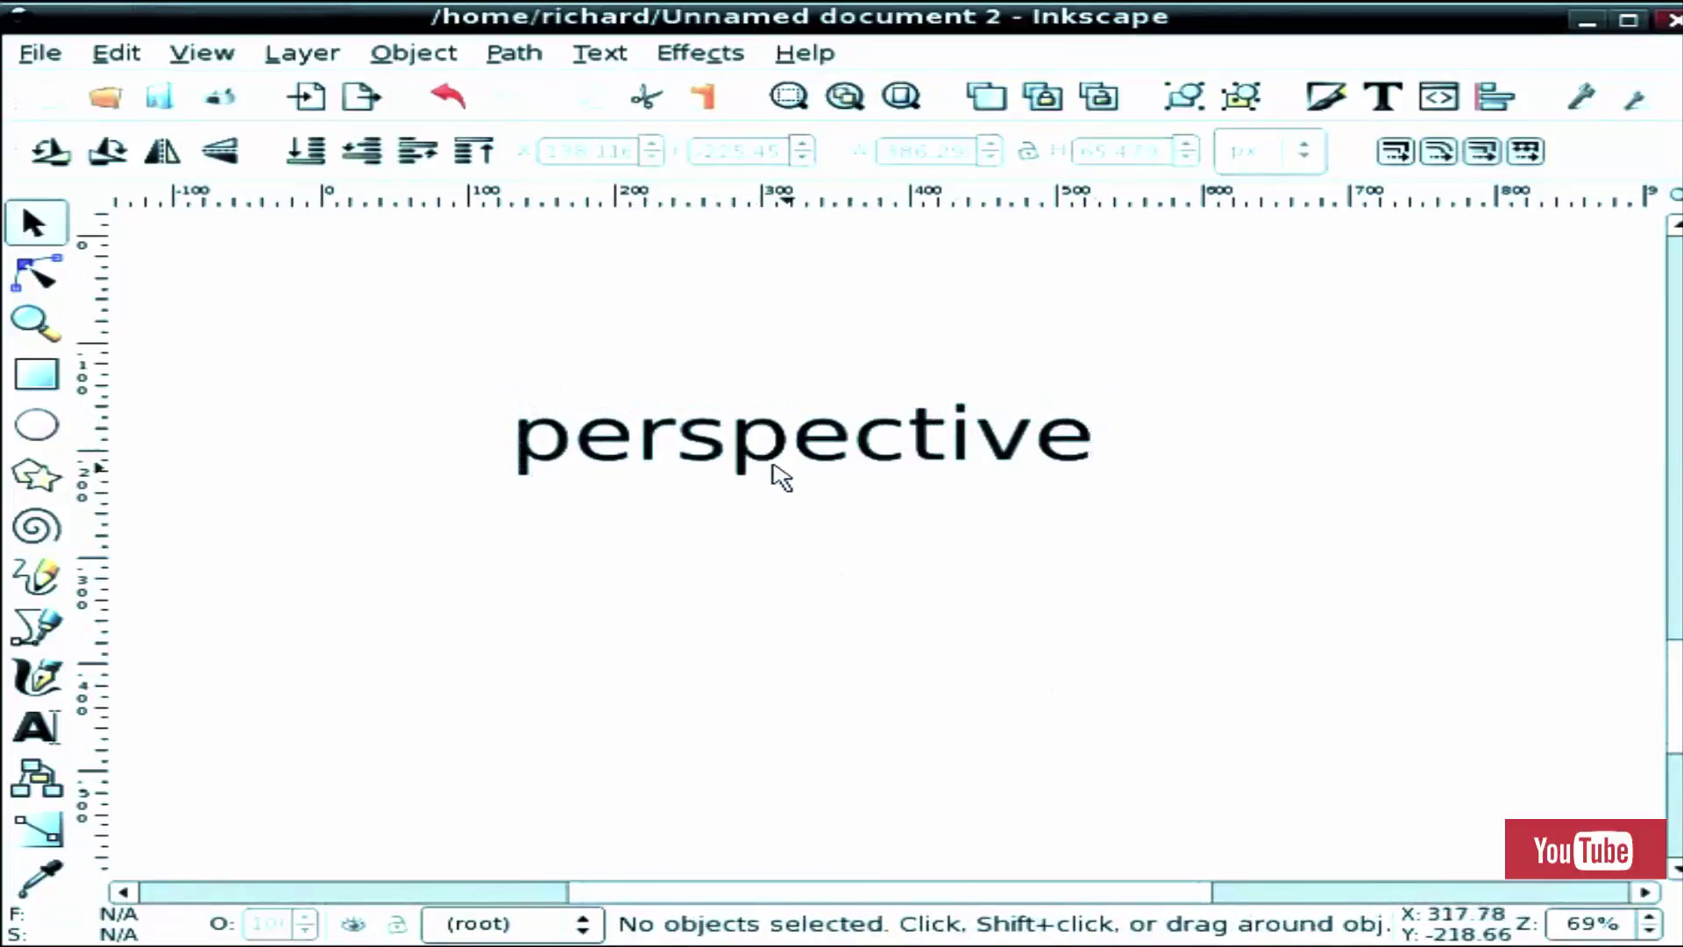
Step: Start a four-corner outline around the word, then cancel it
{"action": "left_click", "coordinate": [37, 627]}
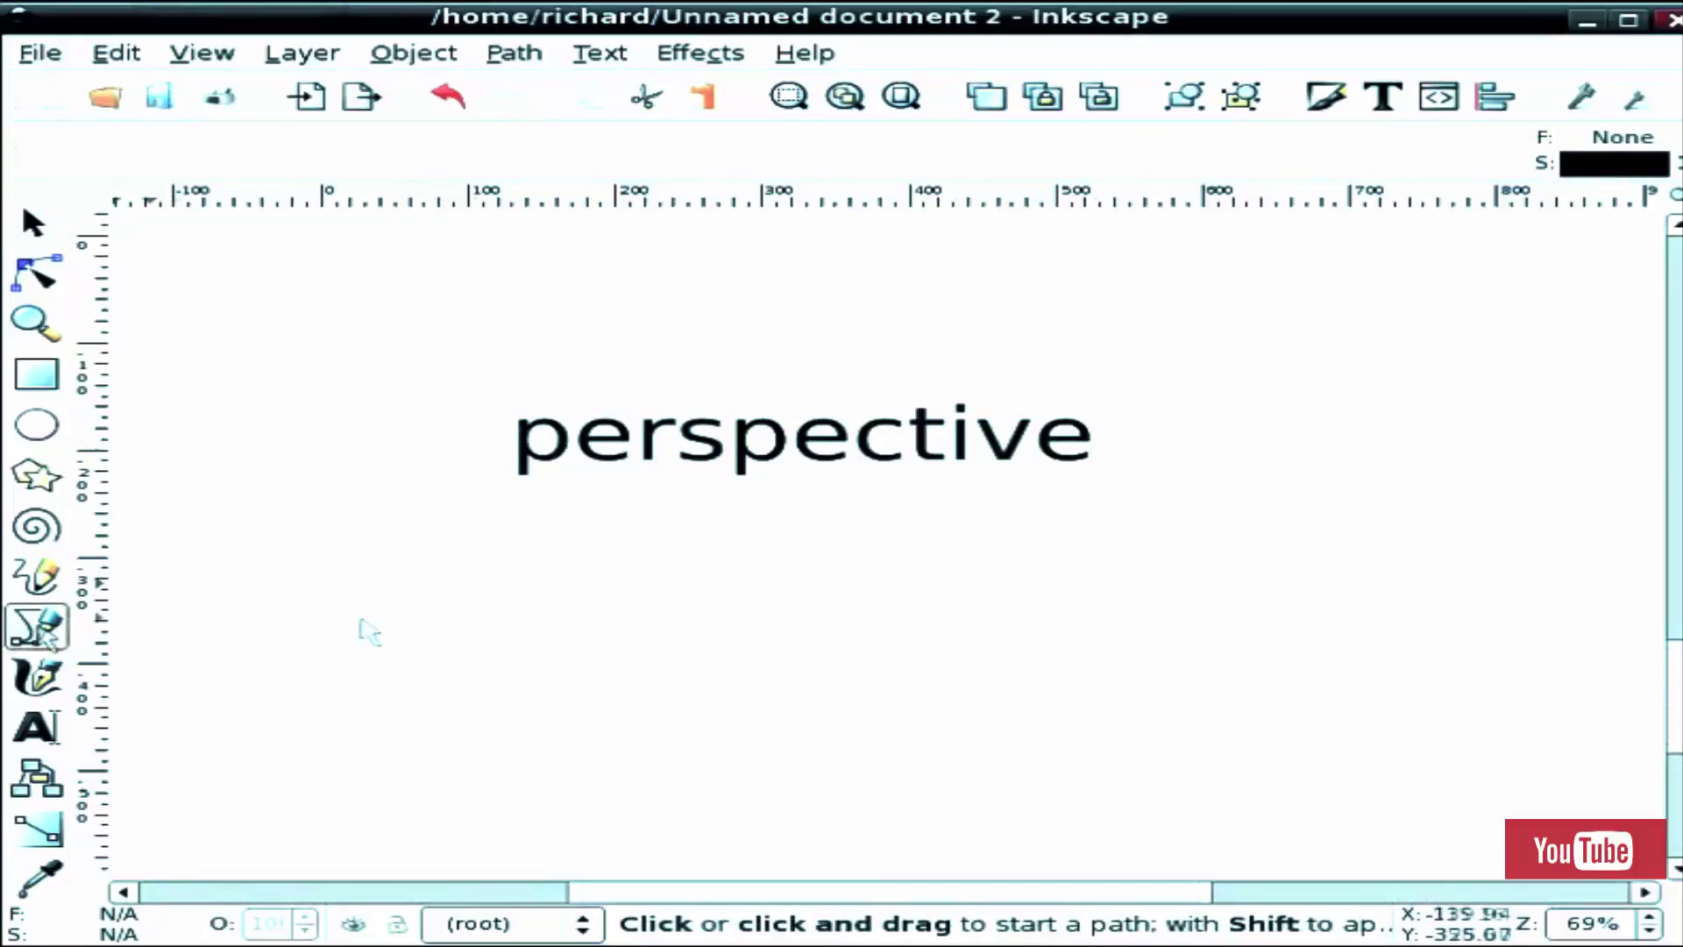
{"action": "left_click", "coordinate": [490, 527]}
{"action": "left_click", "coordinate": [1223, 405]}
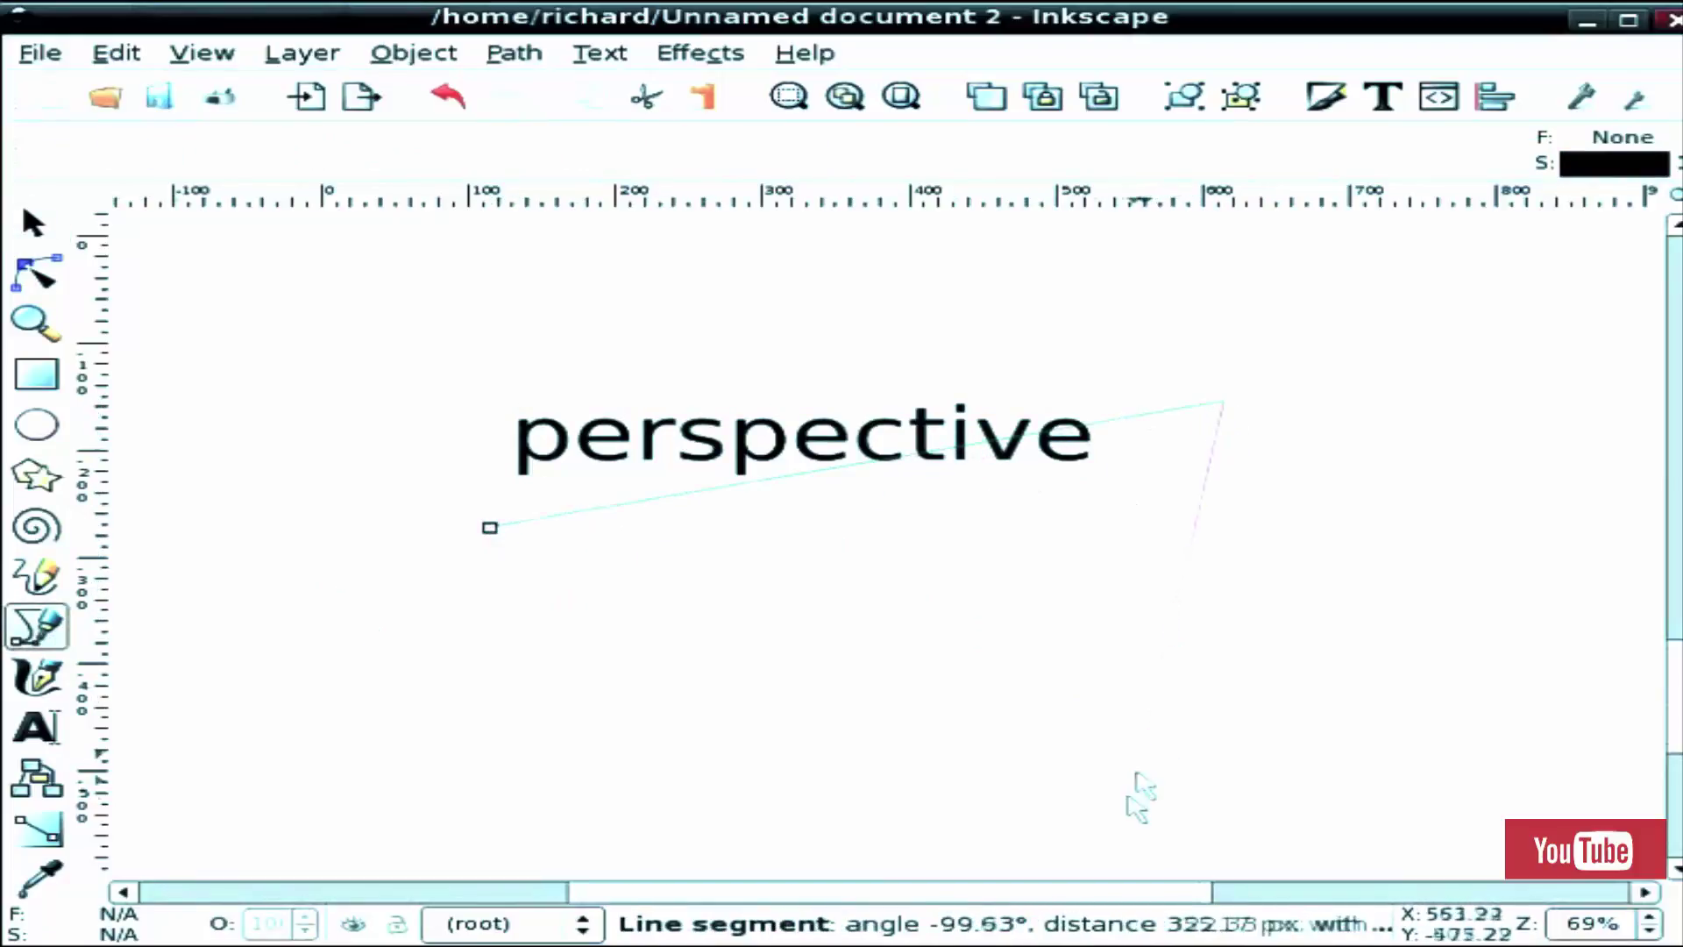
{"action": "left_click", "coordinate": [1082, 811]}
{"action": "left_click", "coordinate": [476, 633]}
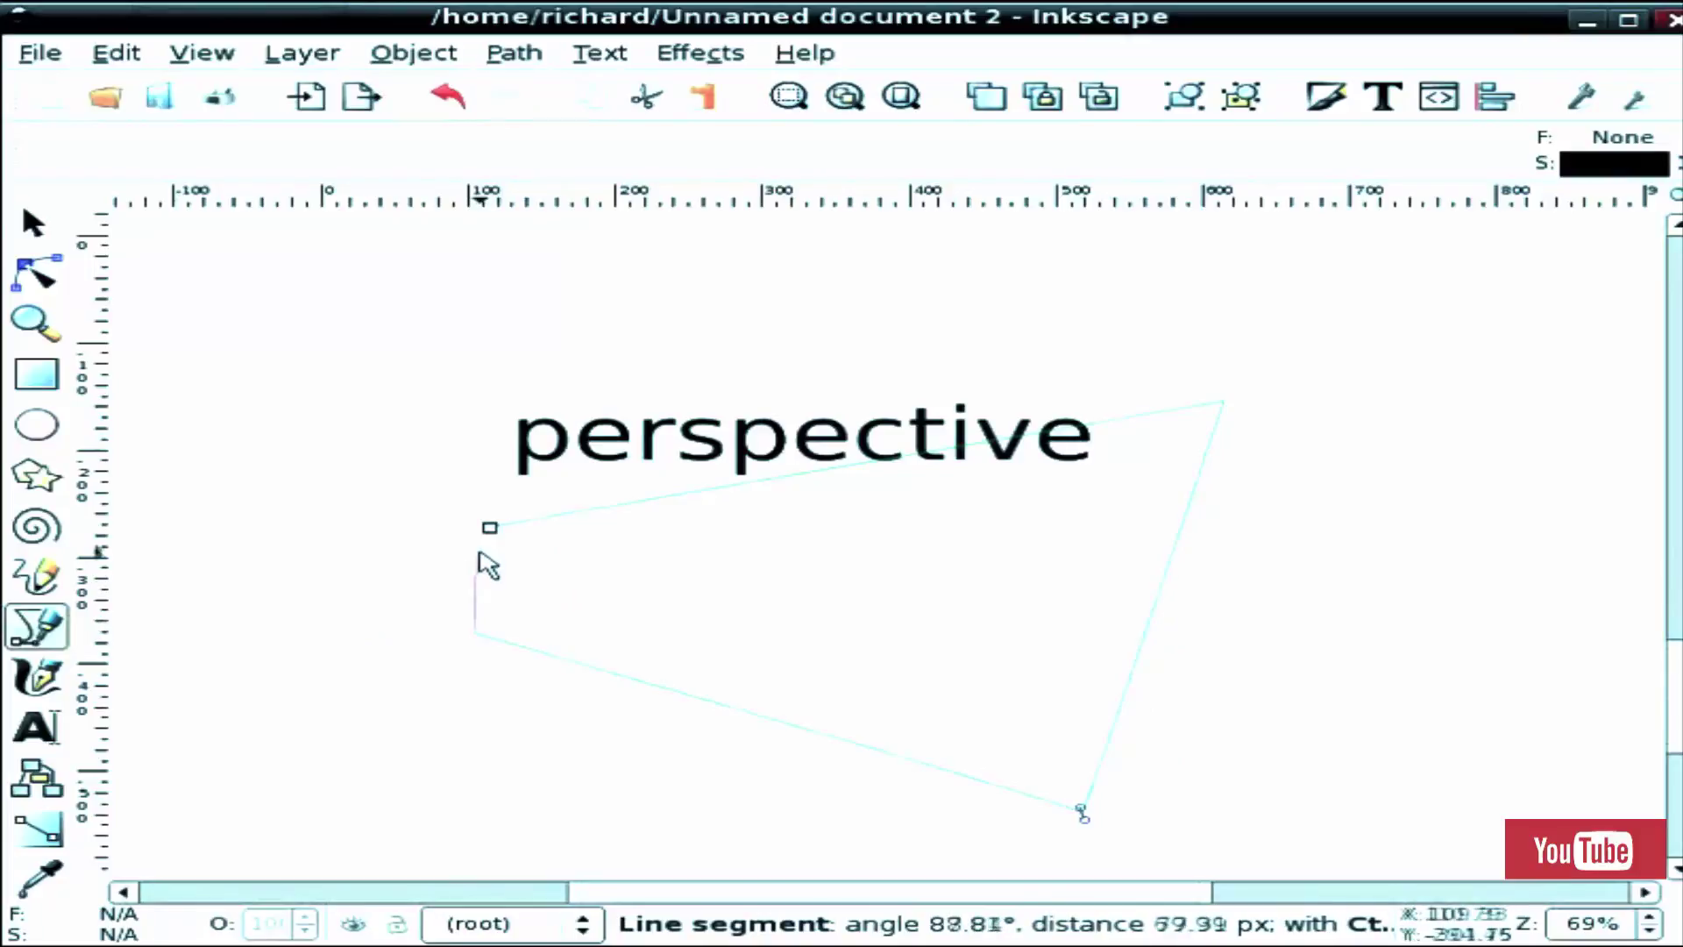
{"action": "key", "text": "Escape"}
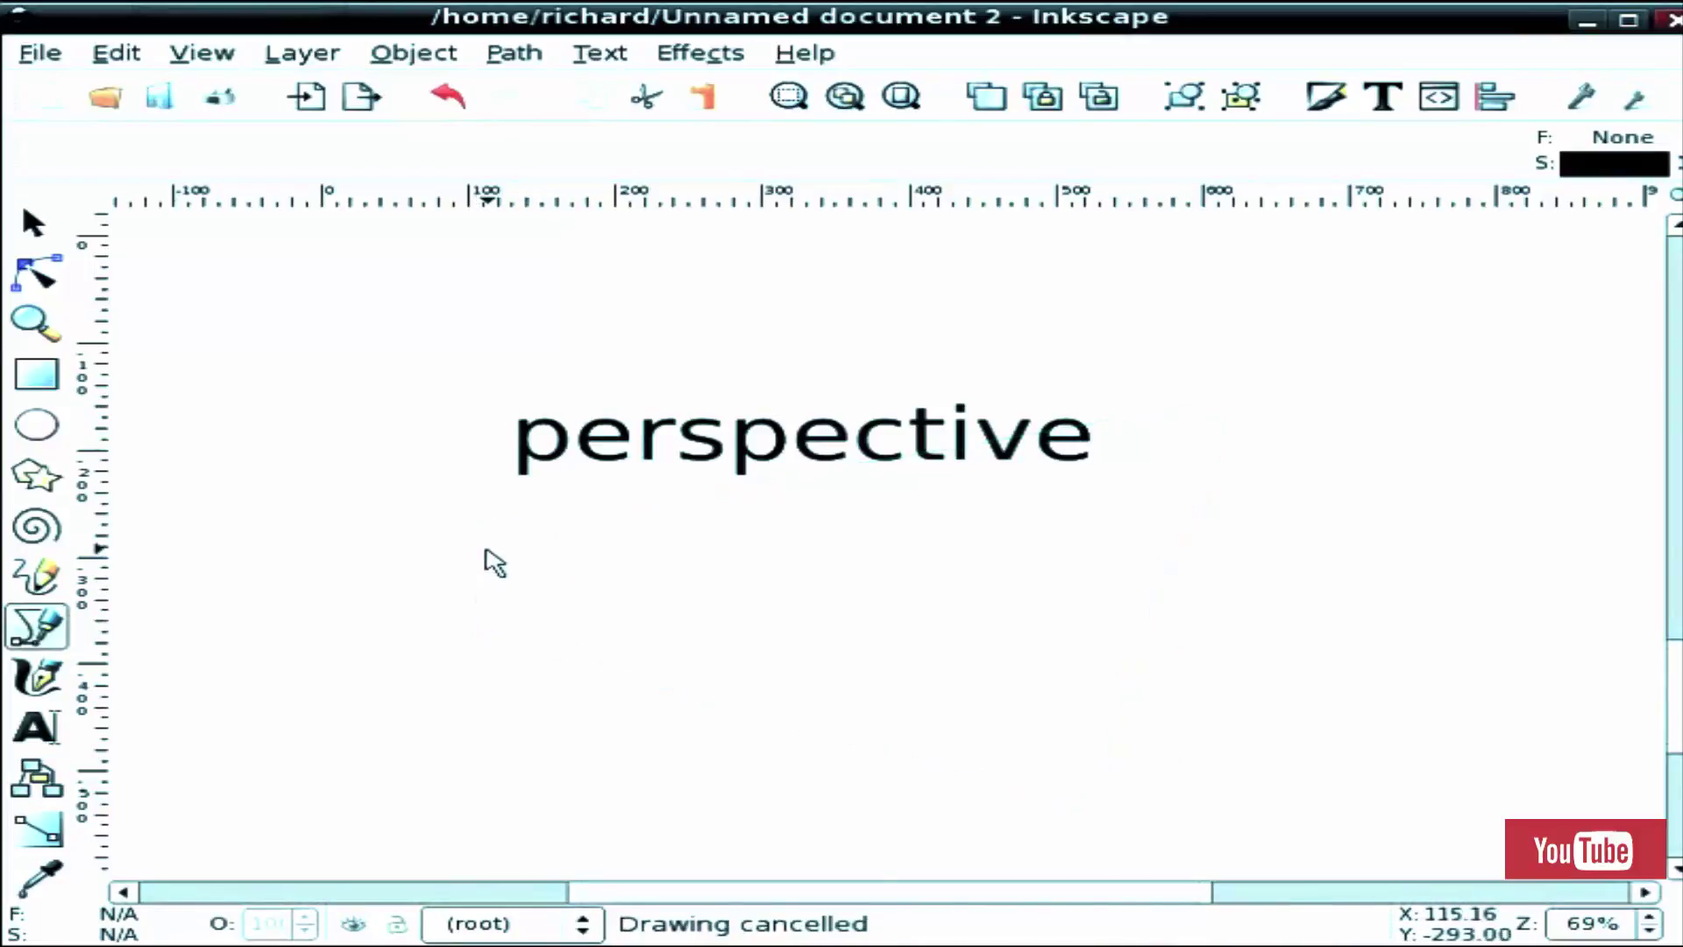
Step: Draw a closed outline over the word, short left and tall right, then return to the selector
{"action": "left_click", "coordinate": [539, 656]}
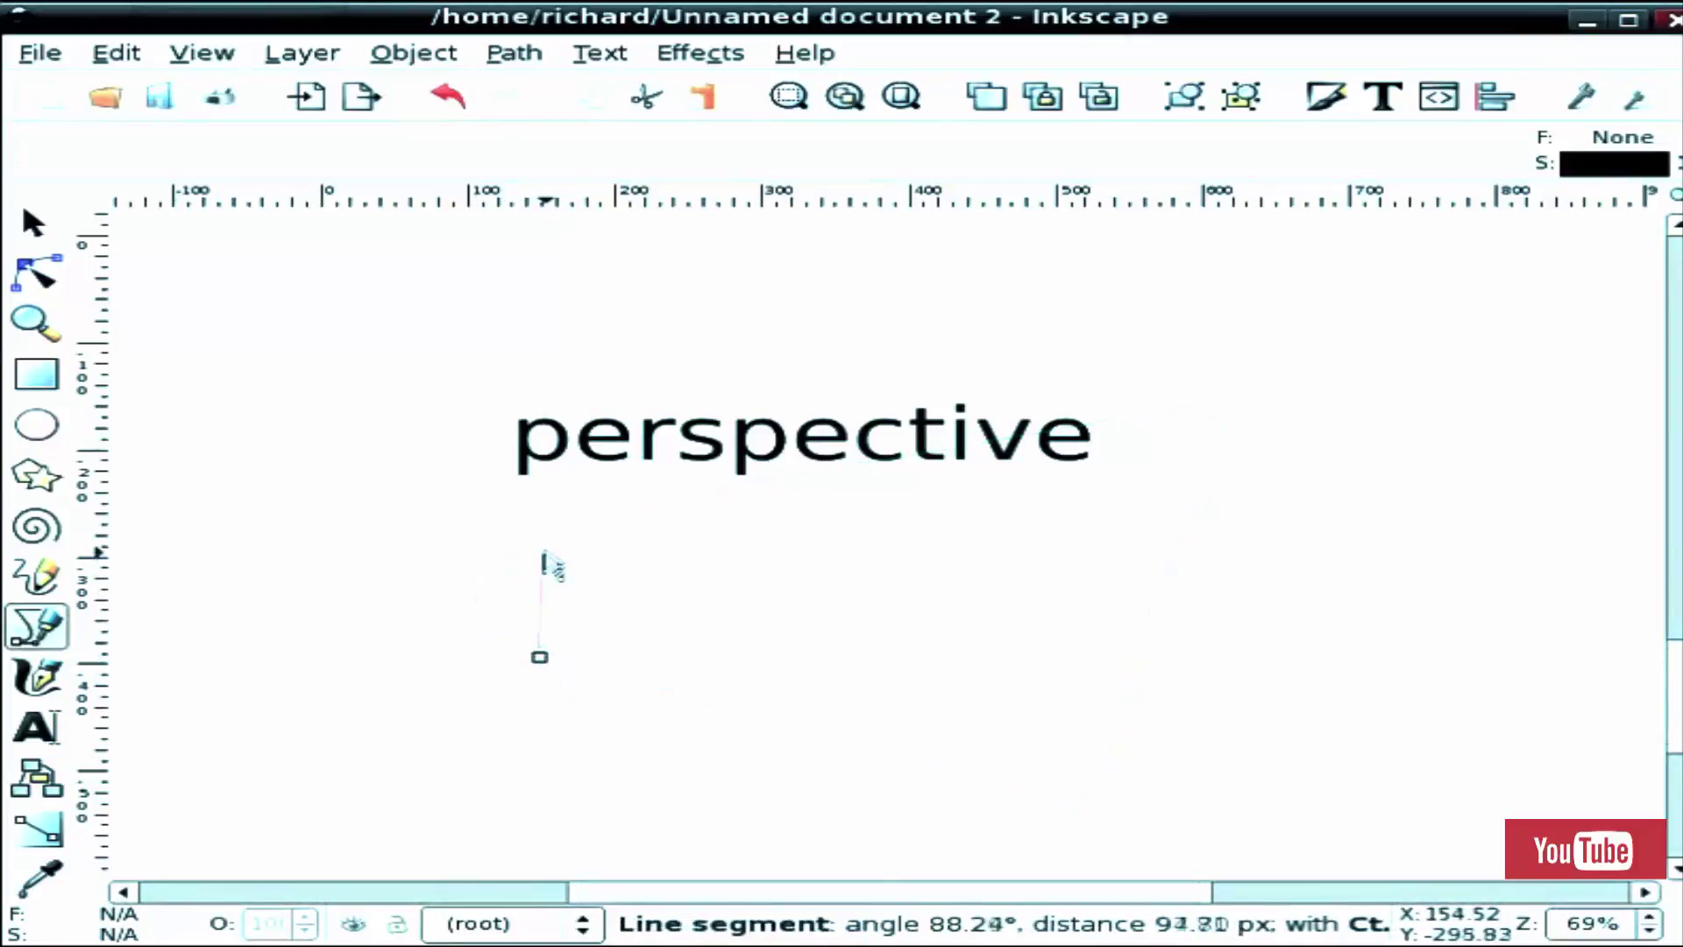
{"action": "left_click", "coordinate": [1311, 371]}
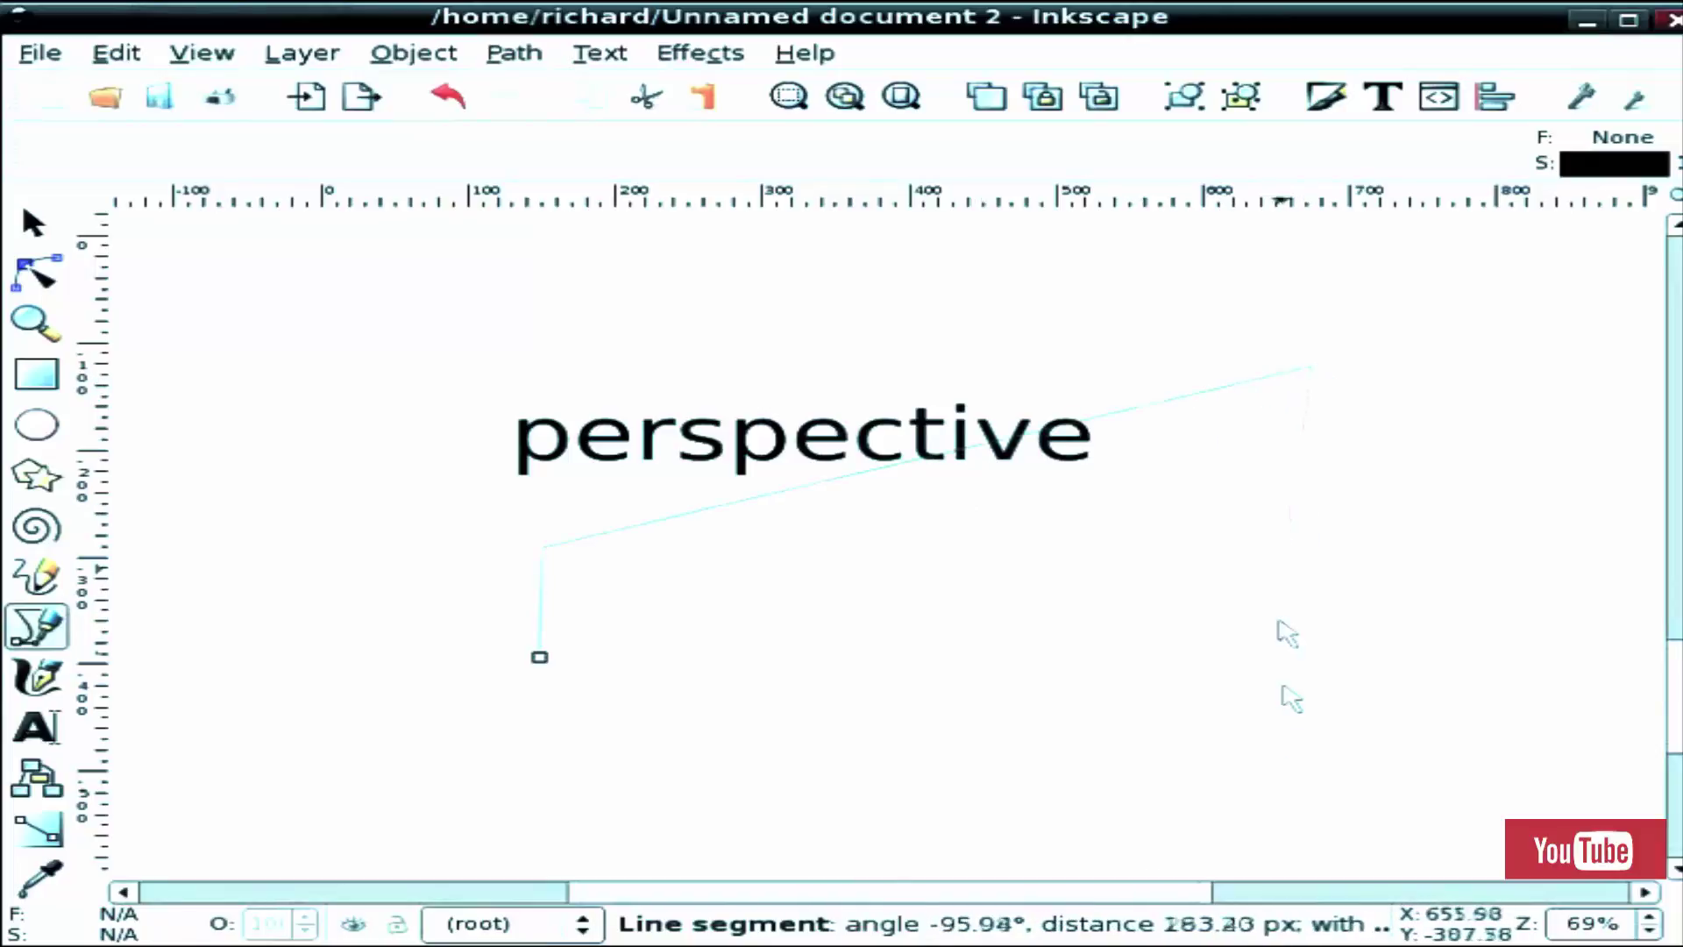
{"action": "left_click", "coordinate": [1279, 769]}
{"action": "left_click", "coordinate": [539, 657]}
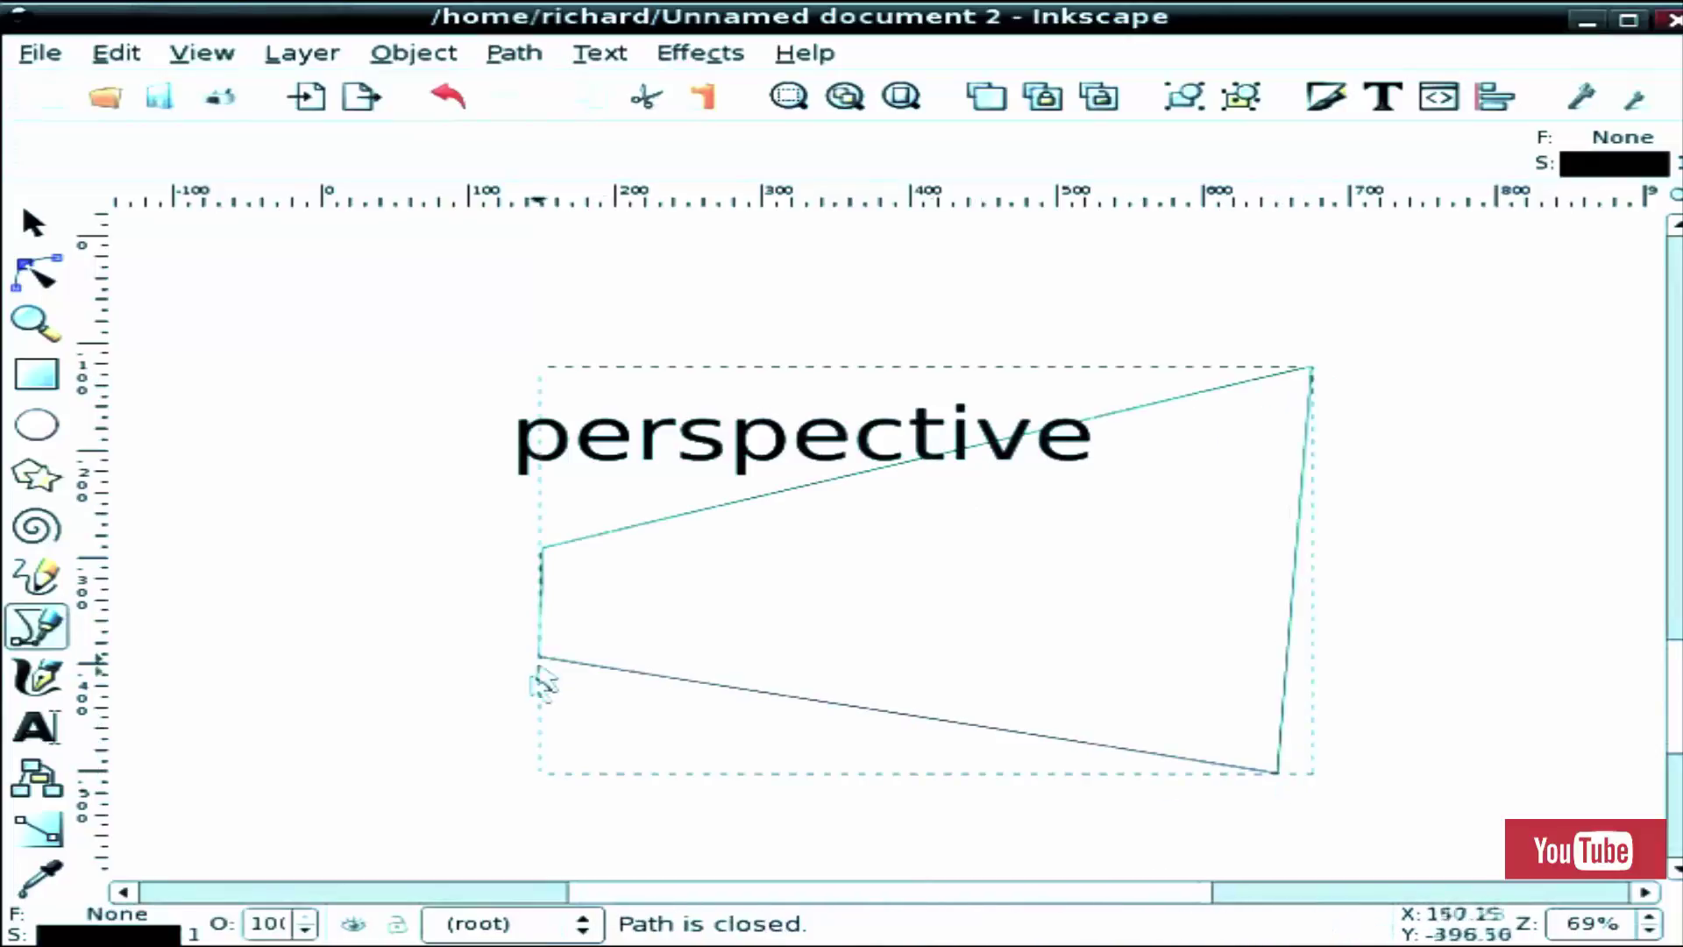
{"action": "left_click", "coordinate": [408, 488]}
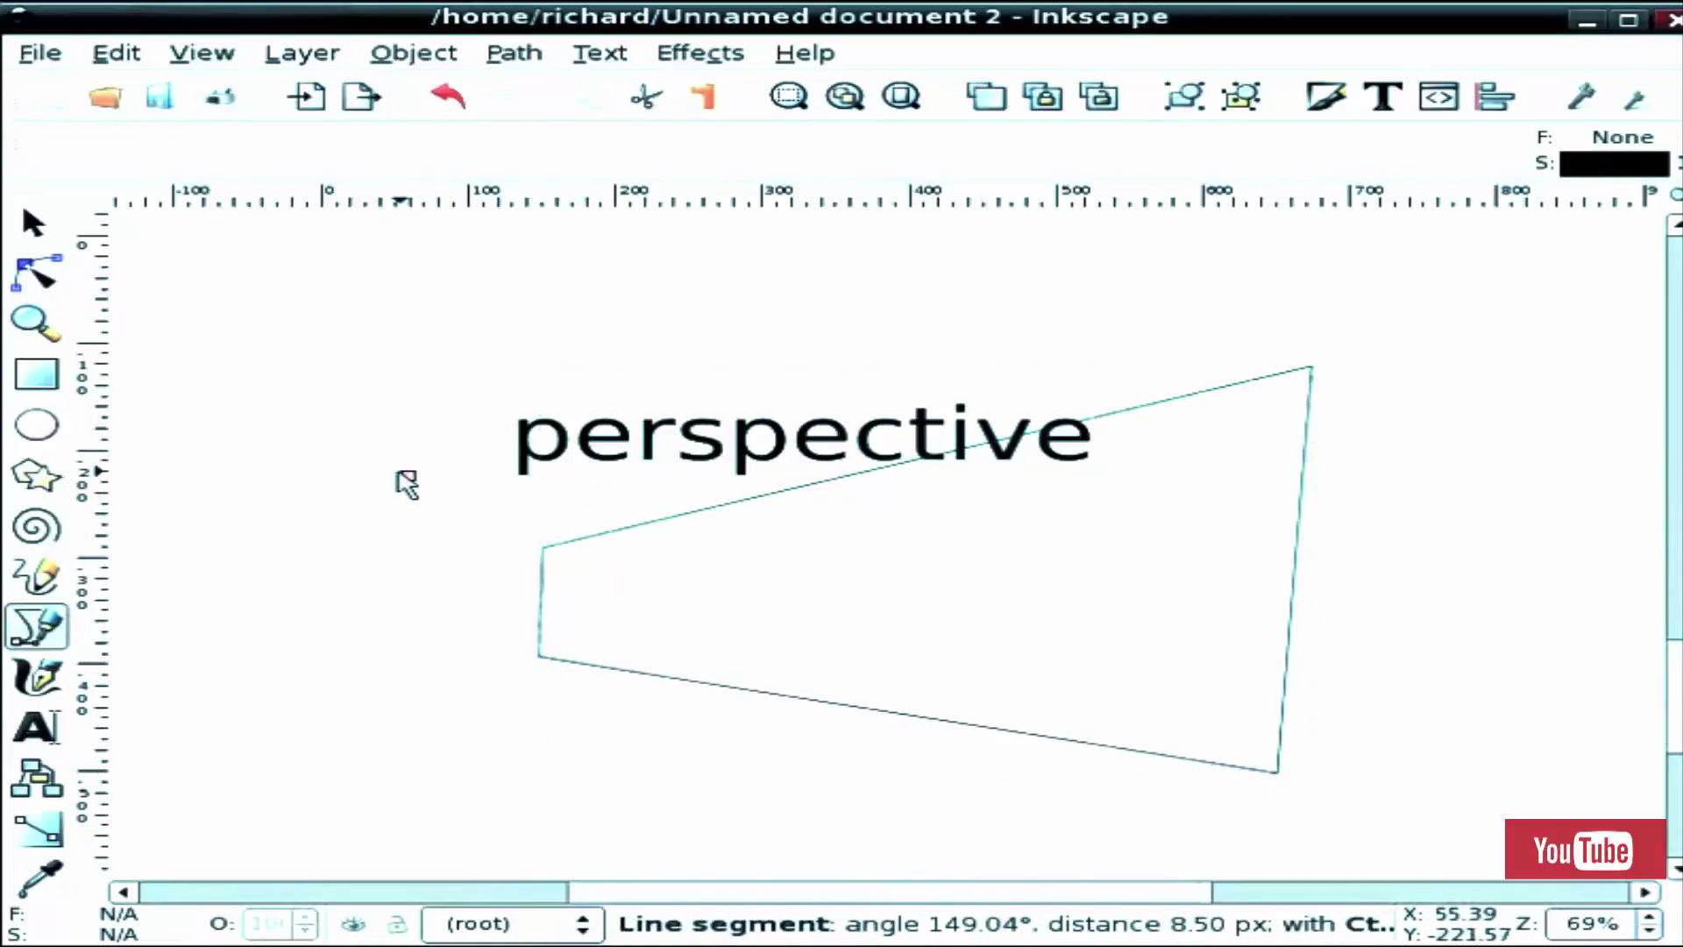
{"action": "key", "text": "Escape"}
{"action": "key", "text": "F1"}
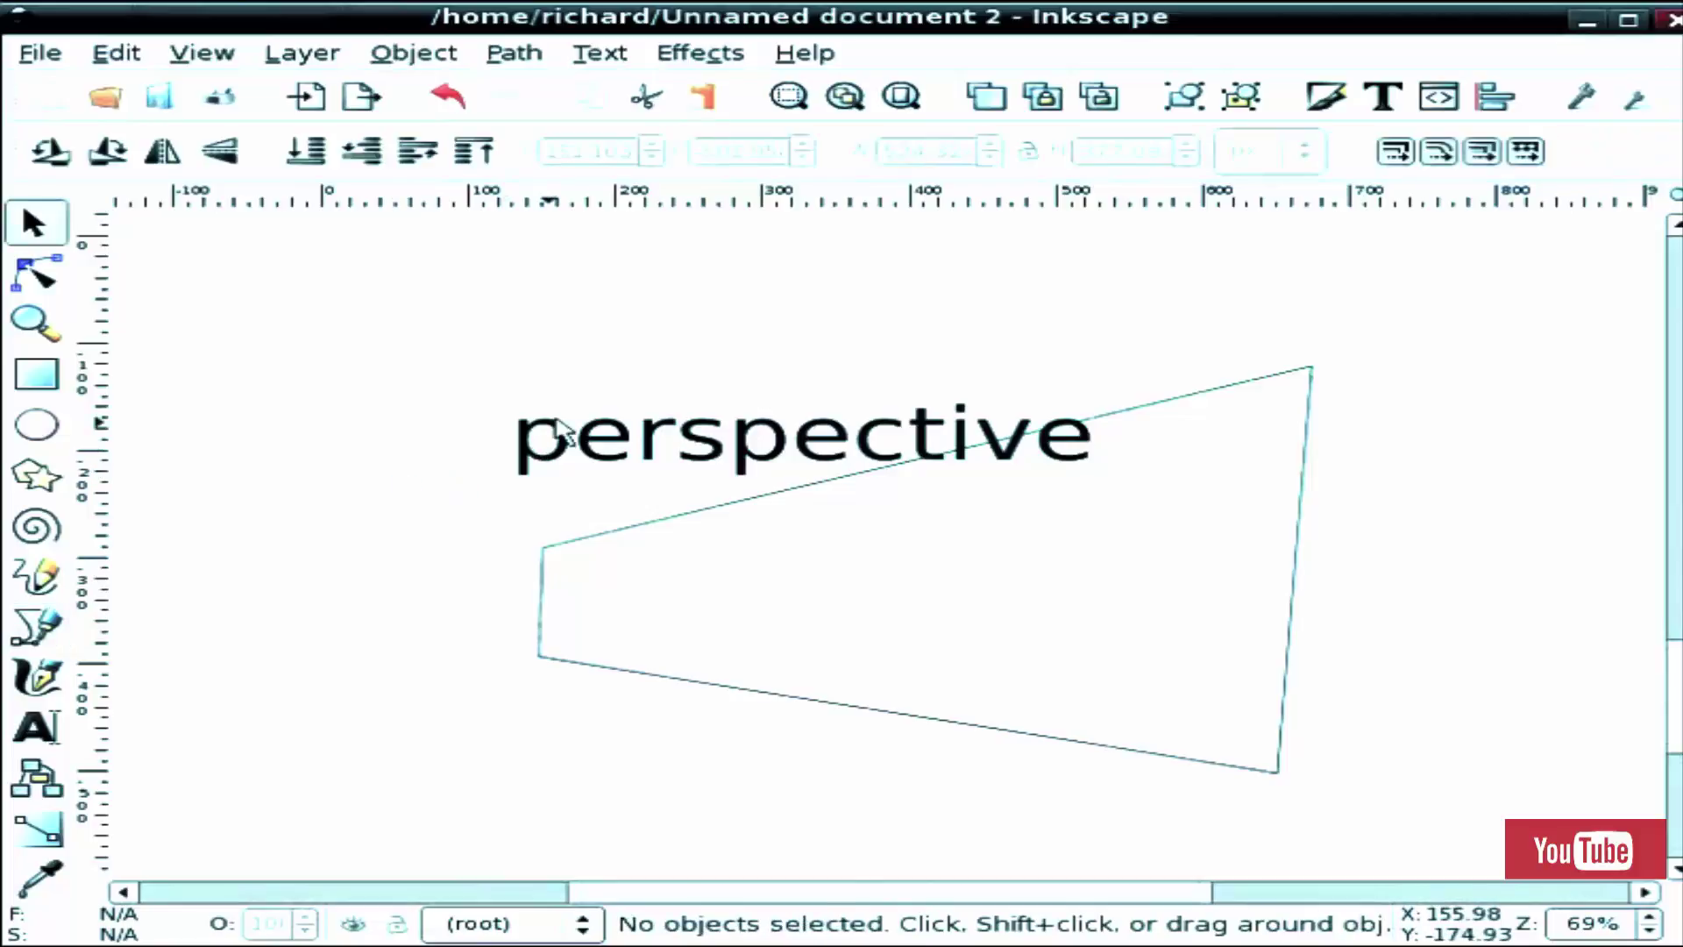
Step: Convert the word 'perspective' to a path and move it up and left
{"action": "left_click", "coordinate": [604, 450]}
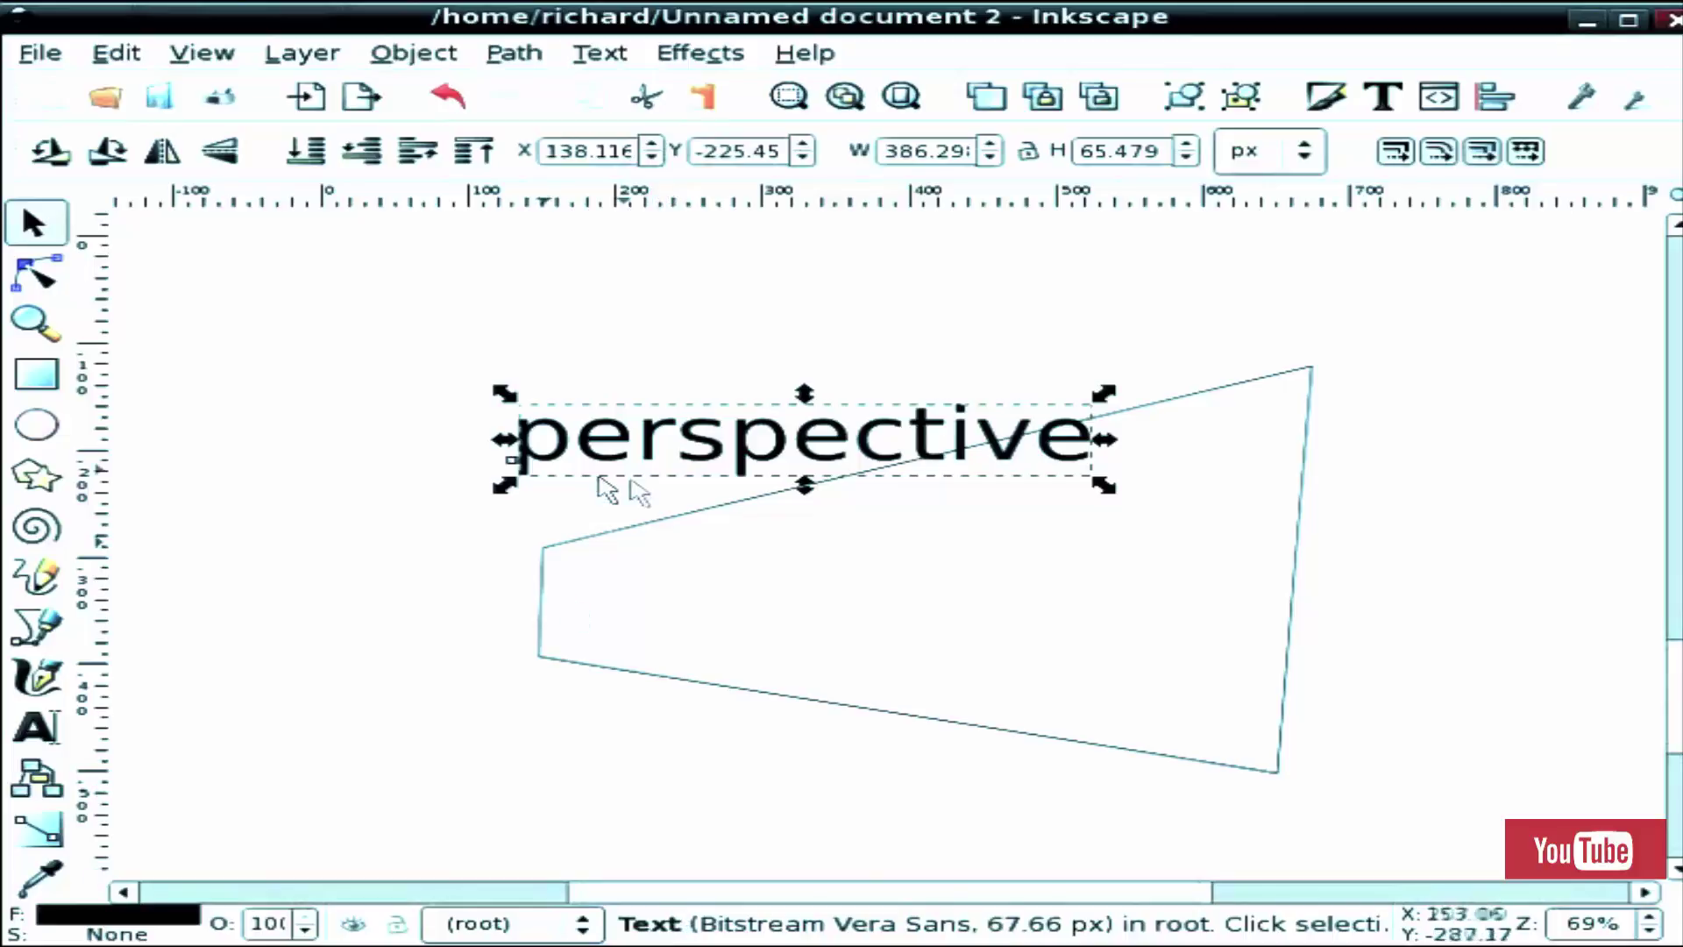
{"action": "left_click", "coordinate": [516, 54]}
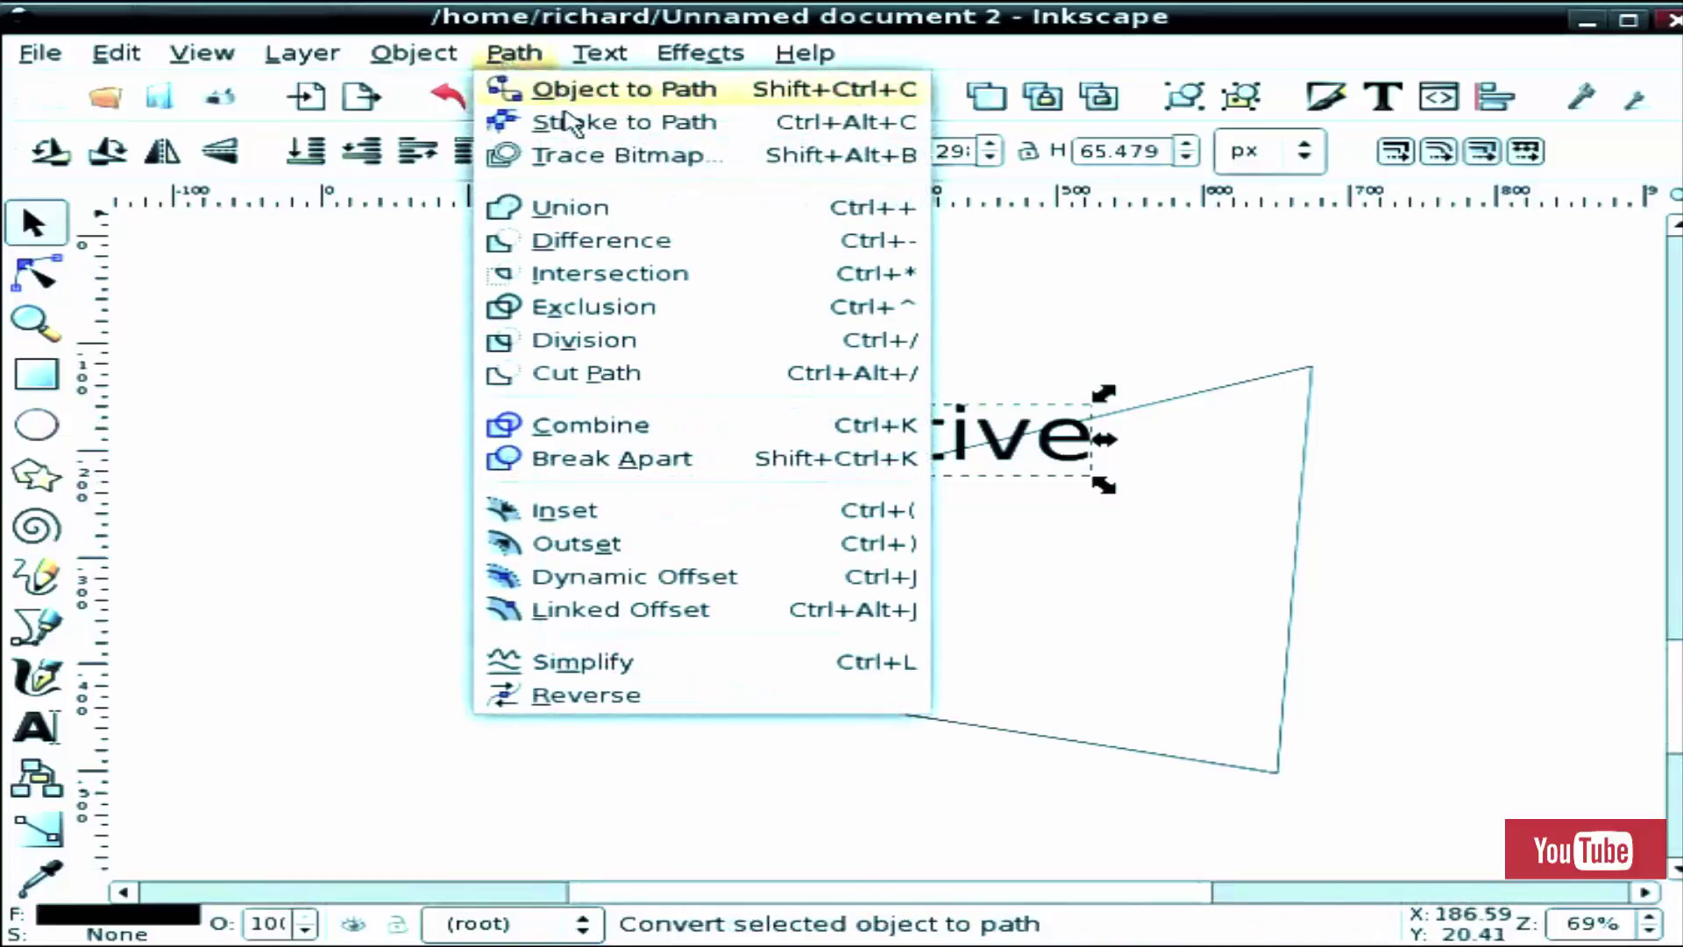
{"action": "left_click", "coordinate": [583, 89]}
{"action": "left_click", "coordinate": [591, 325]}
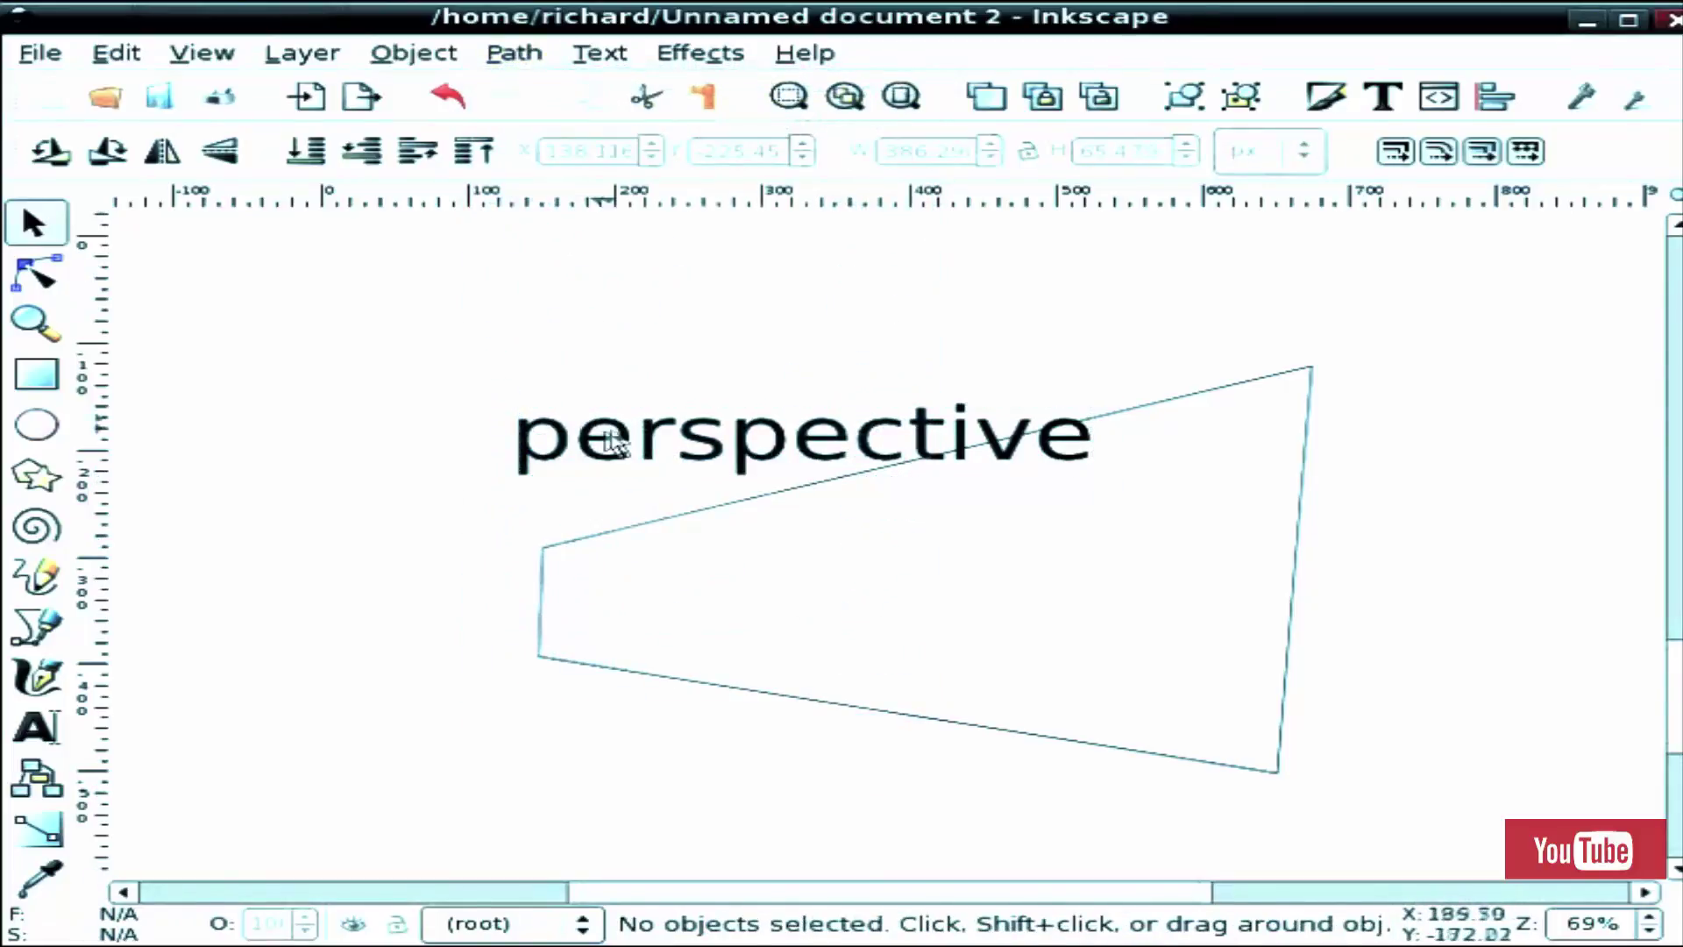
{"action": "left_click_drag", "start_coordinate": [641, 449], "coordinate": [447, 334]}
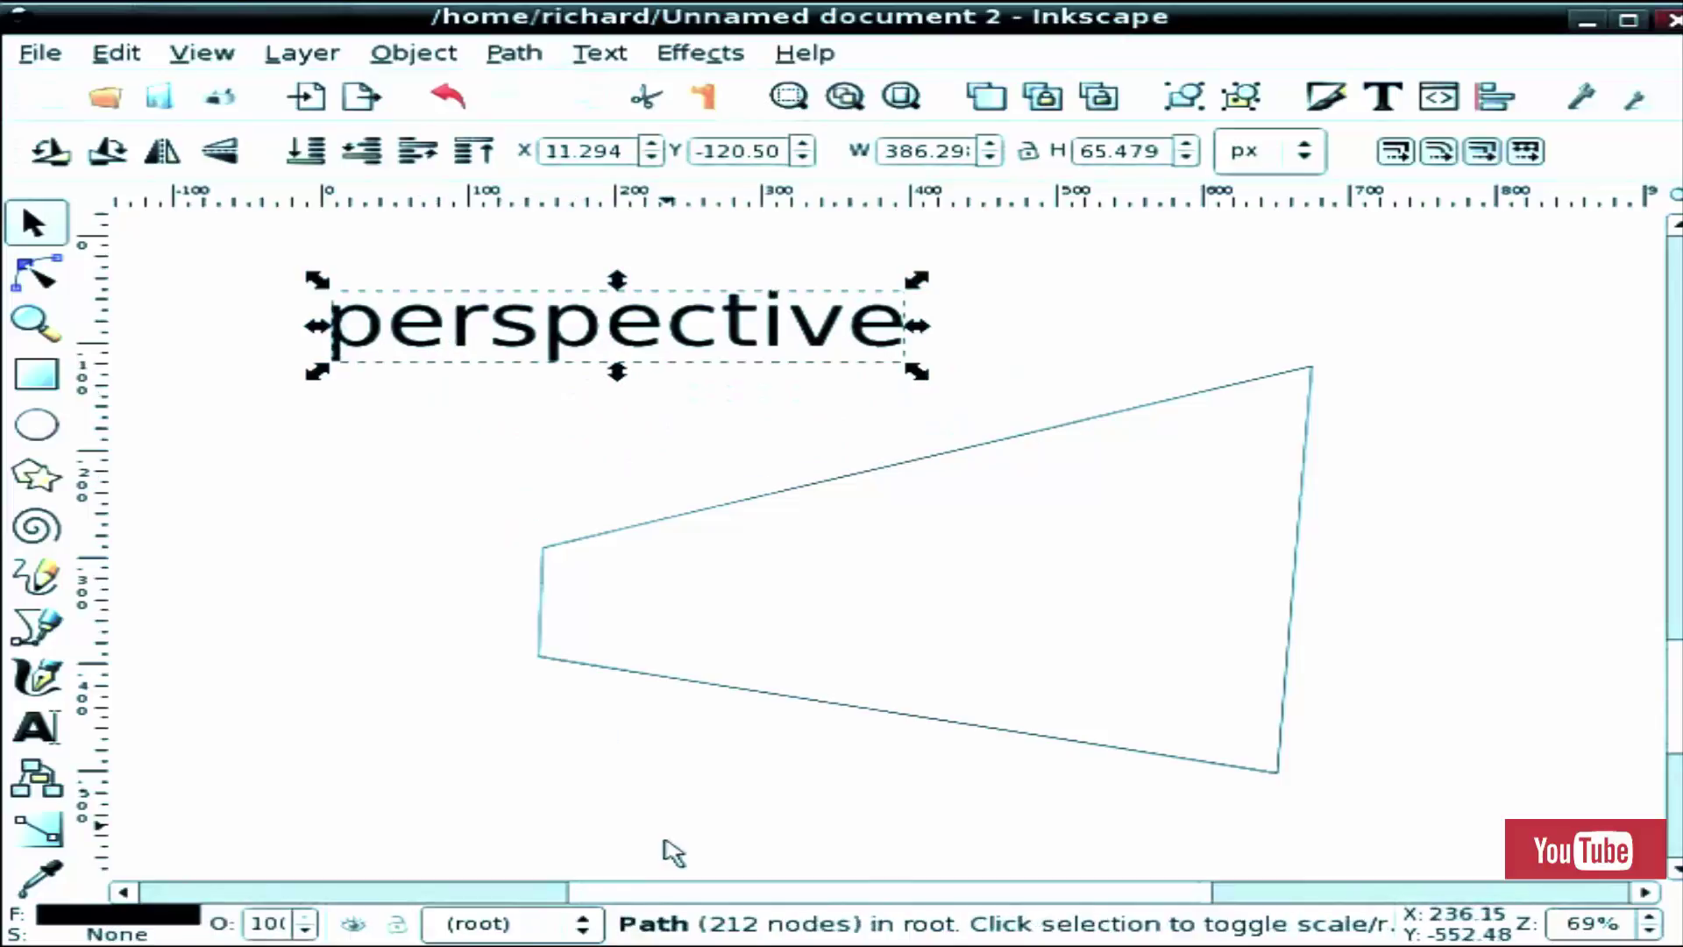
Step: Warp the 'perspective' path to the four-sided outline with the Perspective effect
{"action": "left_click", "coordinate": [664, 520]}
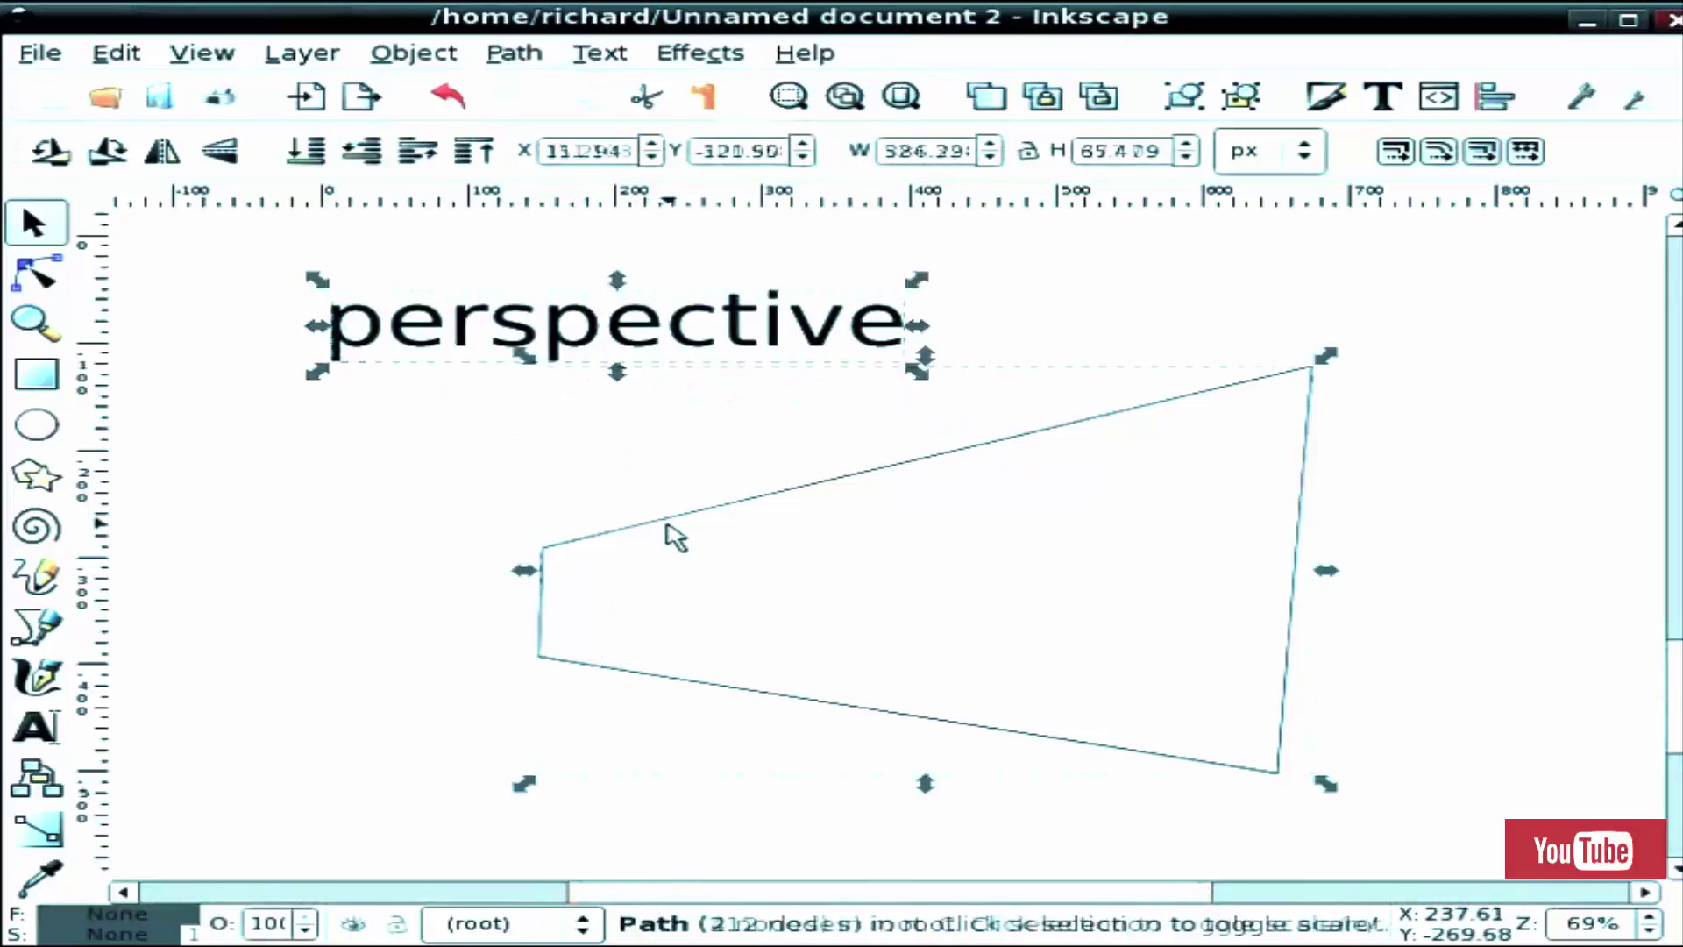
{"action": "left_click", "coordinate": [503, 345], "text": "shift"}
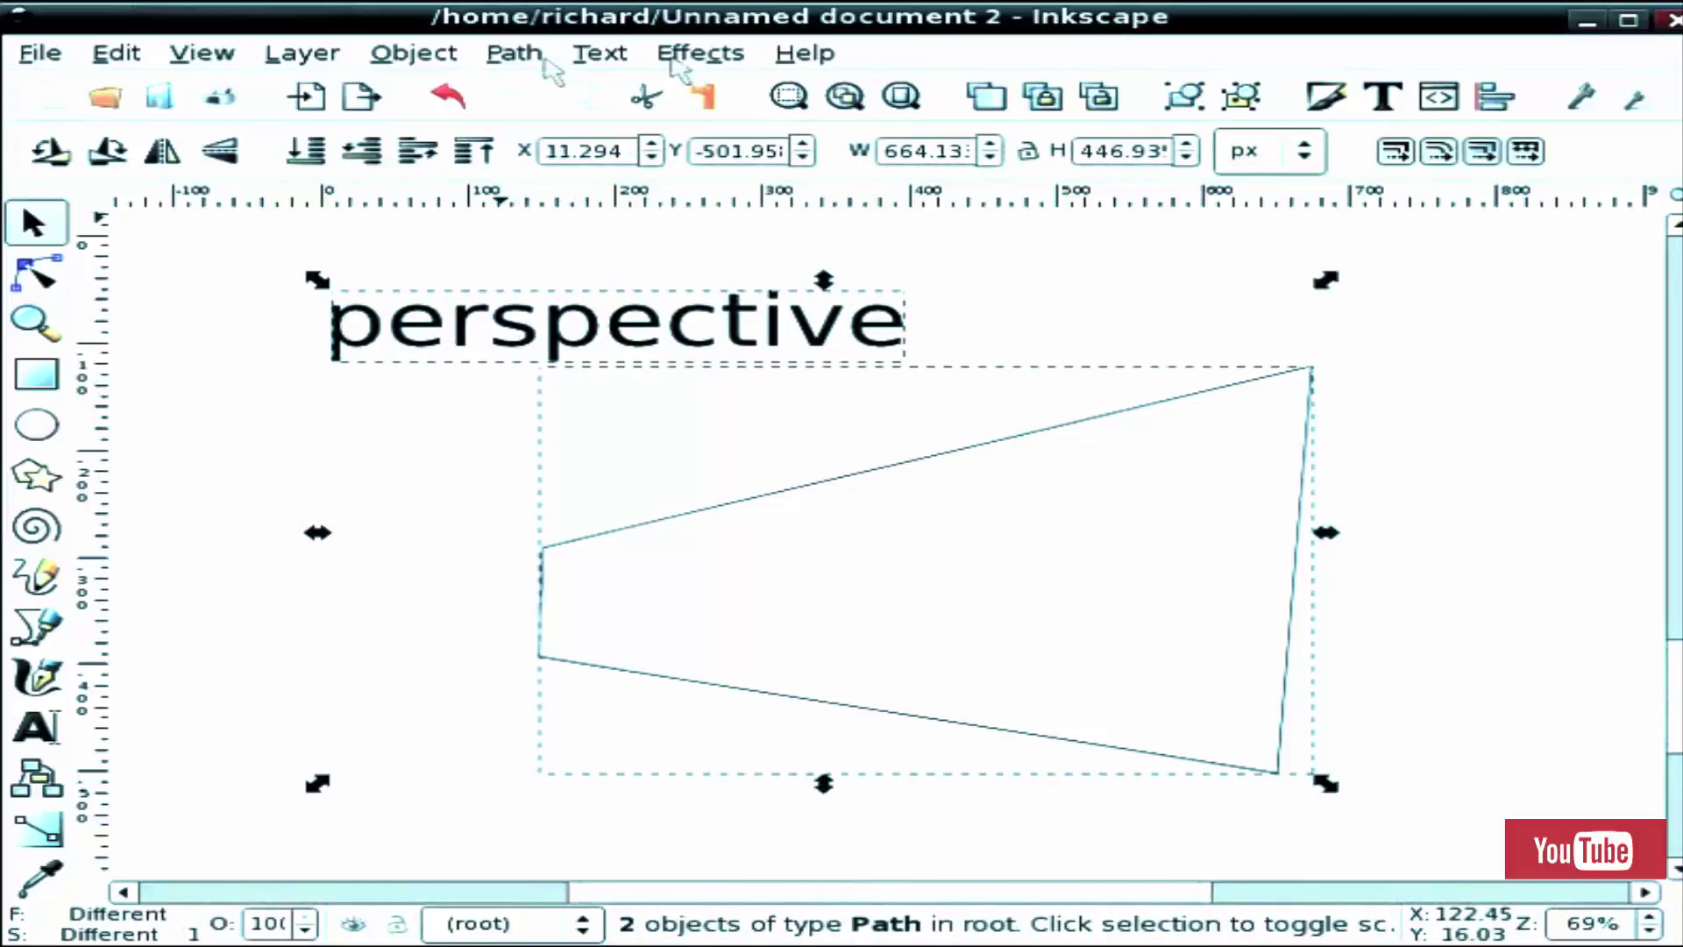
{"action": "left_click", "coordinate": [702, 55]}
{"action": "mouse_move", "coordinate": [731, 306]}
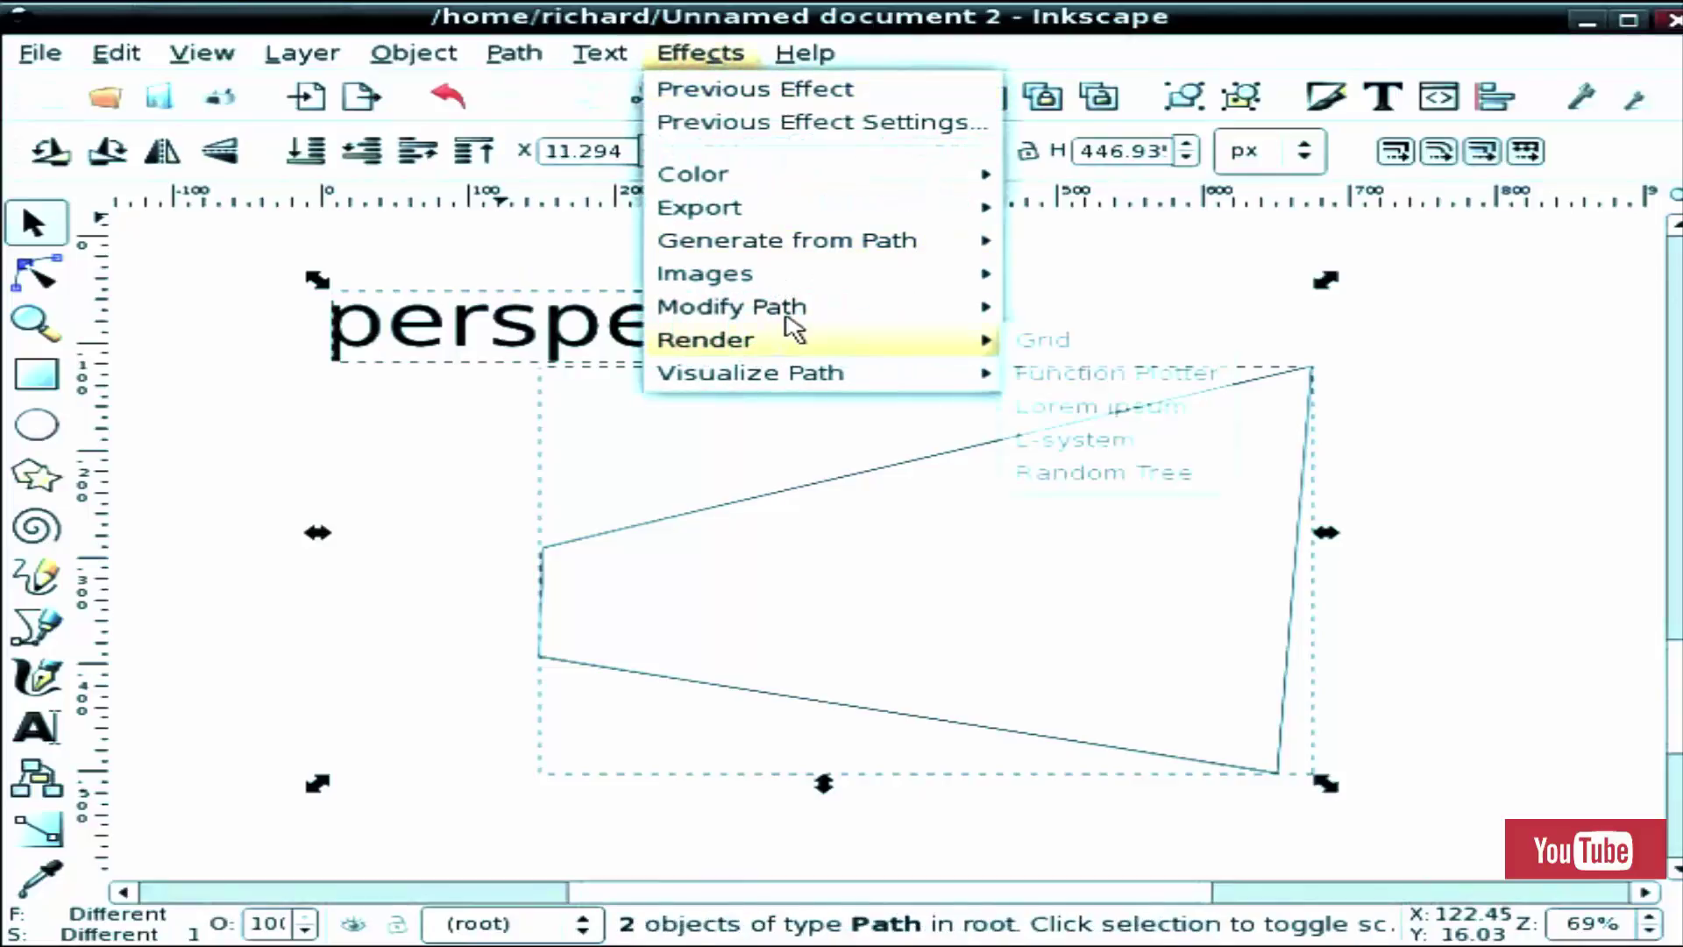
{"action": "left_click", "coordinate": [1079, 507]}
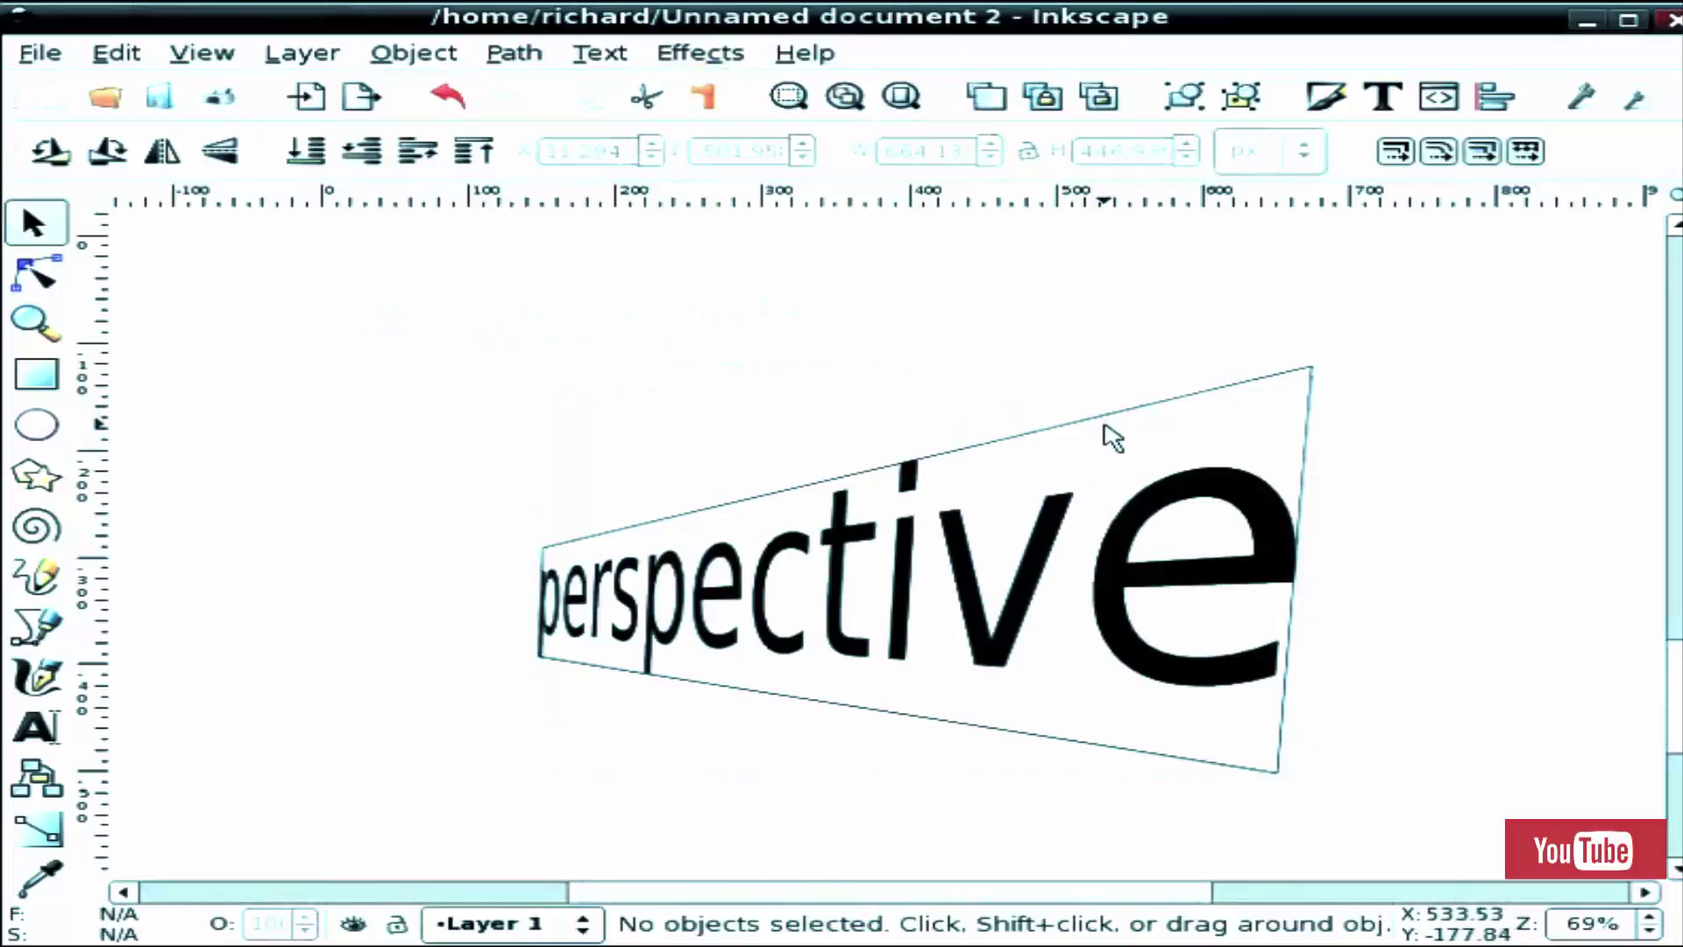
Step: Move the outline up-right and the warped word up-left to separate them
{"action": "left_click_drag", "start_coordinate": [1111, 439], "coordinate": [1357, 320]}
{"action": "left_click", "coordinate": [718, 606]}
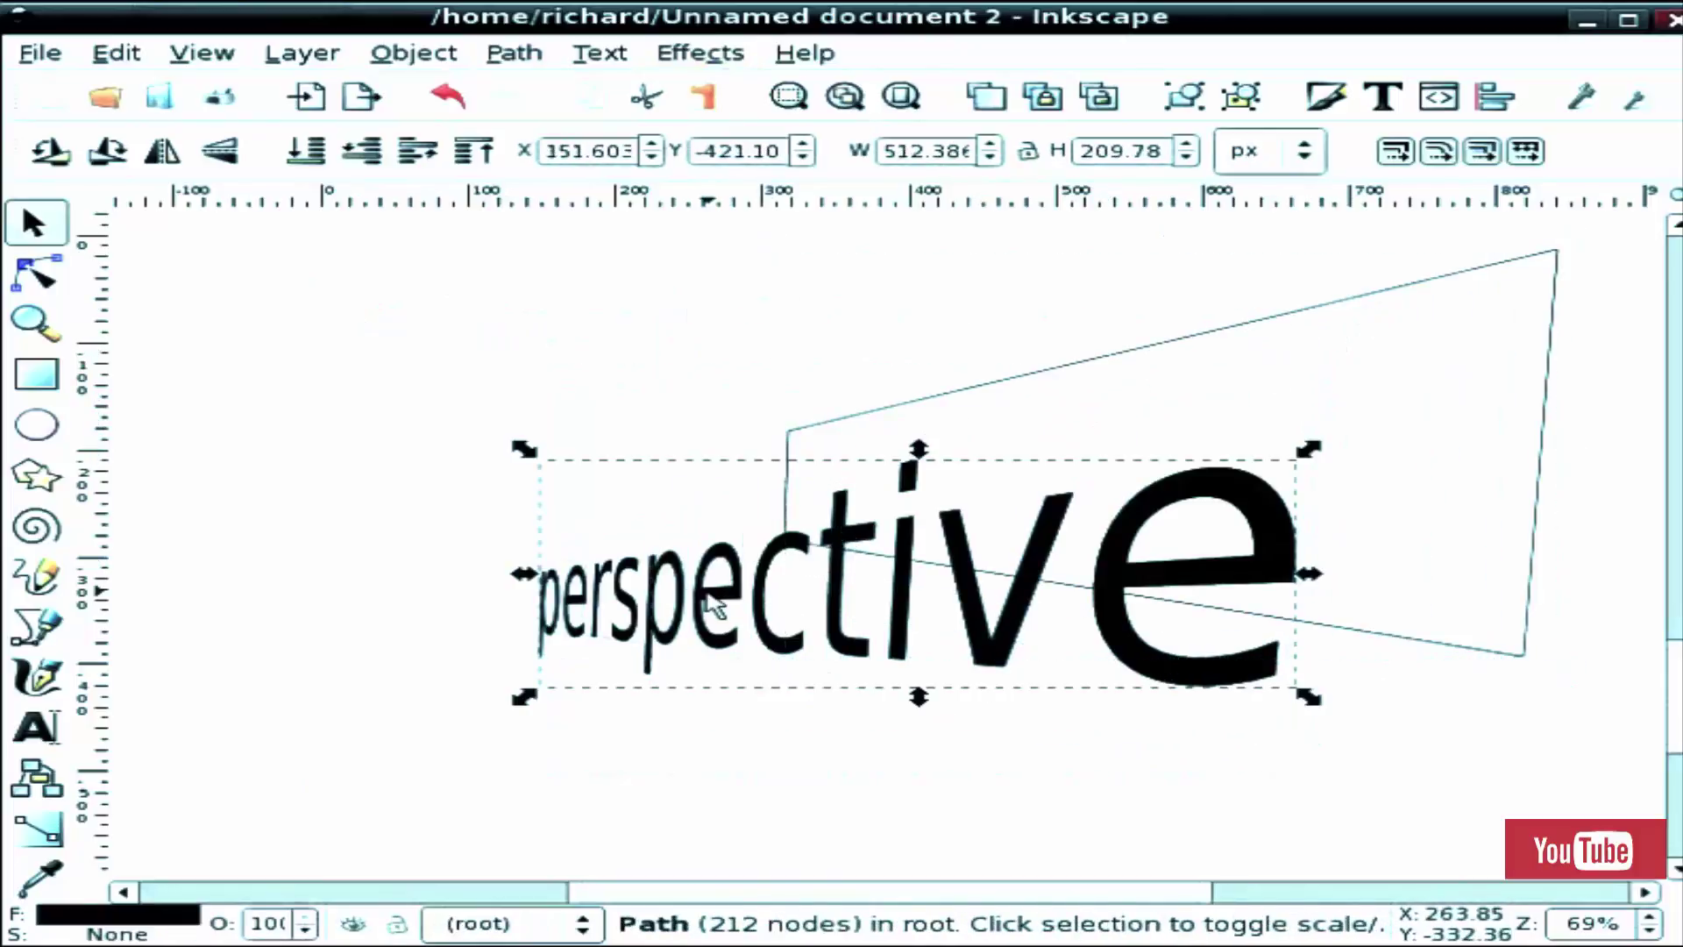
{"action": "left_click_drag", "start_coordinate": [728, 603], "coordinate": [682, 470]}
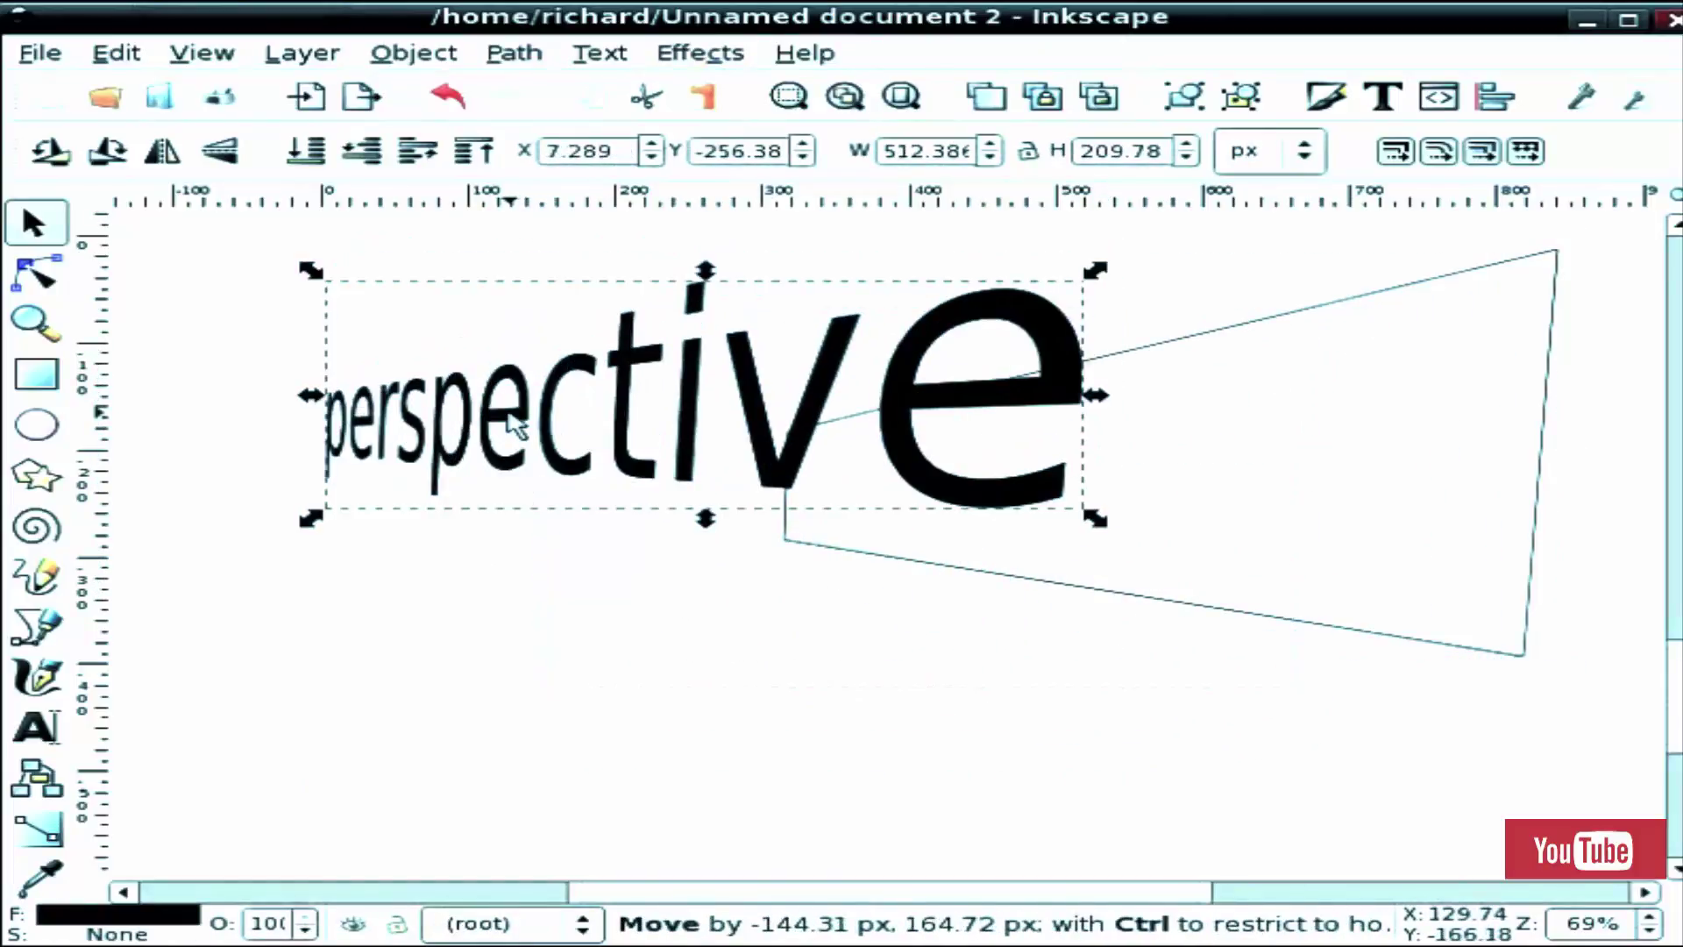
{"action": "left_click", "coordinate": [702, 593]}
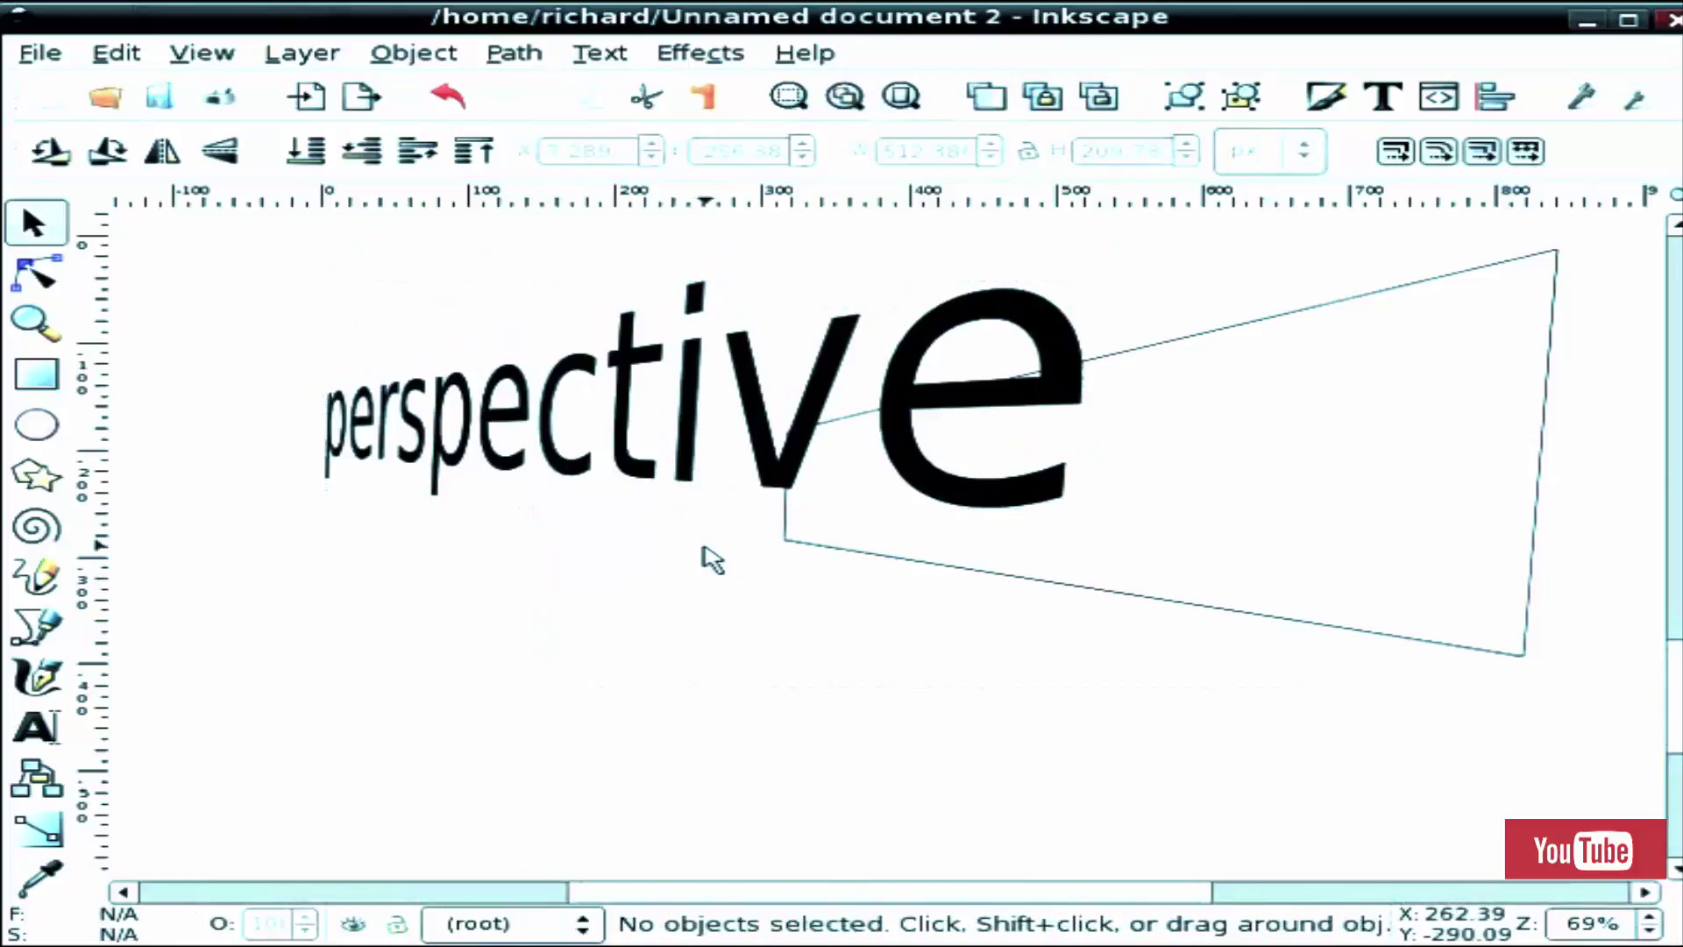